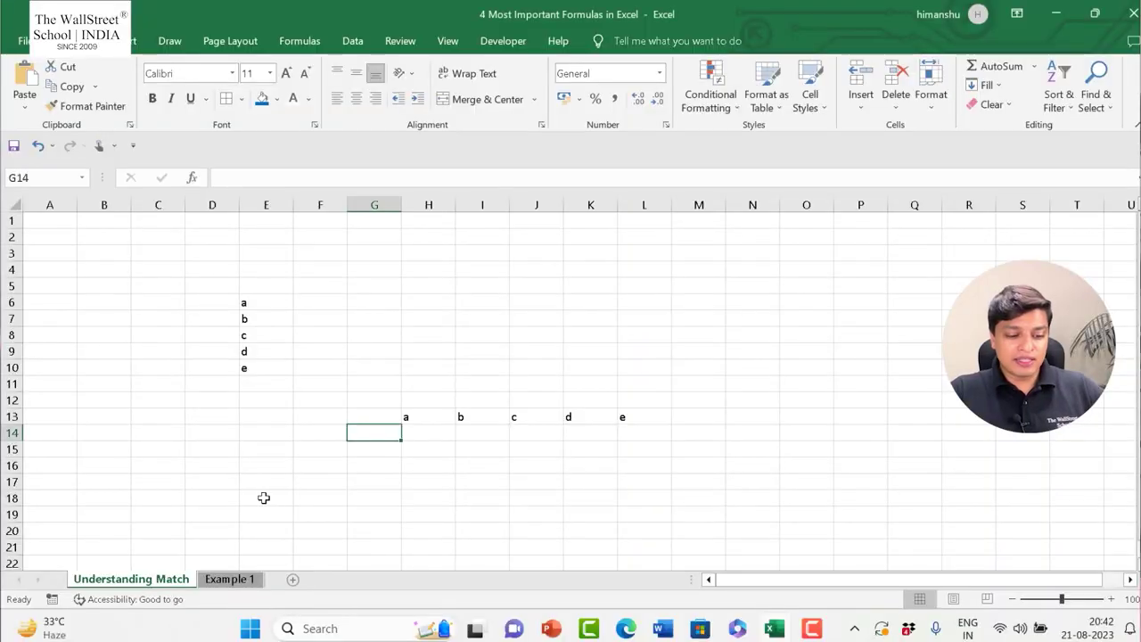
Open the Example 1 sheet and look over its question table with the company, date and share price columns
{"action": "left_click", "coordinate": [246, 491]}
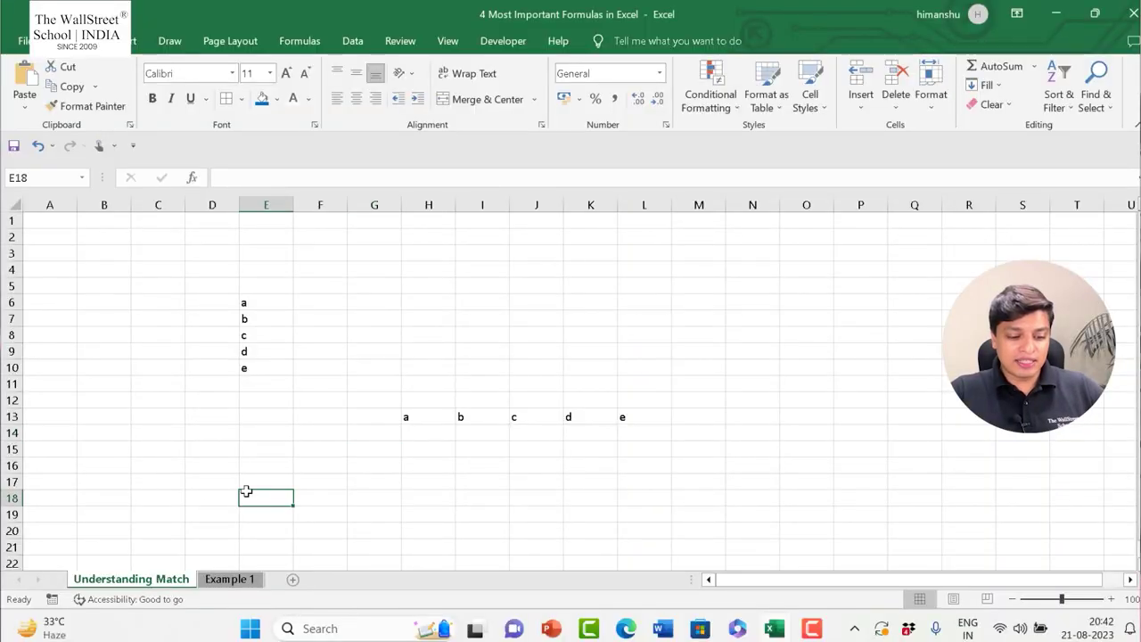
{"action": "left_click", "coordinate": [223, 580]}
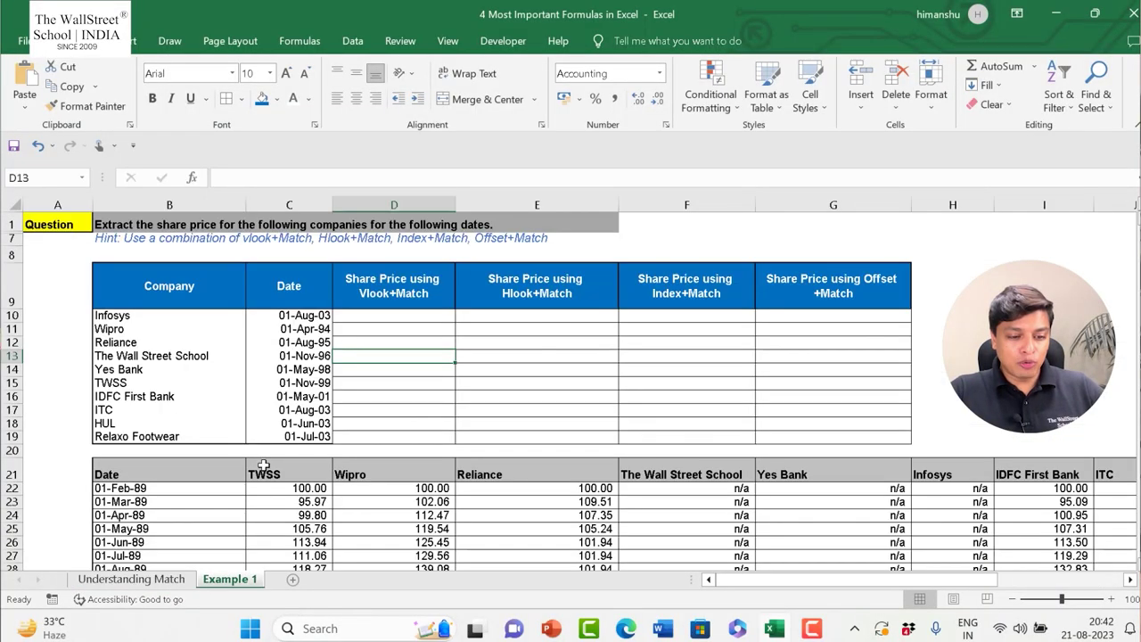
{"action": "scroll", "coordinate": [268, 410], "scroll_direction": "down", "scroll_amount": 1}
{"action": "scroll", "coordinate": [298, 461], "scroll_direction": "up", "scroll_amount": 1}
{"action": "left_click", "coordinate": [390, 279]}
{"action": "mouse_move", "coordinate": [391, 279]}
{"action": "left_mouse_down"}
{"action": "mouse_move", "coordinate": [383, 424]}
{"action": "mouse_move", "coordinate": [393, 436]}
{"action": "left_mouse_up"}
{"action": "left_click_drag", "start_coordinate": [307, 319], "coordinate": [314, 417]}
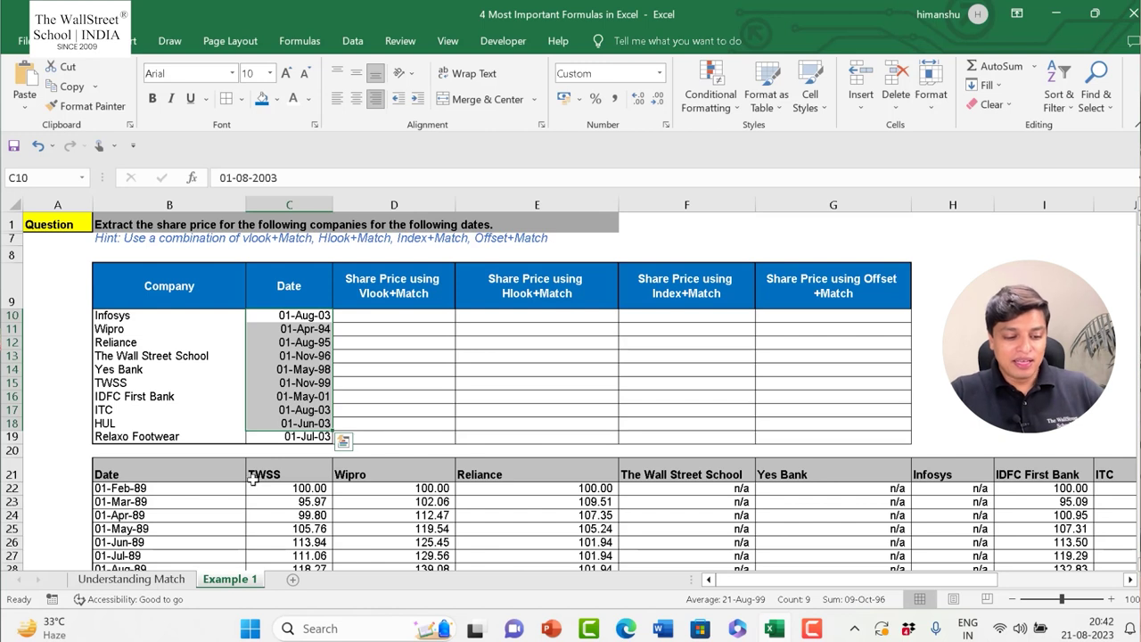
Examine the source table of share prices from row 21 on, with dates down and company names across
{"action": "left_click", "coordinate": [182, 466]}
{"action": "left_click", "coordinate": [253, 384]}
{"action": "left_click_drag", "start_coordinate": [176, 288], "coordinate": [421, 496]}
{"action": "left_click", "coordinate": [182, 330]}
{"action": "left_click", "coordinate": [197, 314]}
{"action": "scroll", "coordinate": [190, 502], "scroll_direction": "down", "scroll_amount": 3}
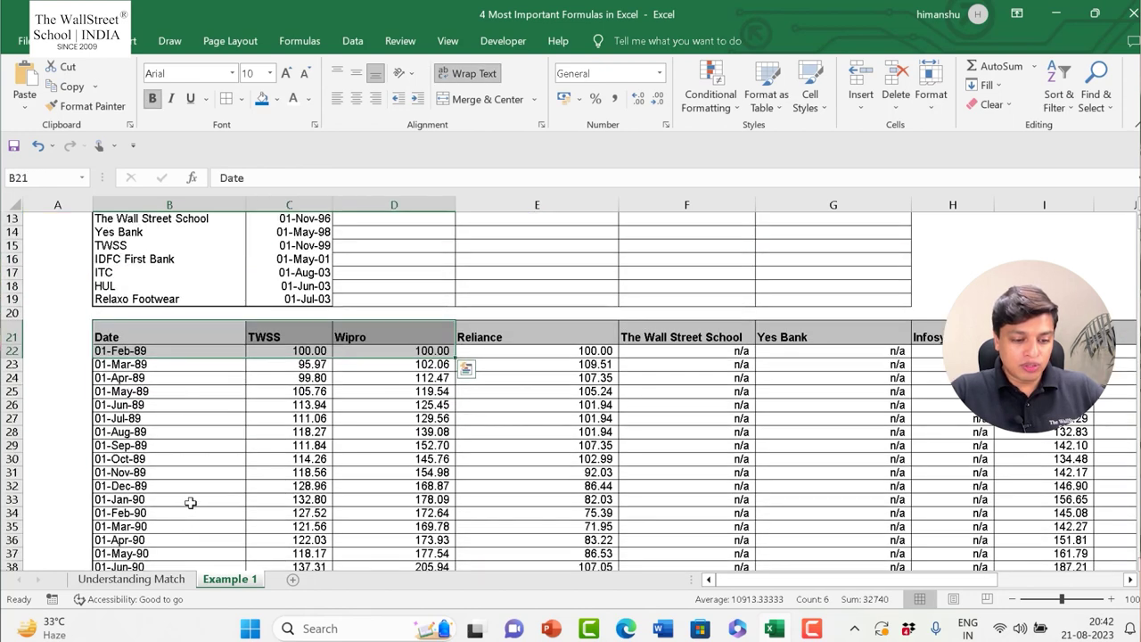
{"action": "left_click", "coordinate": [160, 350]}
{"action": "left_click_drag", "start_coordinate": [158, 339], "coordinate": [470, 441]}
{"action": "left_click", "coordinate": [471, 445]}
{"action": "scroll", "coordinate": [415, 428], "scroll_direction": "up", "scroll_amount": 2}
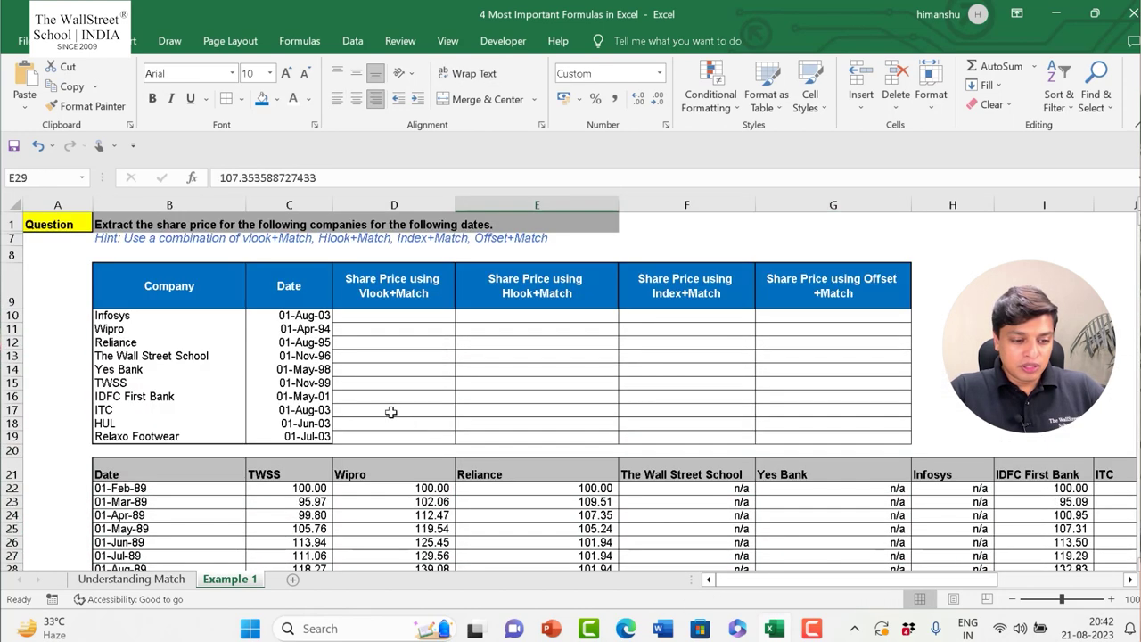
Review the listed companies and dates in B10:C19 against the share price data they must be looked up in
{"action": "left_click_drag", "start_coordinate": [194, 298], "coordinate": [223, 436]}
{"action": "left_click_drag", "start_coordinate": [289, 287], "coordinate": [295, 436]}
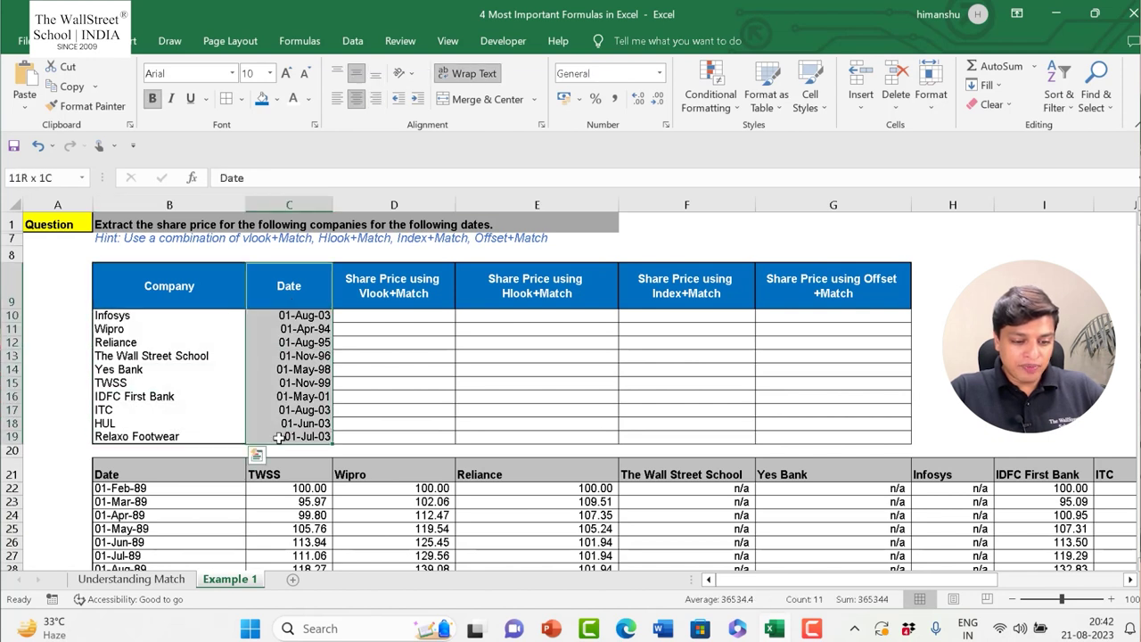
{"action": "left_click", "coordinate": [178, 318]}
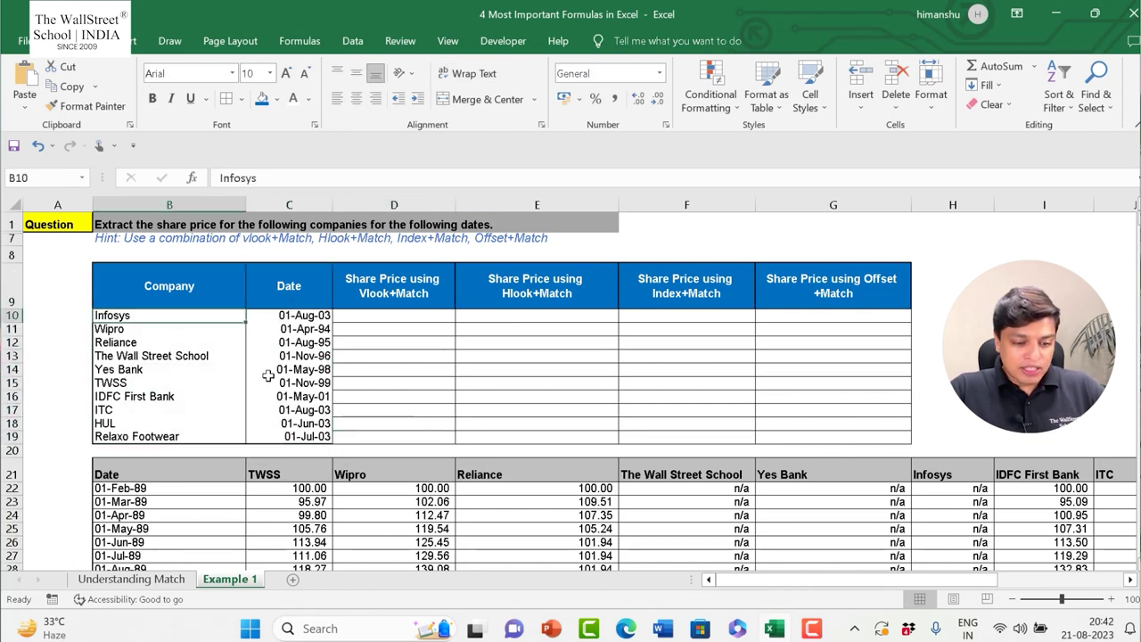
{"action": "left_click_drag", "start_coordinate": [290, 502], "coordinate": [299, 557]}
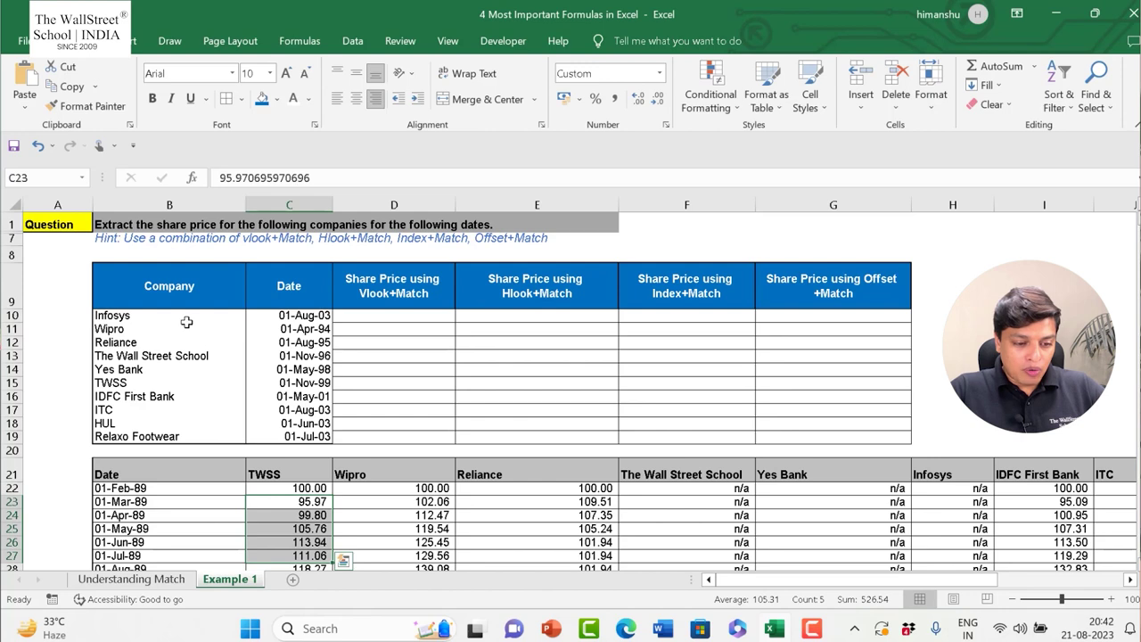
{"action": "left_click_drag", "start_coordinate": [187, 322], "coordinate": [178, 436]}
{"action": "left_click_drag", "start_coordinate": [289, 314], "coordinate": [294, 422]}
{"action": "scroll", "coordinate": [202, 396], "scroll_direction": "down", "scroll_amount": 3}
{"action": "left_click_drag", "start_coordinate": [196, 378], "coordinate": [1043, 531]}
{"action": "scroll", "coordinate": [624, 434], "scroll_direction": "up", "scroll_amount": 5}
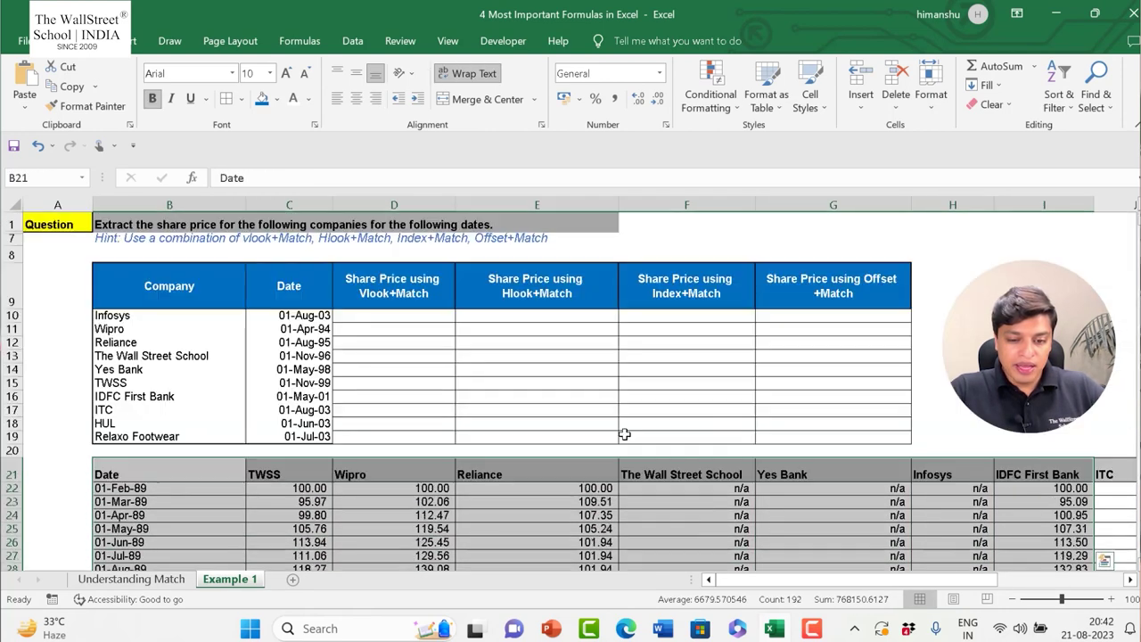
Review the four empty share price columns for Vlook+Match, Hlook+Match, Index+Match and Offset+Match
{"action": "left_click", "coordinate": [468, 396]}
{"action": "left_click_drag", "start_coordinate": [419, 297], "coordinate": [389, 446]}
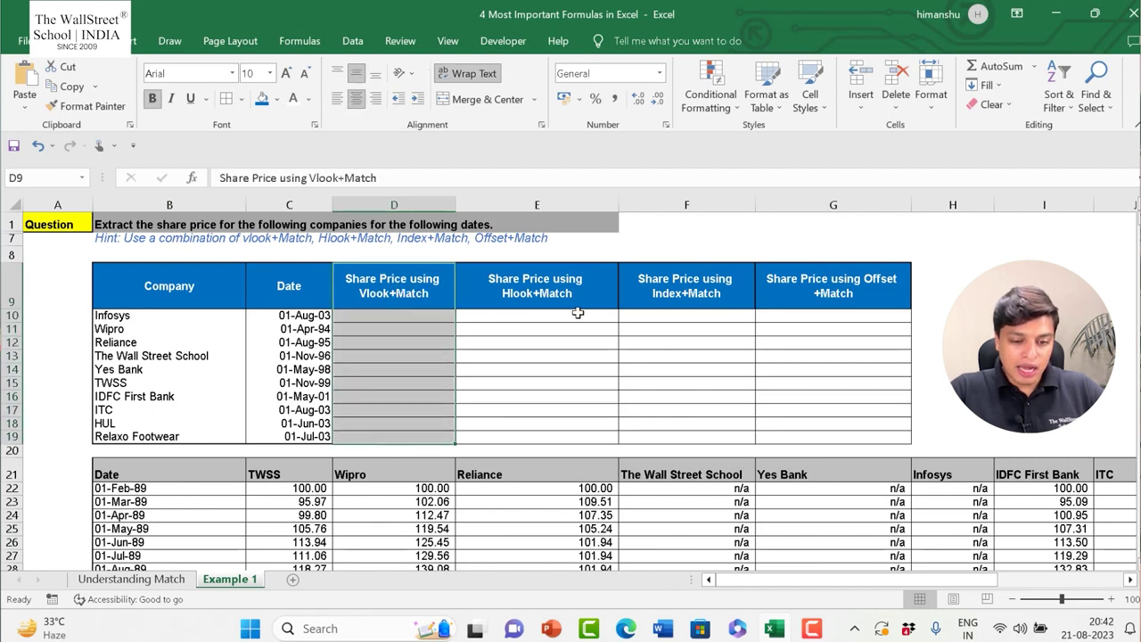
{"action": "left_click_drag", "start_coordinate": [550, 291], "coordinate": [534, 437]}
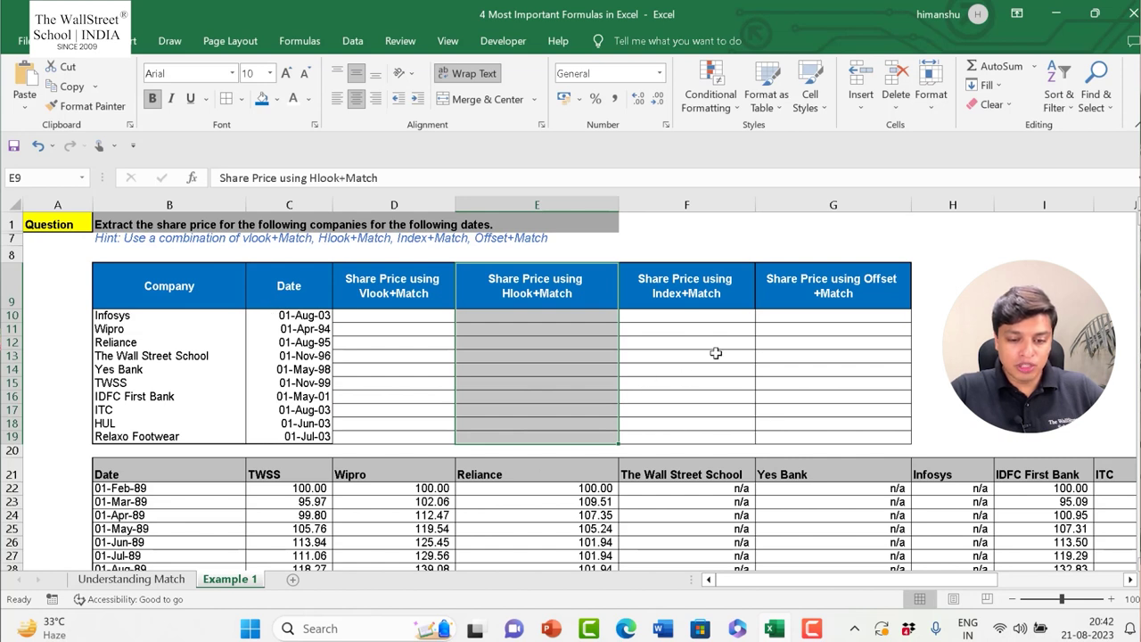
{"action": "left_click_drag", "start_coordinate": [704, 293], "coordinate": [691, 449]}
{"action": "left_click_drag", "start_coordinate": [843, 298], "coordinate": [849, 438]}
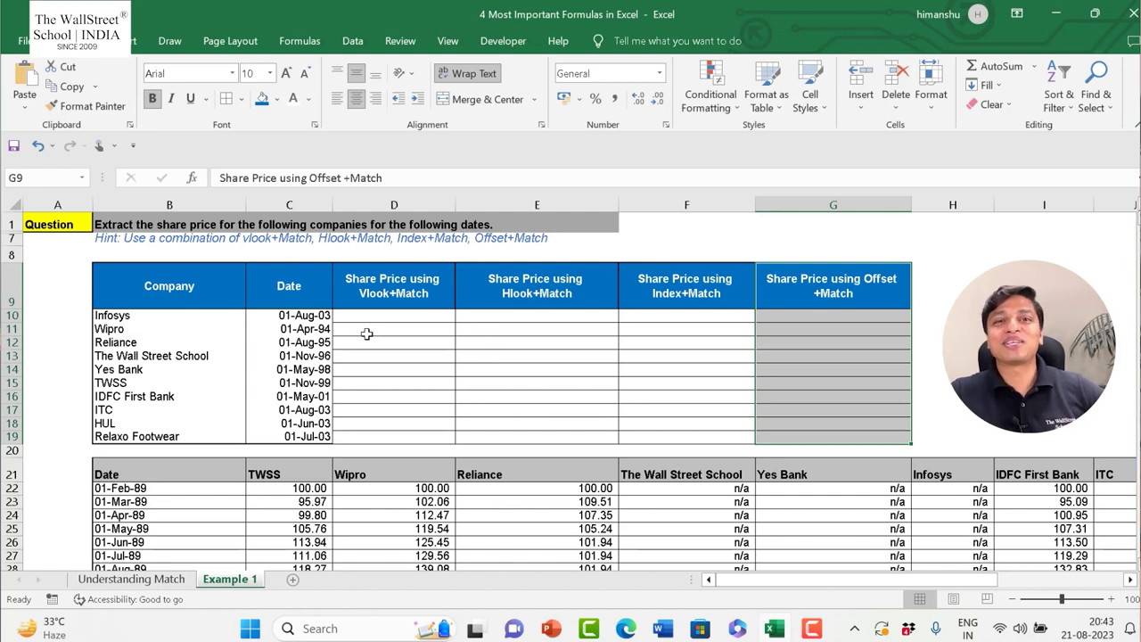
{"action": "left_click", "coordinate": [435, 391]}
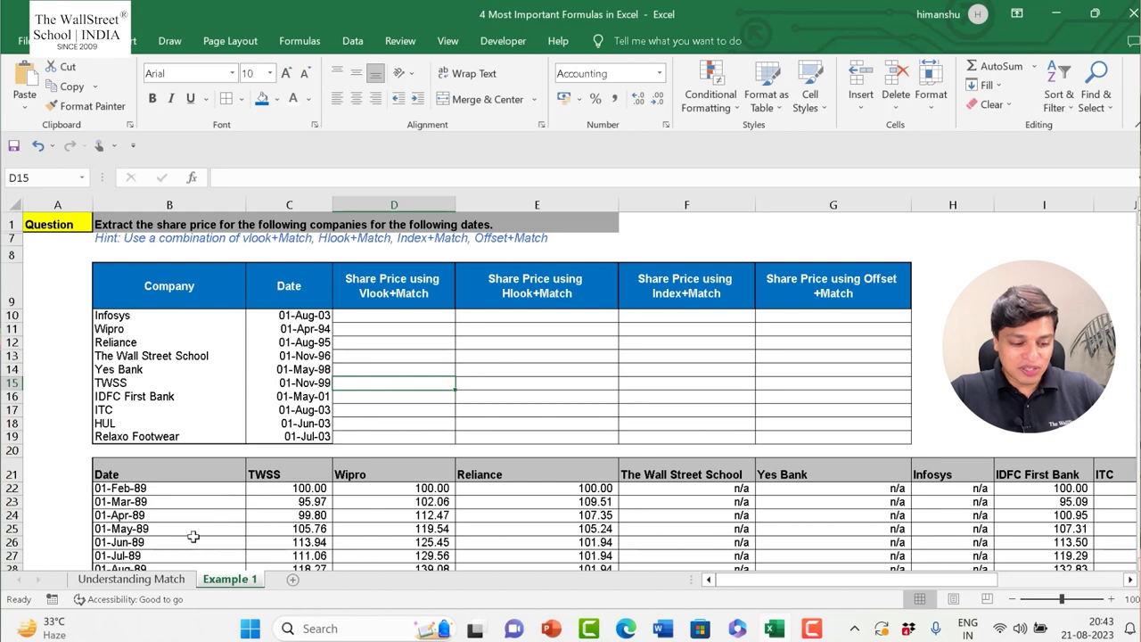
Return to the Understanding Match sheet and look over the vertical list a to e in E6:E10
{"action": "left_click", "coordinate": [134, 580]}
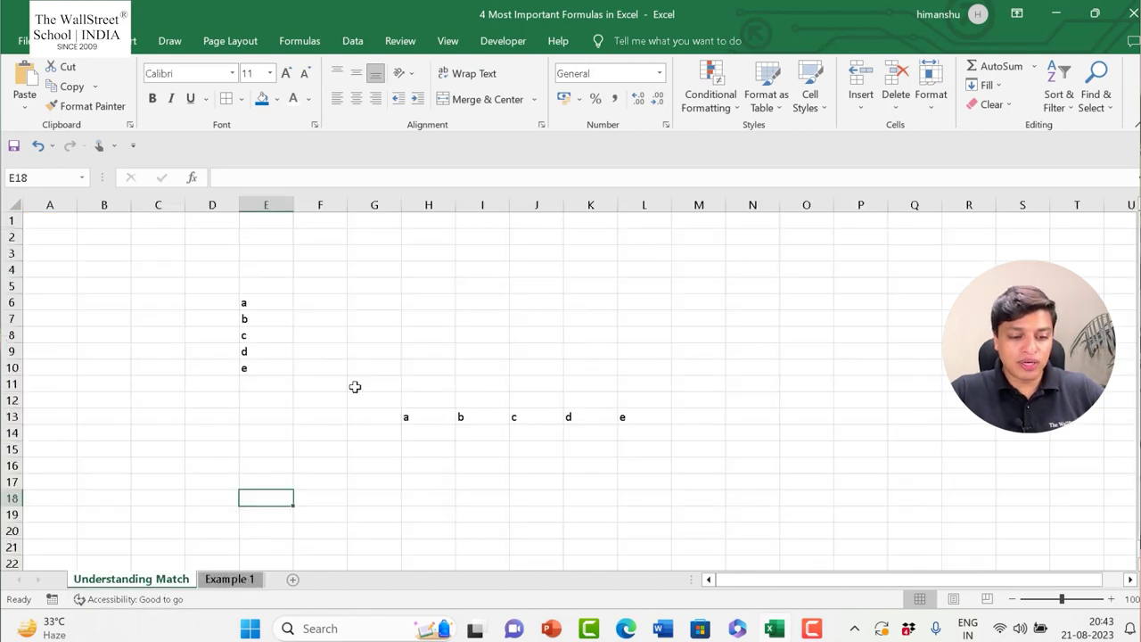
{"action": "left_click", "coordinate": [361, 338]}
{"action": "left_click_drag", "start_coordinate": [245, 318], "coordinate": [240, 413]}
{"action": "left_click", "coordinate": [265, 465]}
{"action": "left_click_drag", "start_coordinate": [273, 295], "coordinate": [256, 370]}
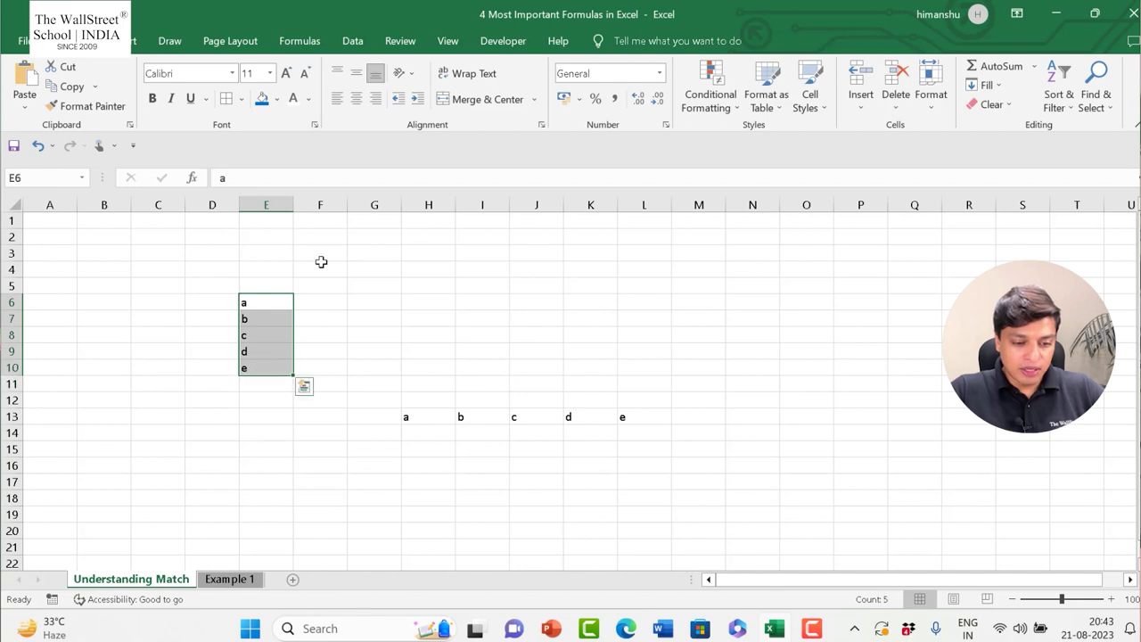
{"action": "left_click", "coordinate": [329, 275]}
{"action": "left_click", "coordinate": [415, 317]}
Colour the letter b in cell E7 of the vertical list red
{"action": "left_click", "coordinate": [255, 320]}
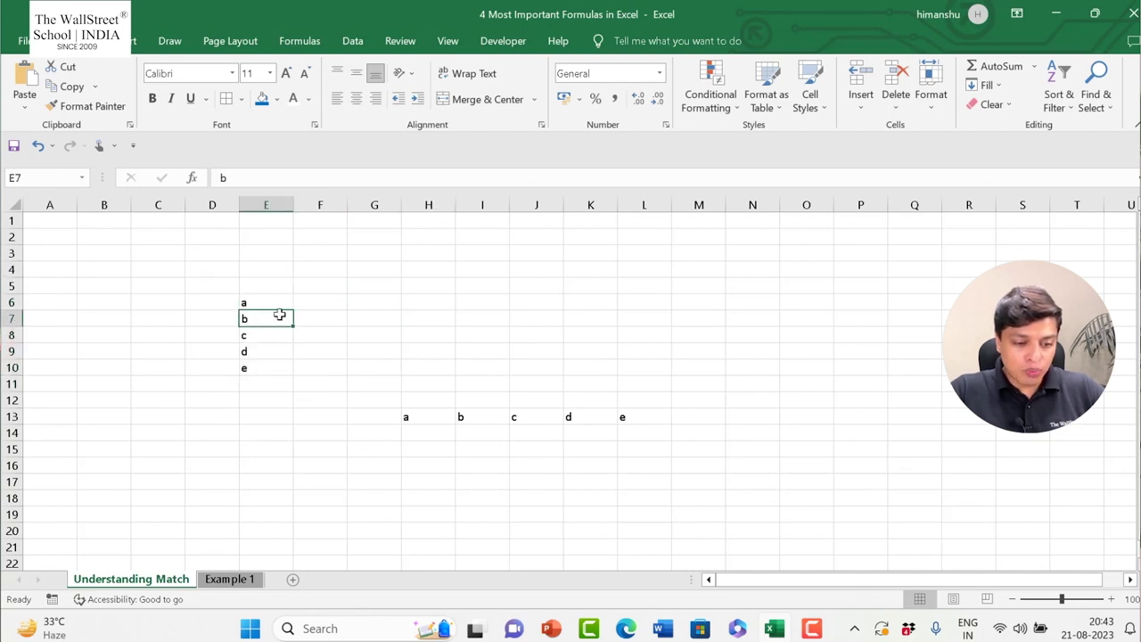
{"action": "left_click", "coordinate": [309, 99]}
{"action": "left_click", "coordinate": [308, 254]}
{"action": "left_click", "coordinate": [244, 411]}
{"action": "left_click_drag", "start_coordinate": [252, 297], "coordinate": [252, 383]}
{"action": "left_click_drag", "start_coordinate": [254, 301], "coordinate": [247, 374]}
Enter =MATCH(E7,E6:E10,0) in cell G4 to find the exact position of b in the vertical list
{"action": "left_click", "coordinate": [375, 272]}
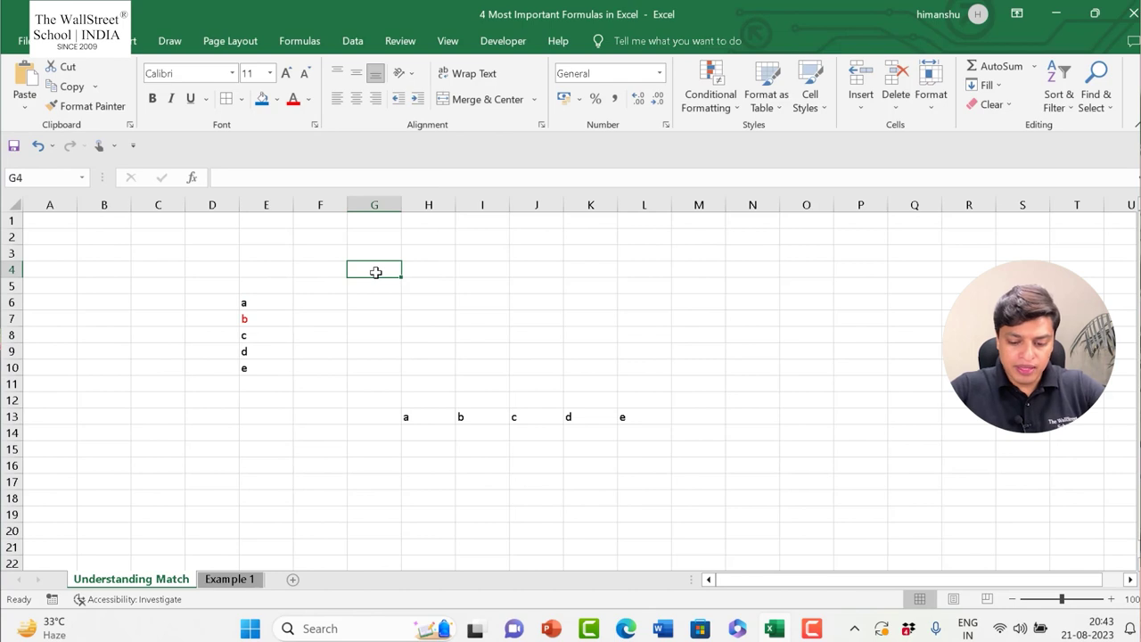
{"action": "type", "text": "=match"}
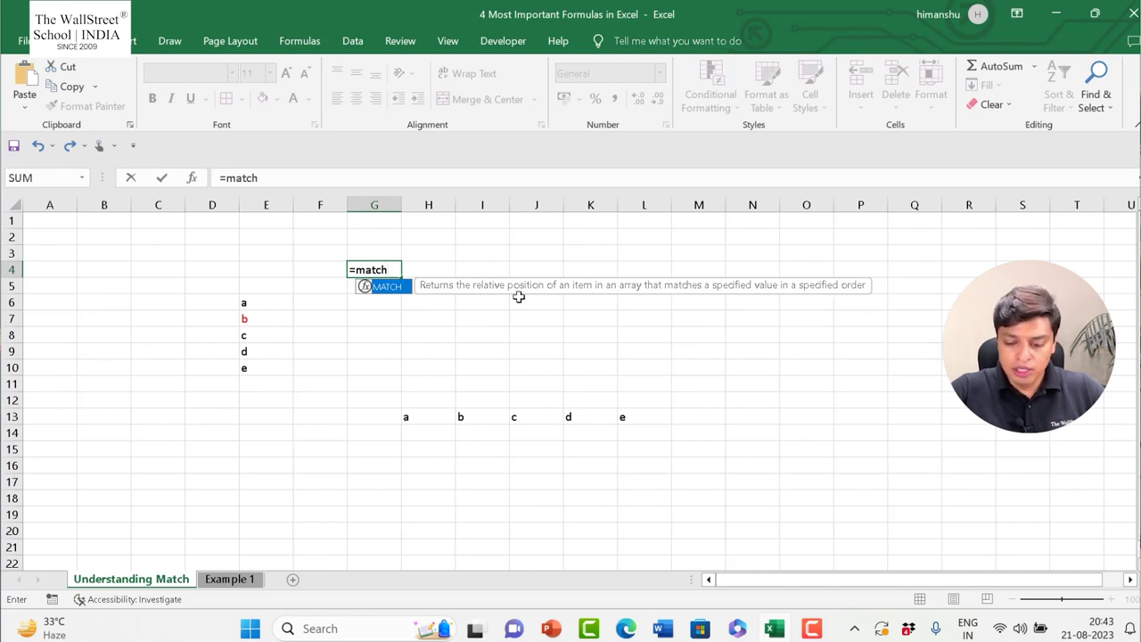
{"action": "type", "text": "("}
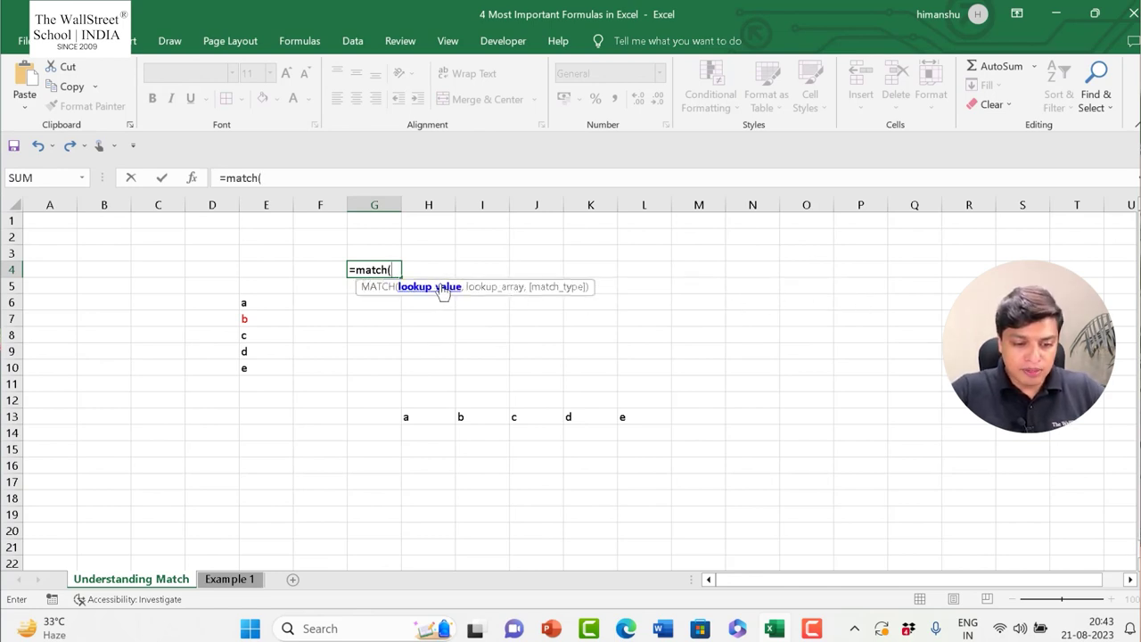
{"action": "left_click", "coordinate": [254, 319]}
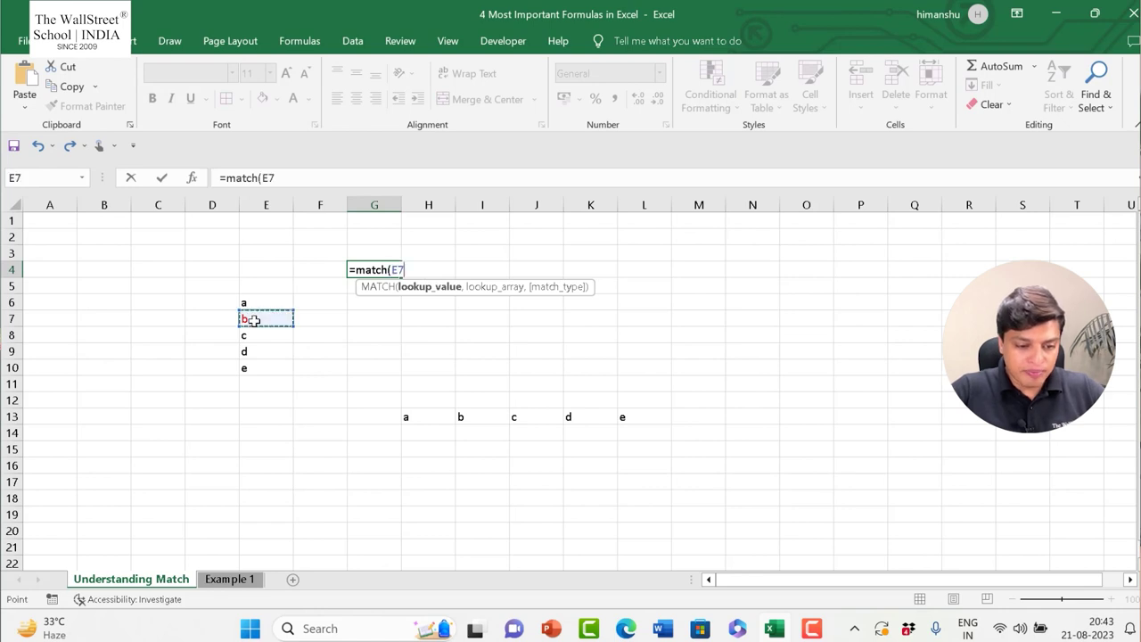
{"action": "type", "text": ","}
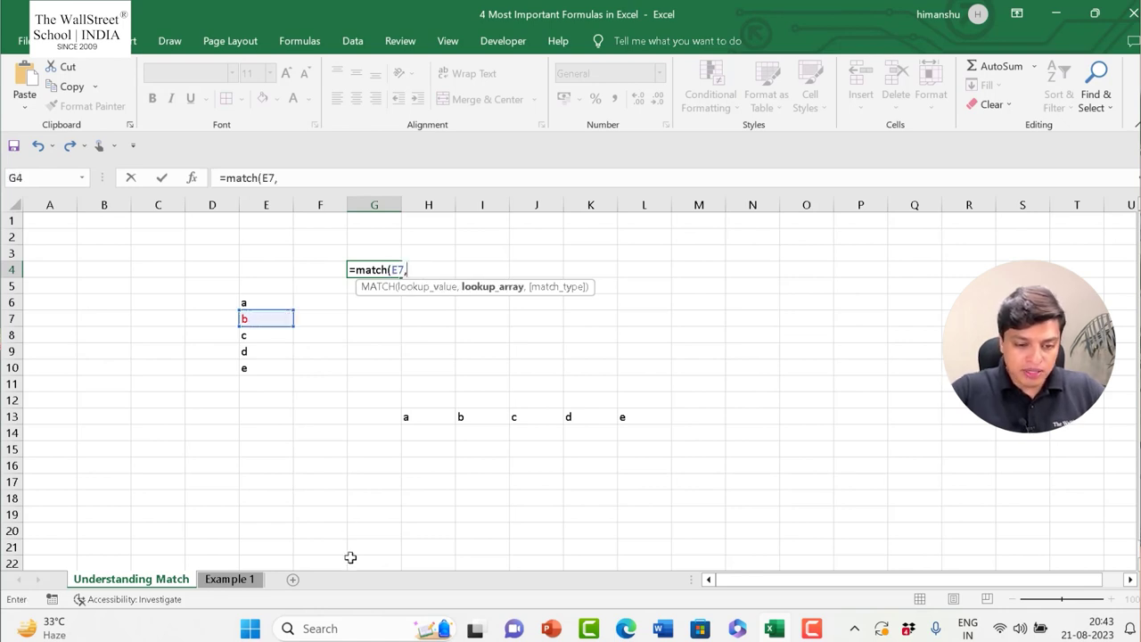
{"action": "left_click_drag", "start_coordinate": [264, 304], "coordinate": [258, 369]}
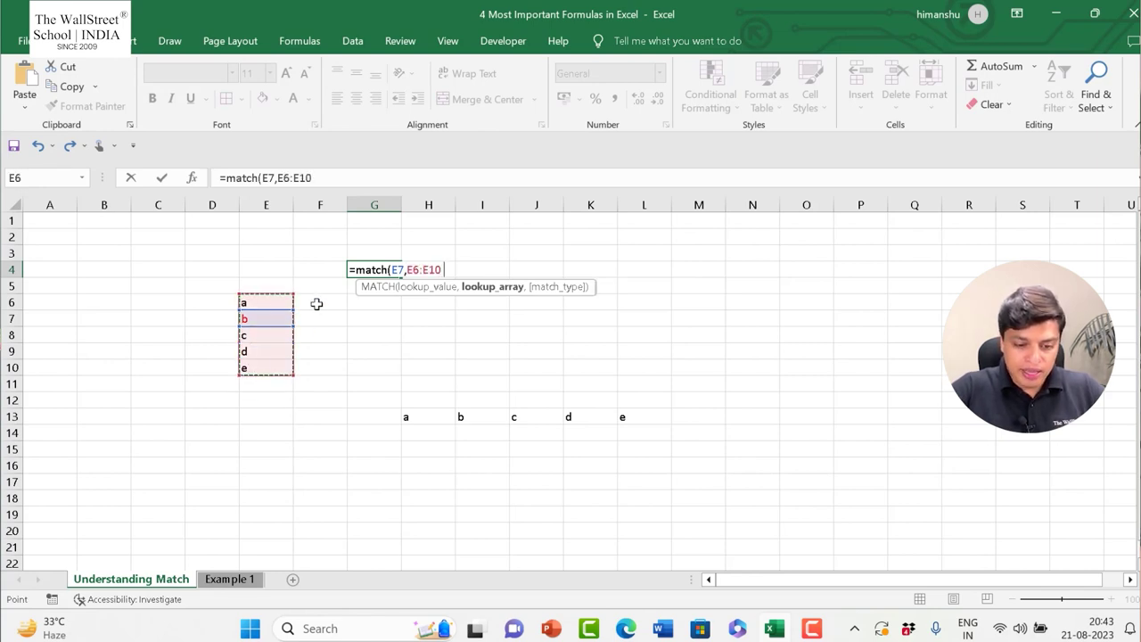
{"action": "type", "text": ","}
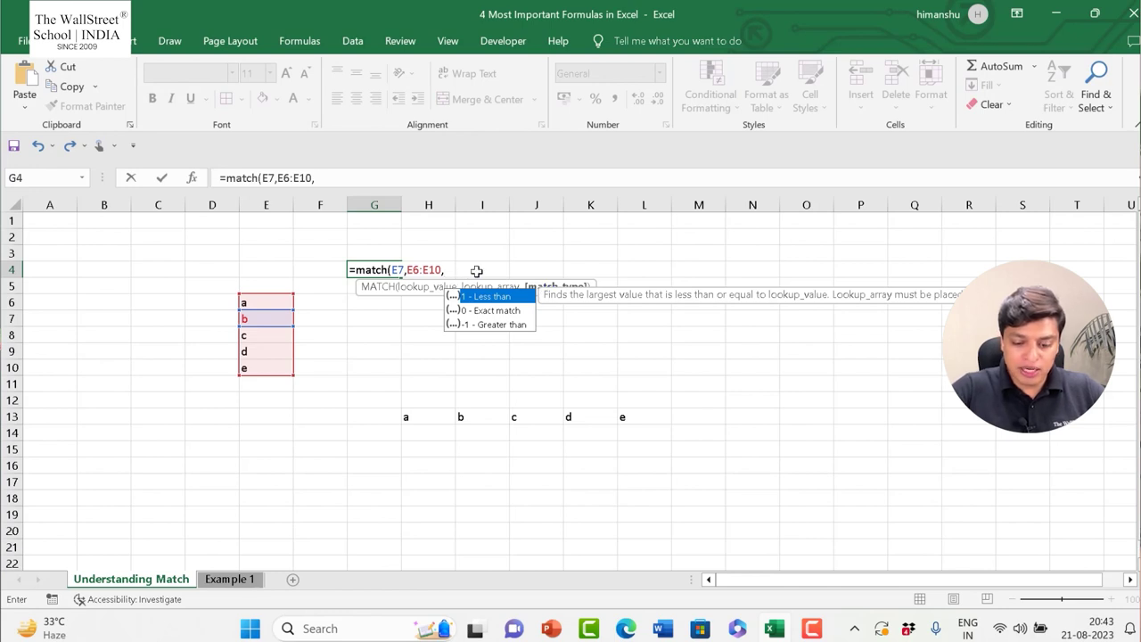
{"action": "type", "text": "0"}
{"action": "key", "text": "Return"}
{"action": "key", "text": "Up"}
{"action": "key", "text": "Left"}
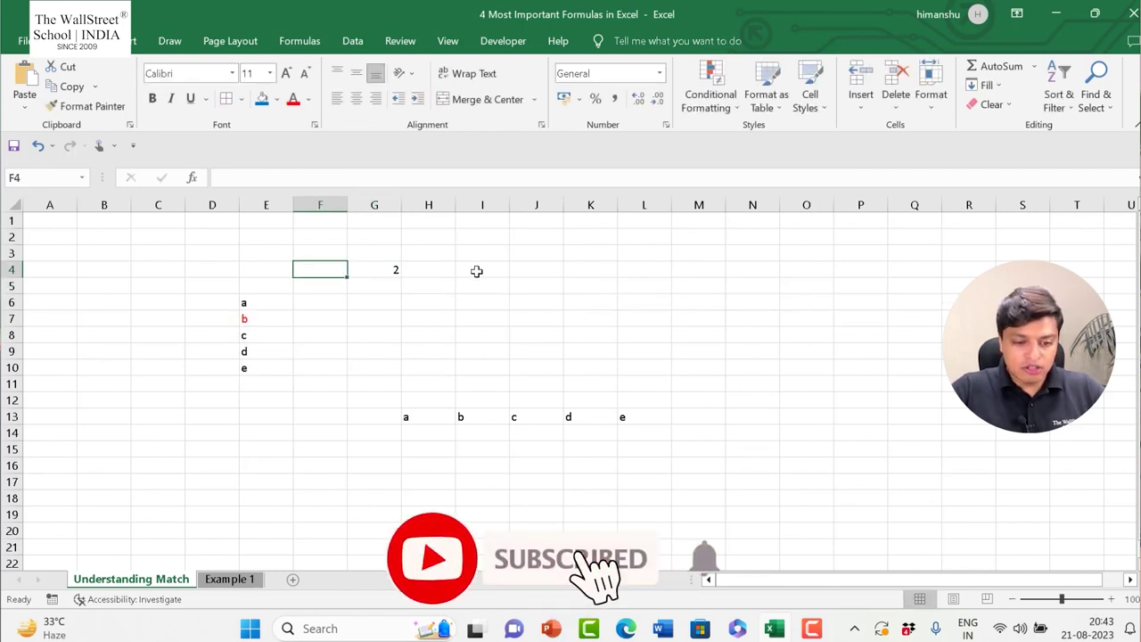
Compare the G4 result with the vertical list and look over the horizontal list in H13:L13
{"action": "key", "text": "Right"}
{"action": "left_click", "coordinate": [377, 295]}
{"action": "left_click", "coordinate": [382, 268]}
{"action": "left_click_drag", "start_coordinate": [258, 302], "coordinate": [250, 370]}
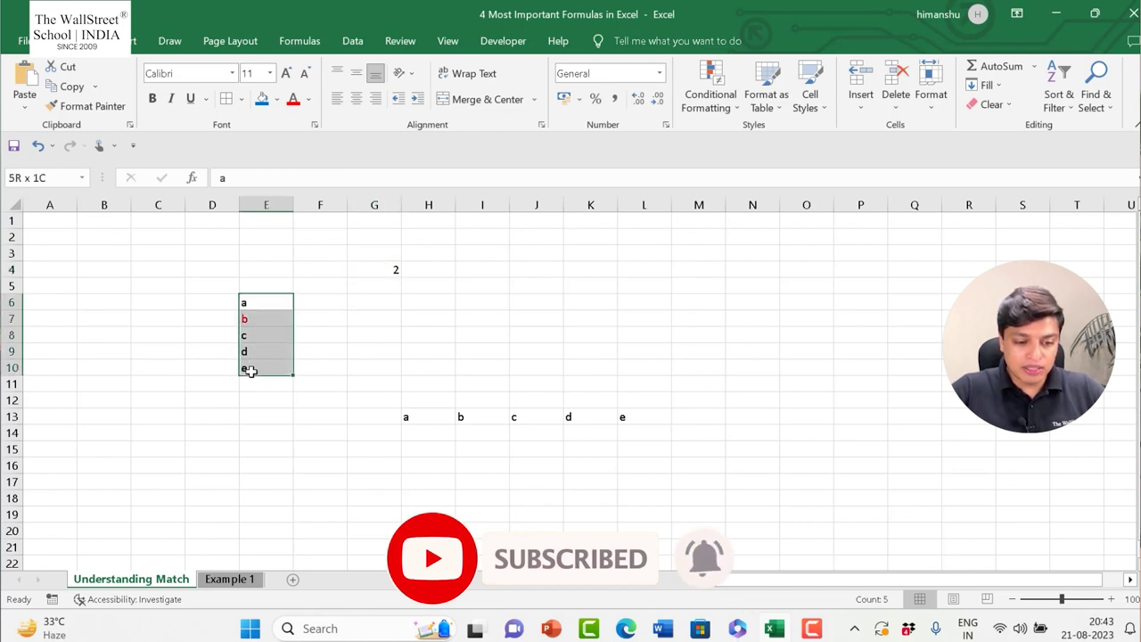
{"action": "left_click", "coordinate": [386, 270]}
{"action": "left_click_drag", "start_coordinate": [259, 303], "coordinate": [257, 370]}
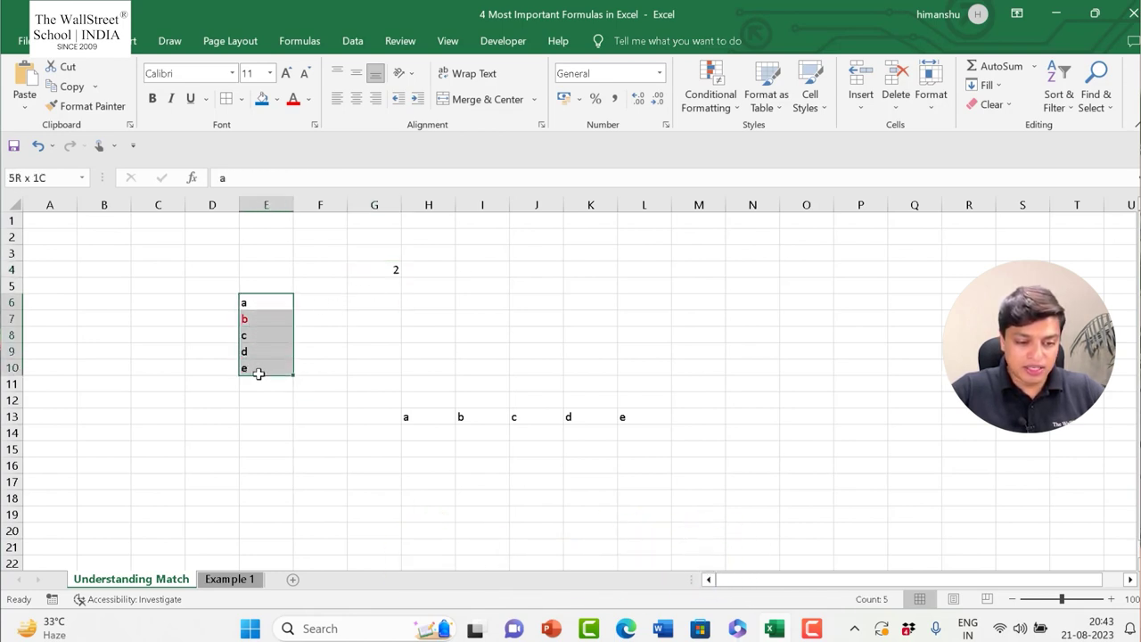
{"action": "left_click", "coordinate": [305, 417]}
{"action": "left_click_drag", "start_coordinate": [406, 420], "coordinate": [624, 418]}
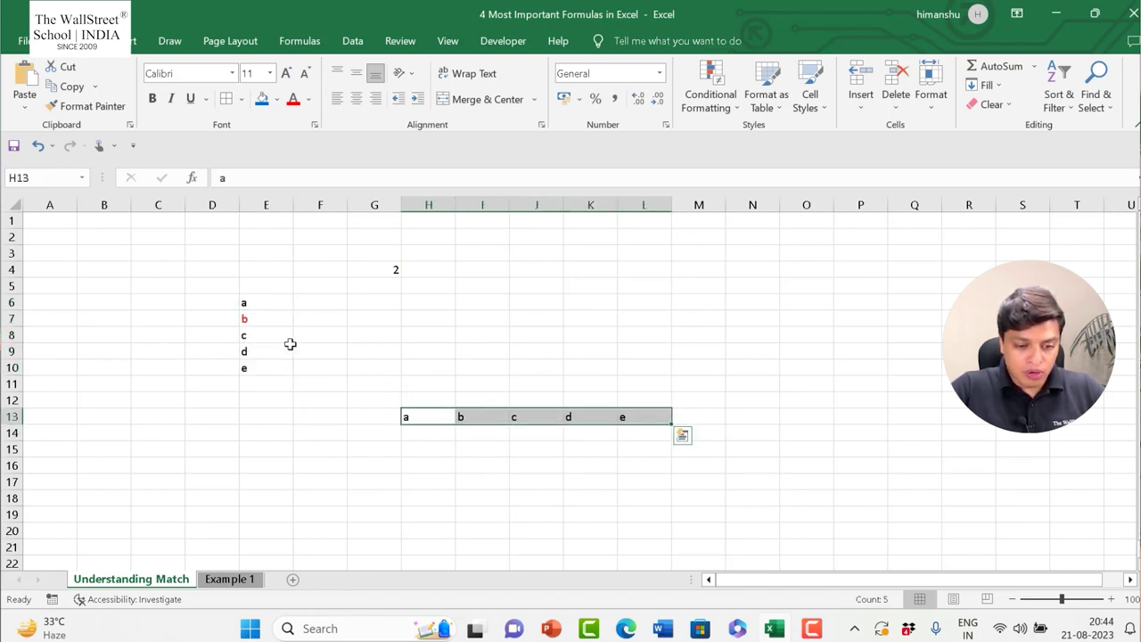
Enter =MATCH(J13,H13:L13,0) in cell H17 to find the exact position of c in the horizontal list
{"action": "left_click", "coordinate": [434, 483]}
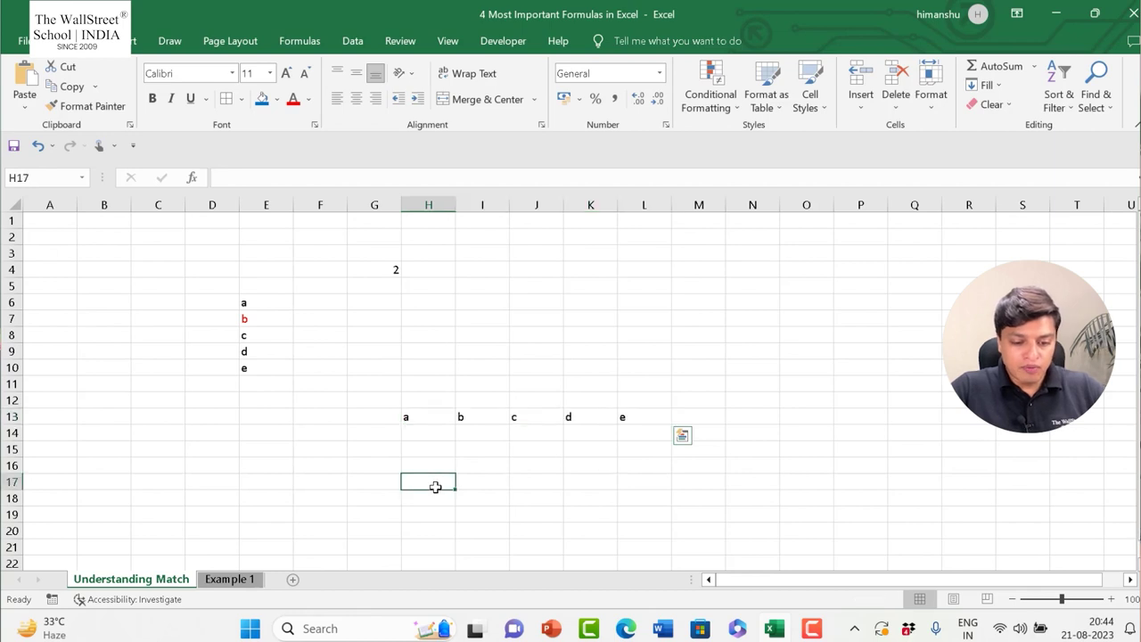
{"action": "type", "text": "=match"}
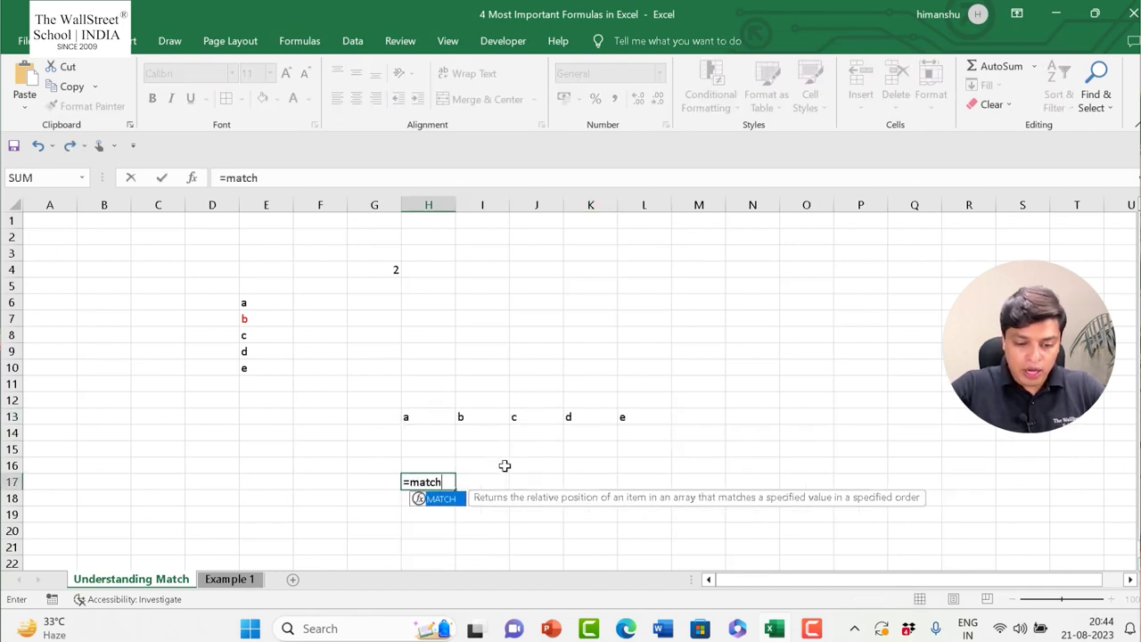
{"action": "type", "text": "("}
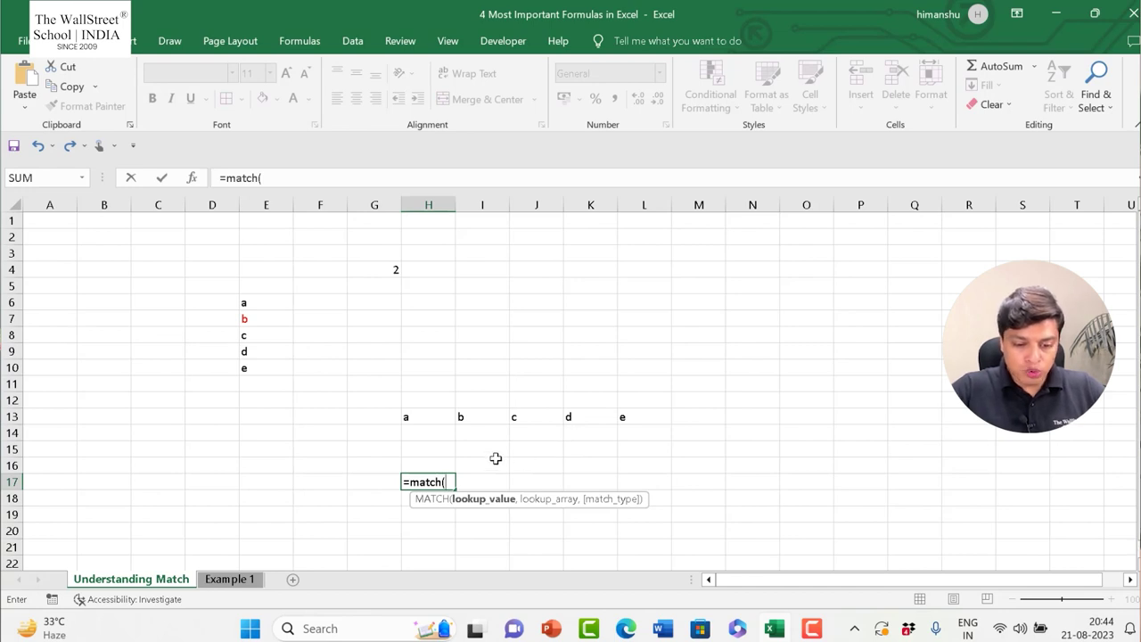
{"action": "left_click", "coordinate": [519, 417]}
{"action": "type", "text": ","}
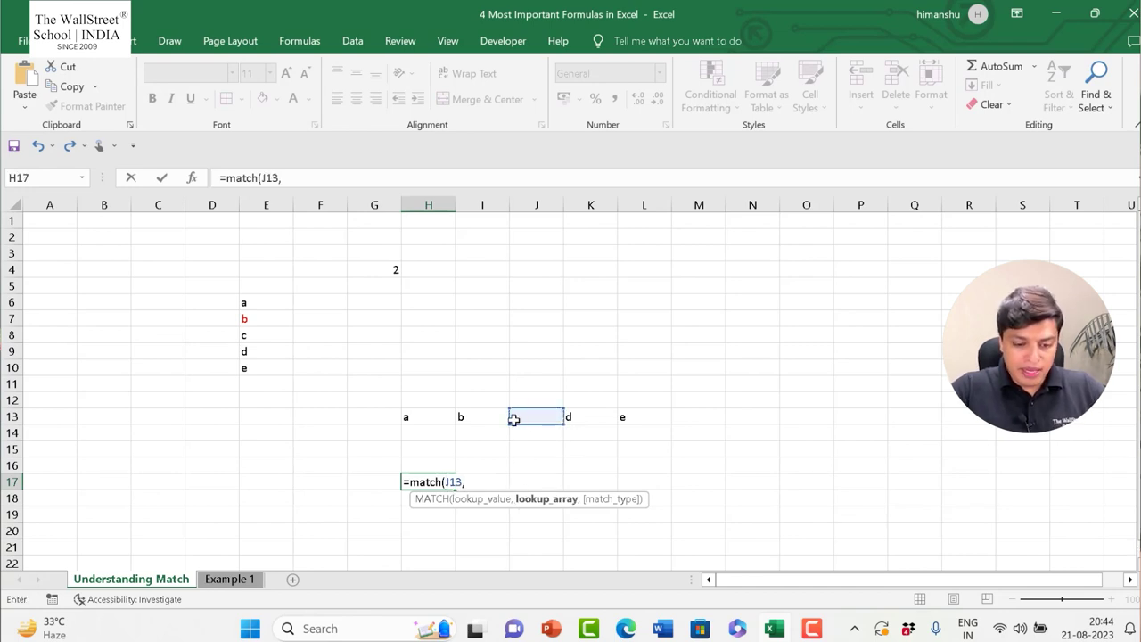
{"action": "left_click", "coordinate": [420, 416]}
{"action": "key", "text": "shift+Right"}
{"action": "key", "text": "shift+Right"}
{"action": "key", "text": "shift+Right"}
{"action": "key", "text": "shift+Right"}
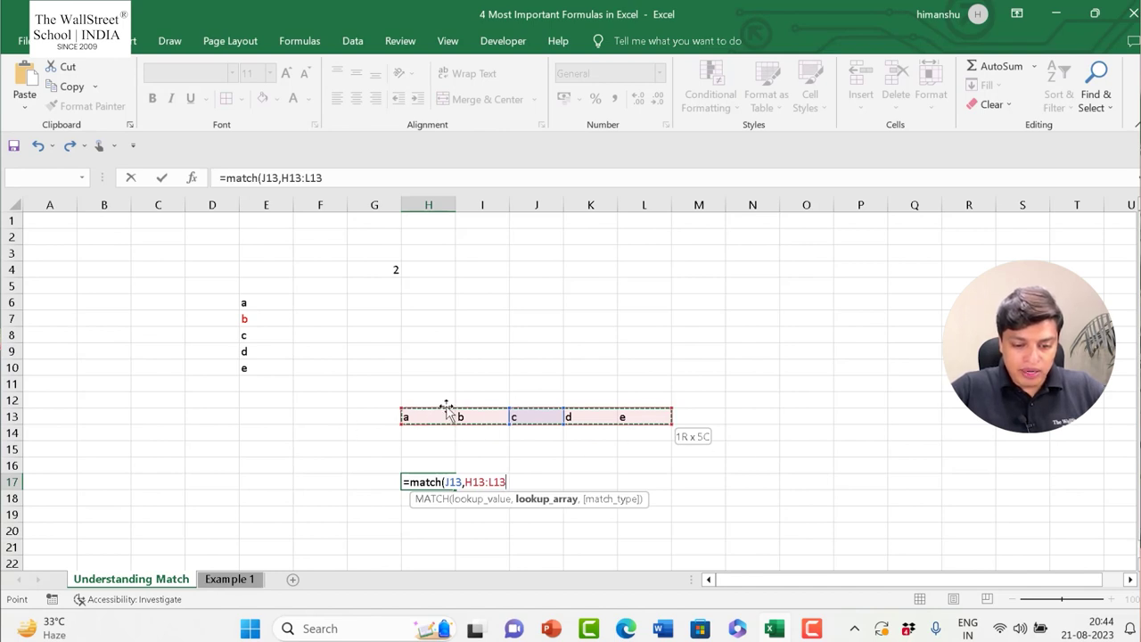
{"action": "type", "text": ",0)"}
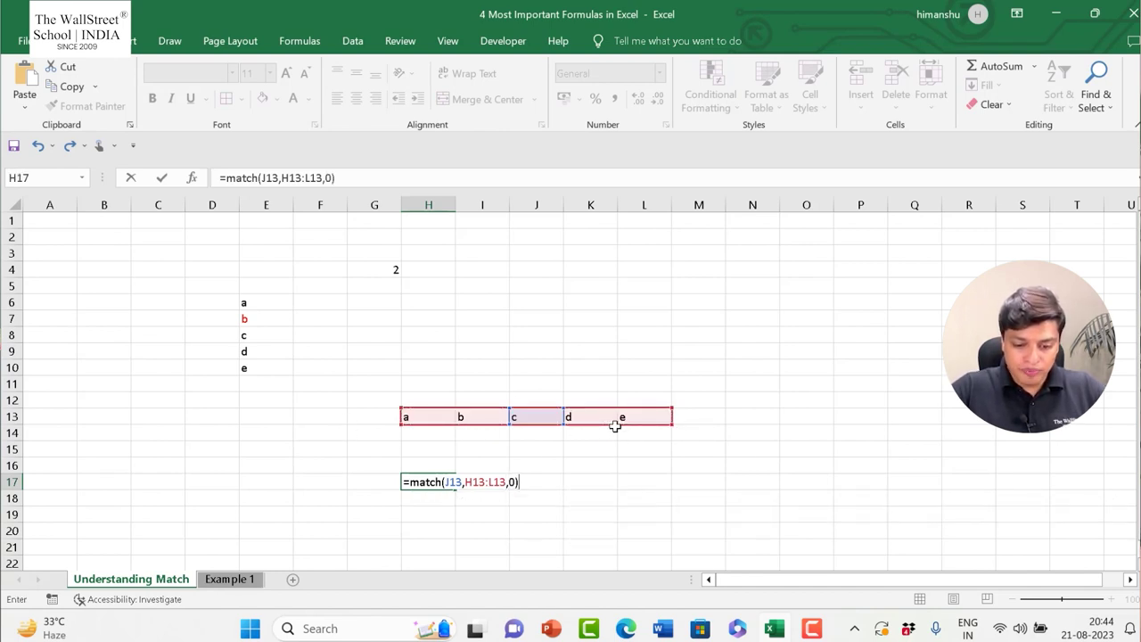
{"action": "key", "text": "Return"}
{"action": "key", "text": "Up"}
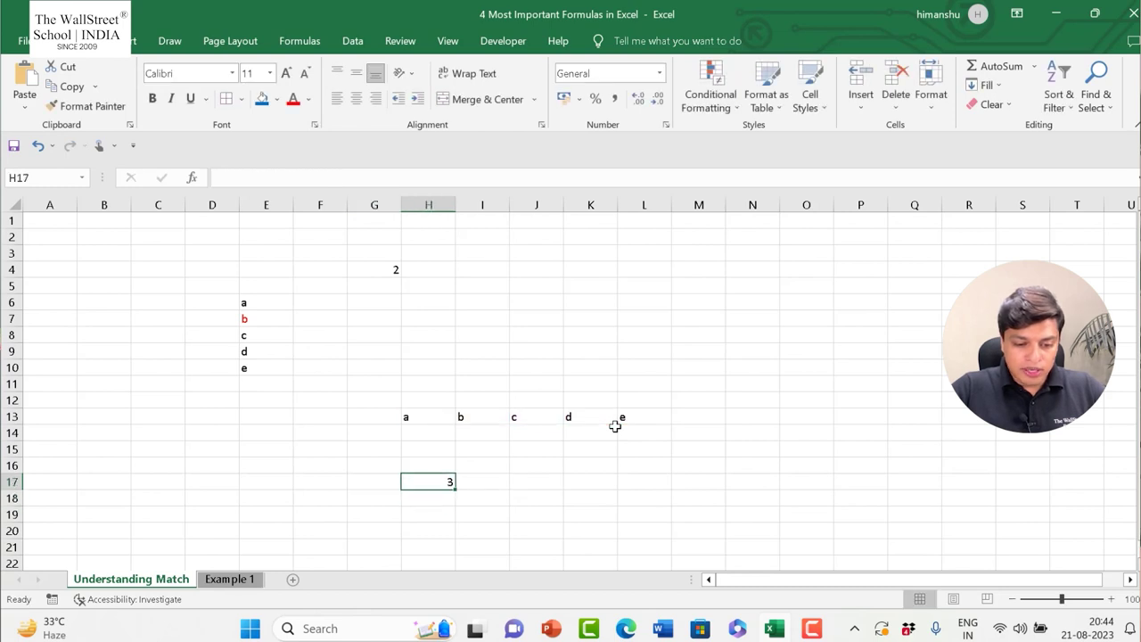
Colour the MATCH result in cell H17 red
{"action": "left_click", "coordinate": [293, 98]}
{"action": "left_click", "coordinate": [462, 479]}
{"action": "left_click", "coordinate": [440, 485]}
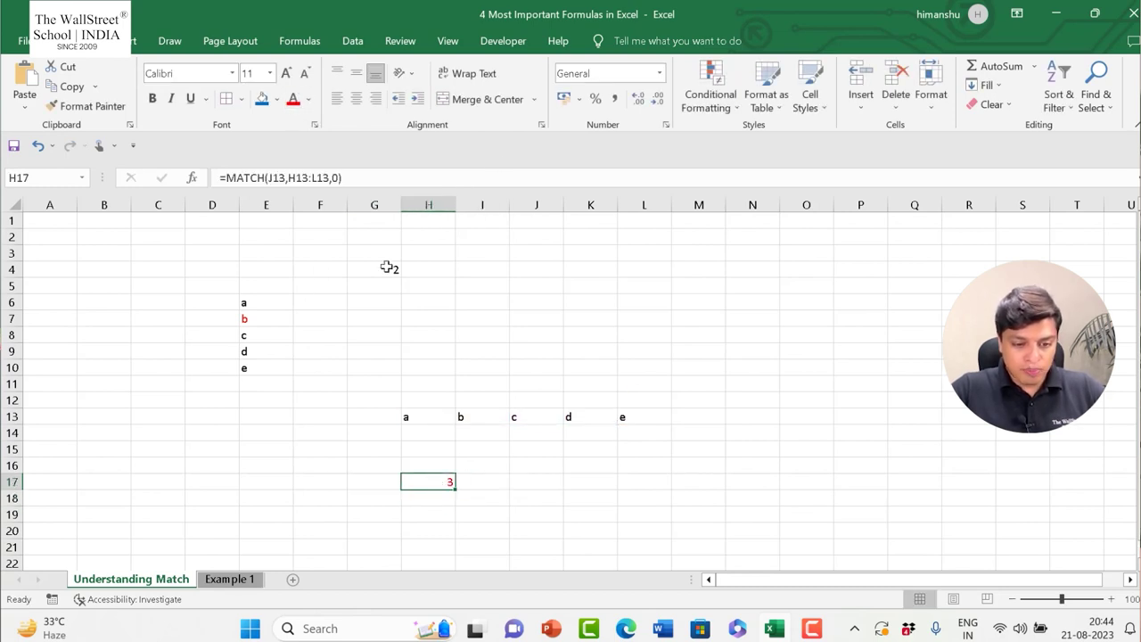
Recheck the MATCH result in G4 and open the Example 1 sheet with the share price question
{"action": "left_click", "coordinate": [385, 267]}
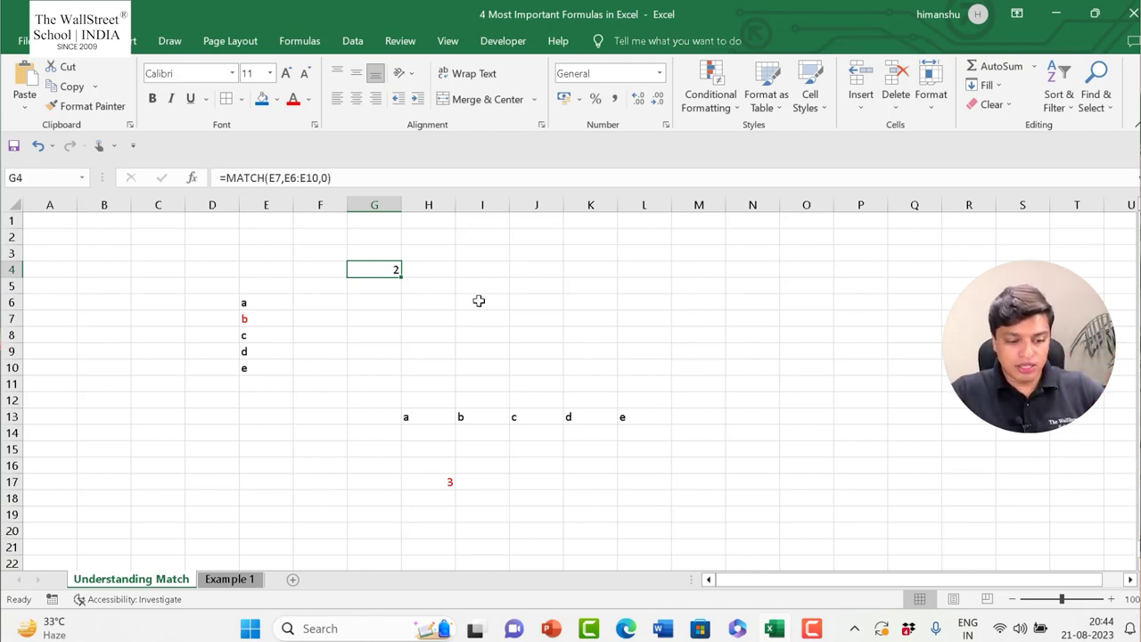
{"action": "left_click", "coordinate": [479, 300]}
{"action": "left_click", "coordinate": [239, 580]}
{"action": "key", "text": "Down"}
{"action": "key", "text": "Down"}
{"action": "key", "text": "Down"}
{"action": "key", "text": "Down"}
{"action": "scroll", "coordinate": [361, 466], "scroll_direction": "down", "scroll_amount": 1}
{"action": "scroll", "coordinate": [361, 466], "scroll_direction": "up", "scroll_amount": 1}
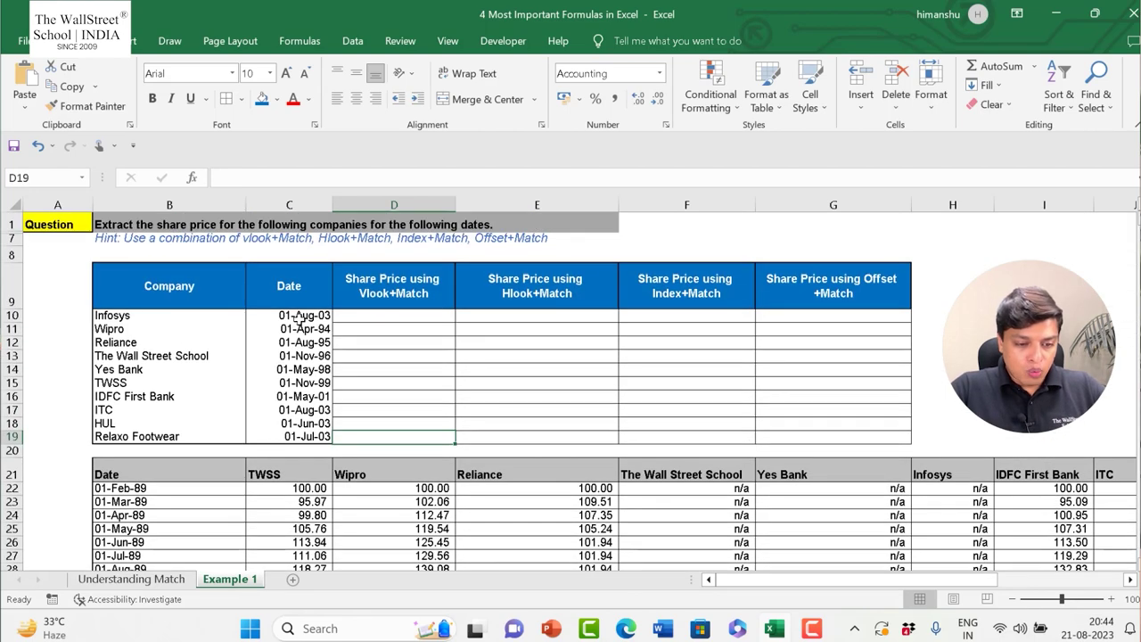
Examine the companies and dates in B10:C19 and the price history table starting at B21
{"action": "left_click_drag", "start_coordinate": [301, 317], "coordinate": [296, 436]}
{"action": "scroll", "coordinate": [374, 328], "scroll_direction": "down", "scroll_amount": 1}
{"action": "scroll", "coordinate": [276, 336], "scroll_direction": "up", "scroll_amount": 1}
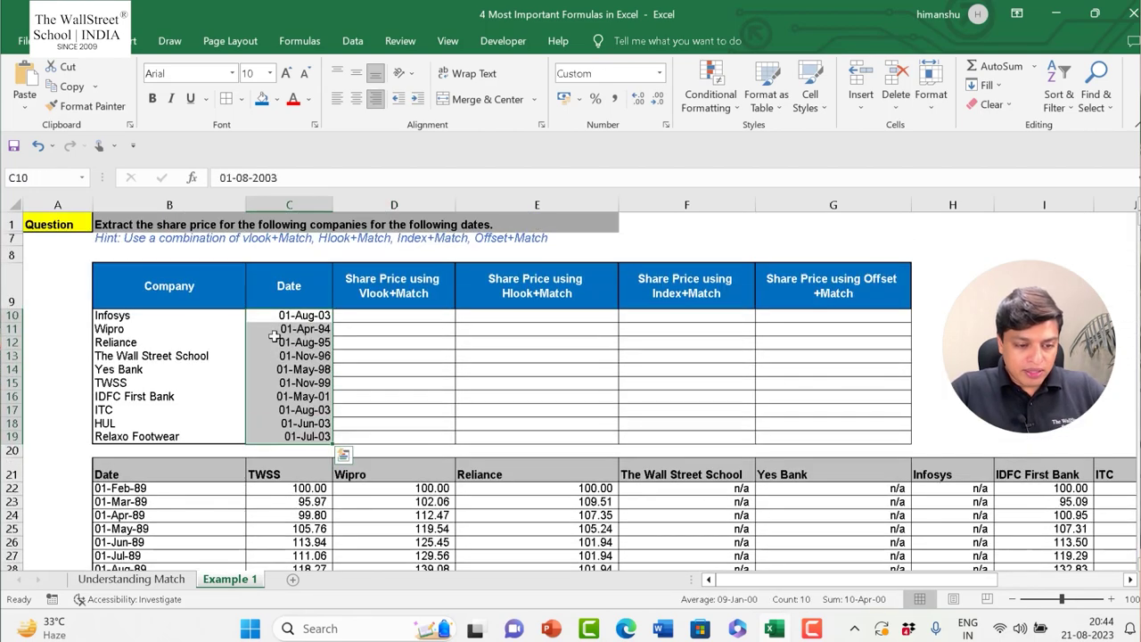
{"action": "left_click_drag", "start_coordinate": [284, 317], "coordinate": [294, 396]}
{"action": "left_click_drag", "start_coordinate": [147, 316], "coordinate": [152, 411]}
{"action": "left_click_drag", "start_coordinate": [294, 316], "coordinate": [294, 409]}
{"action": "scroll", "coordinate": [178, 303], "scroll_direction": "down", "scroll_amount": 5}
{"action": "scroll", "coordinate": [175, 332], "scroll_direction": "up", "scroll_amount": 3}
{"action": "left_click_drag", "start_coordinate": [134, 336], "coordinate": [526, 542]}
{"action": "scroll", "coordinate": [352, 423], "scroll_direction": "up", "scroll_amount": 5}
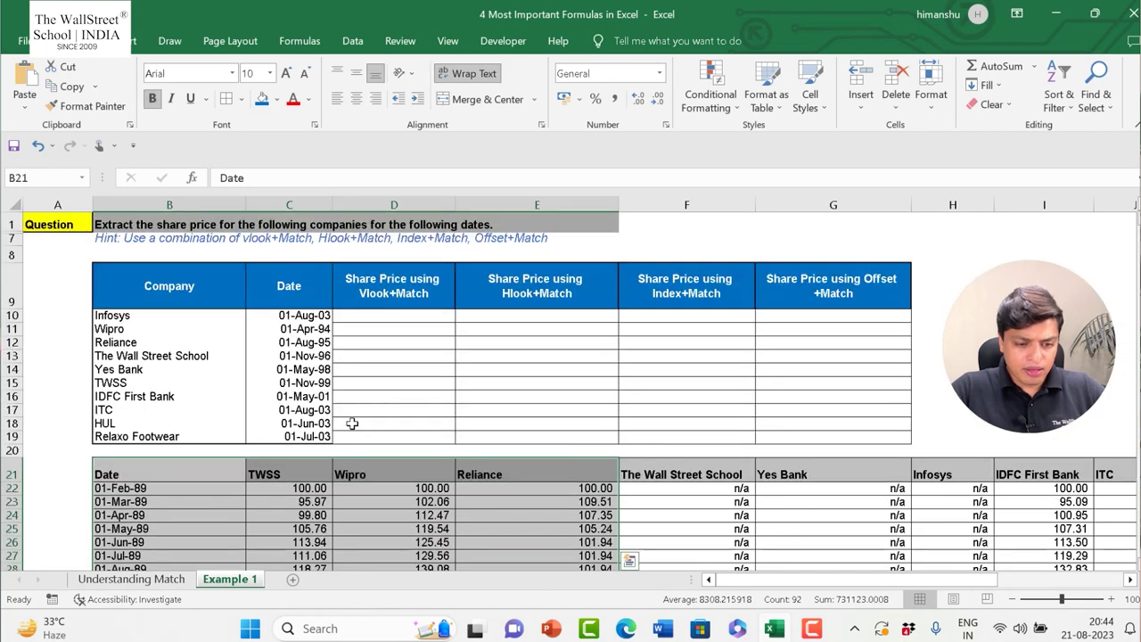
Begin a VLOOKUP in D10 with C10 as the lookup value and the absolute range $B$21:$L$202 as the table array
{"action": "left_click", "coordinate": [399, 358]}
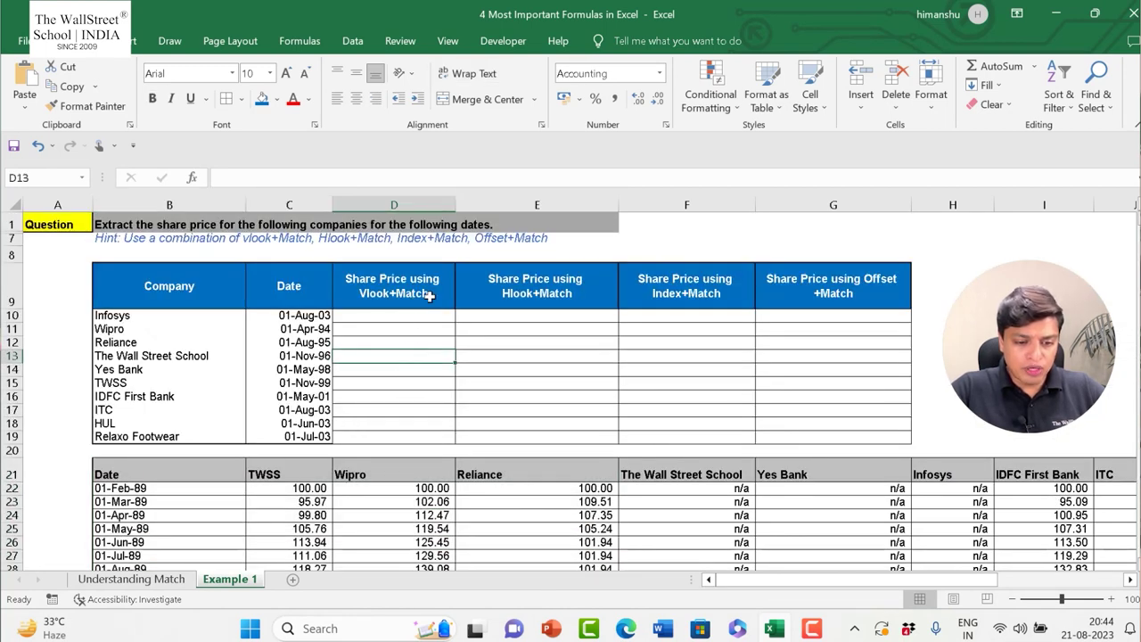
{"action": "left_click", "coordinate": [409, 316]}
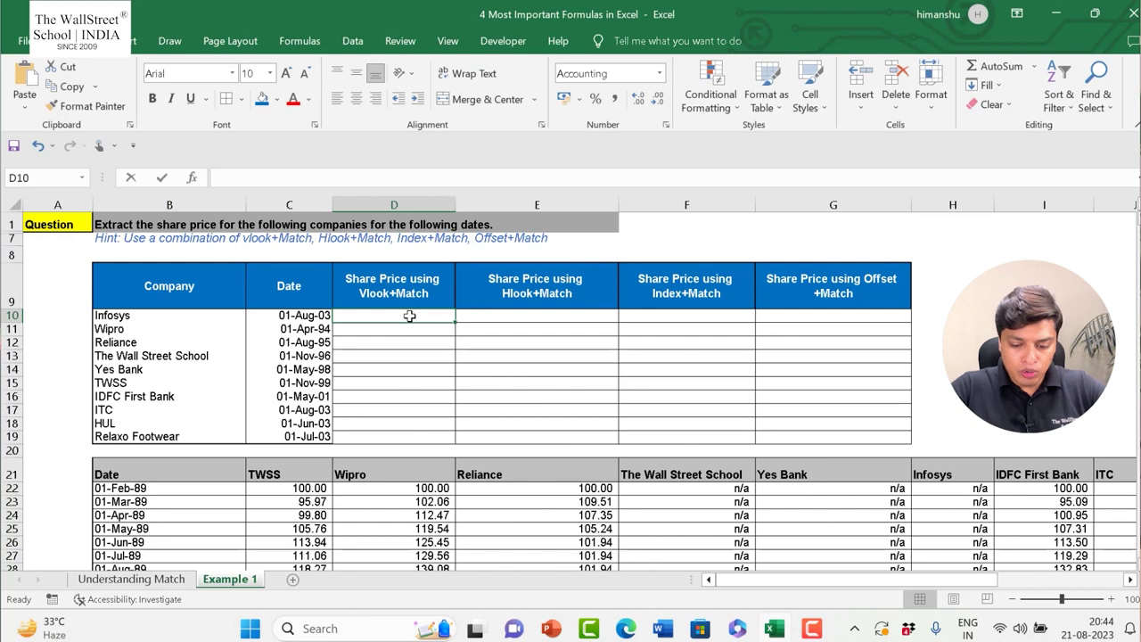
{"action": "type", "text": "=vlo"}
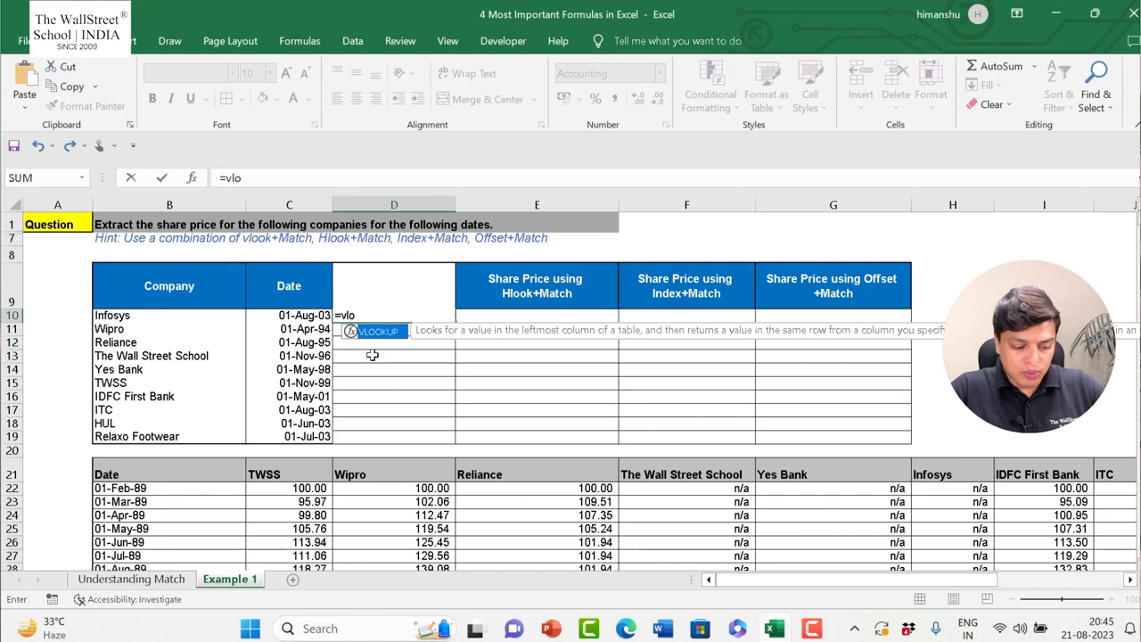
{"action": "key", "text": "Tab"}
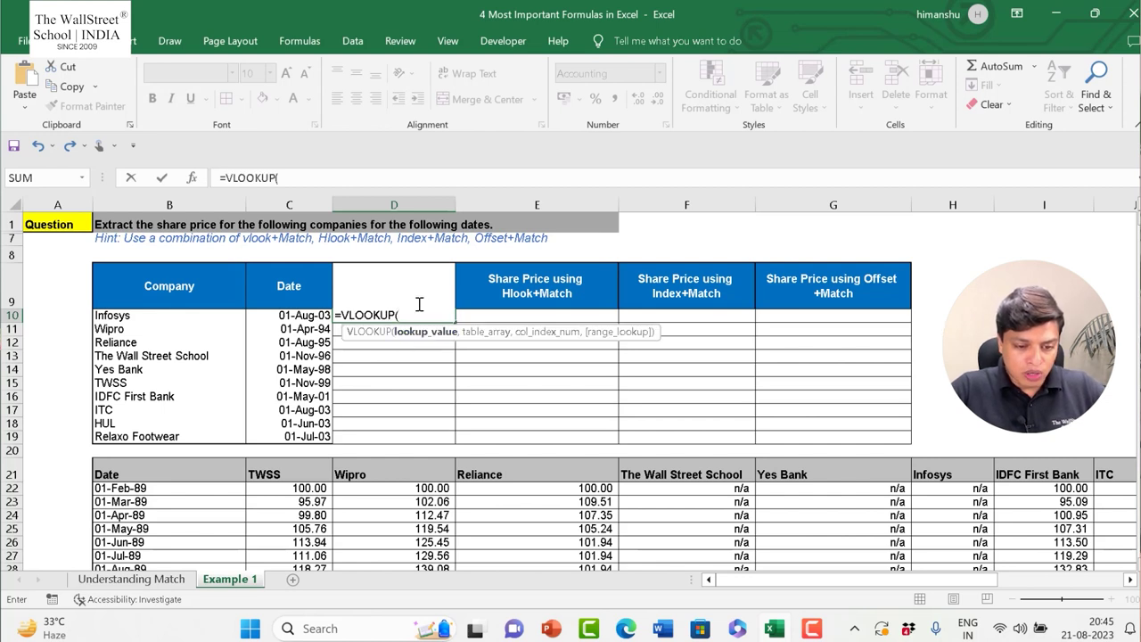
{"action": "left_click", "coordinate": [300, 315]}
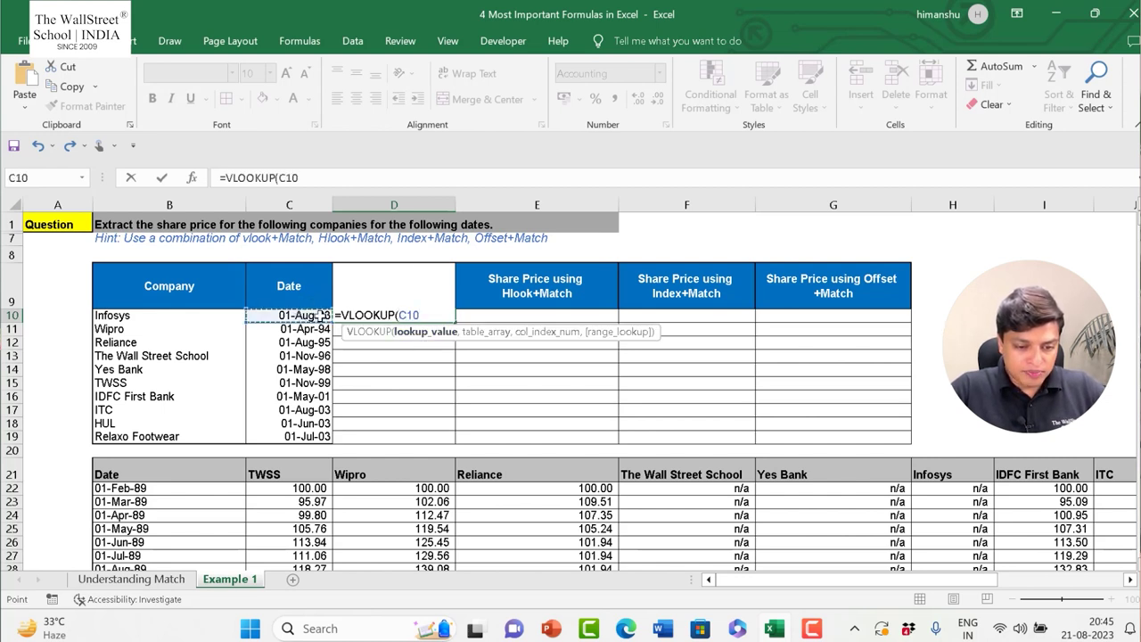
{"action": "type", "text": ","}
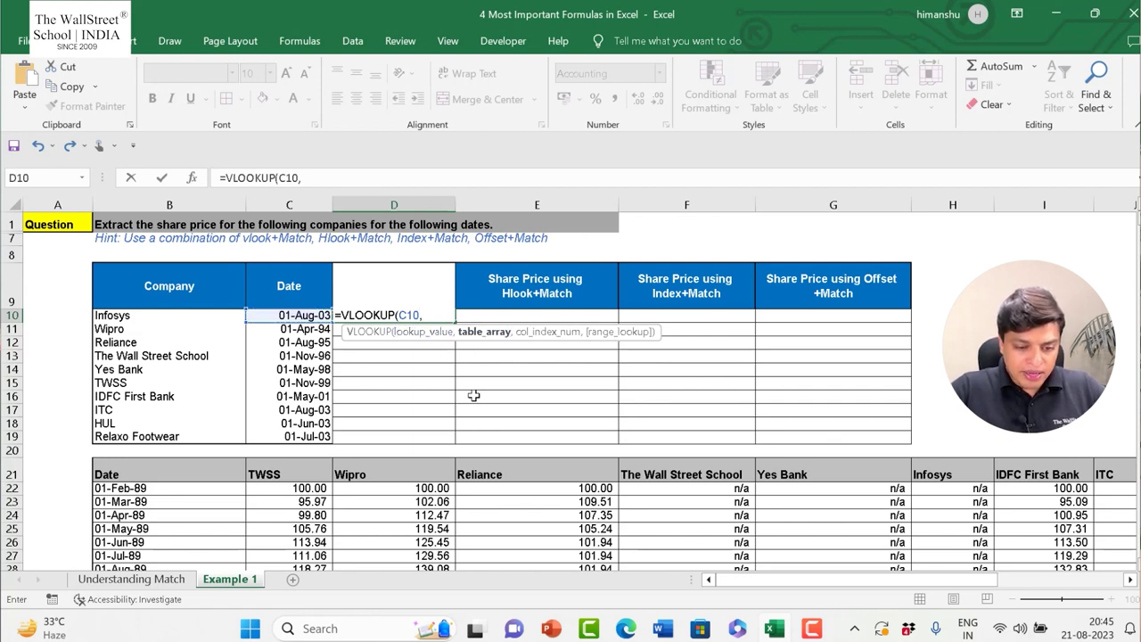
{"action": "left_click", "coordinate": [118, 475]}
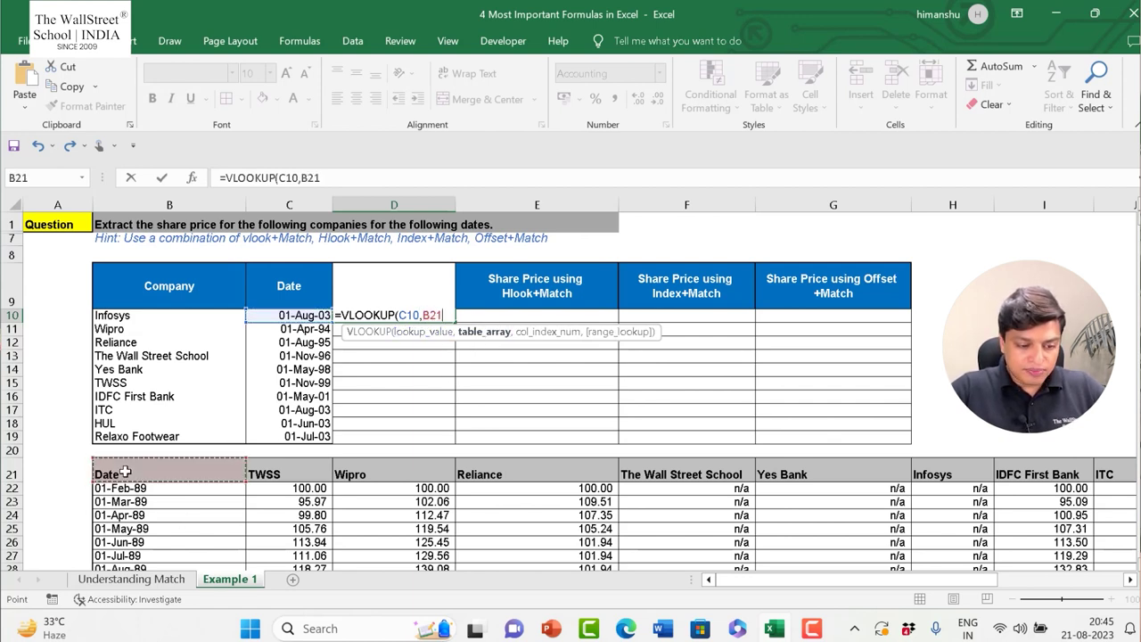
{"action": "key", "text": "ctrl+shift+Right"}
{"action": "key", "text": "ctrl+shift+Down"}
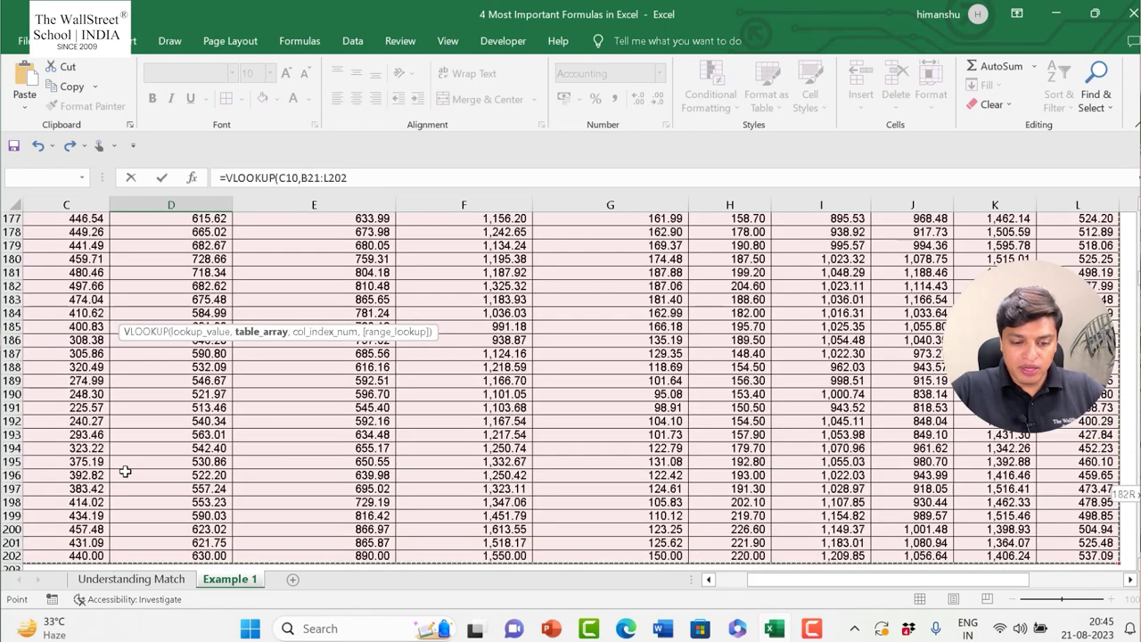
{"action": "key", "text": "ctrl+BackSpace"}
{"action": "key", "text": "F4"}
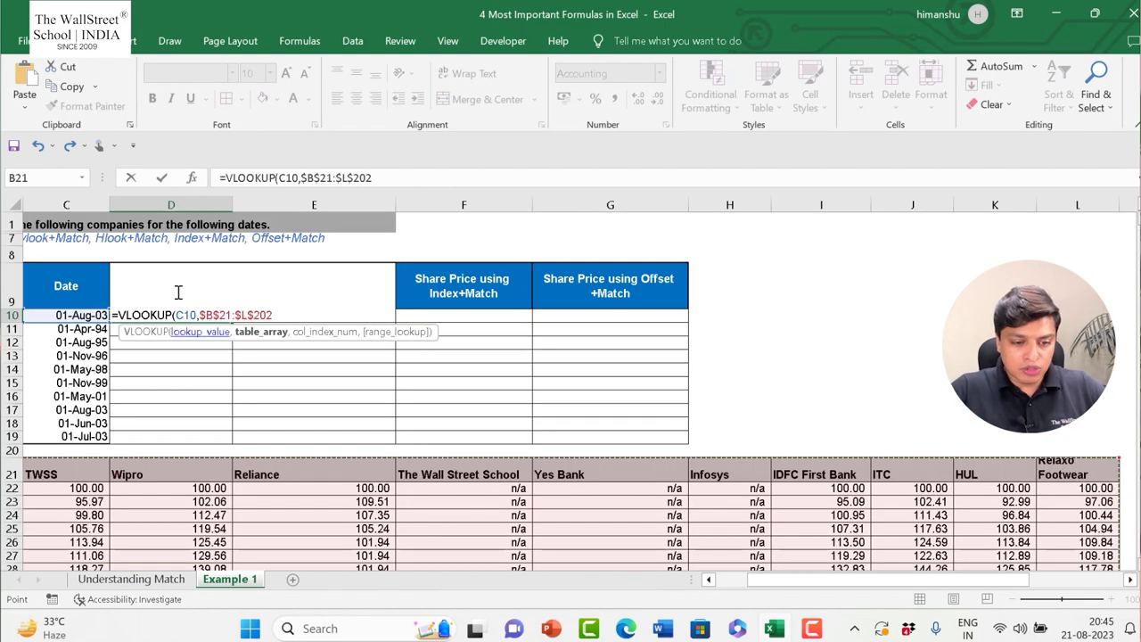
{"action": "left_click", "coordinate": [391, 177]}
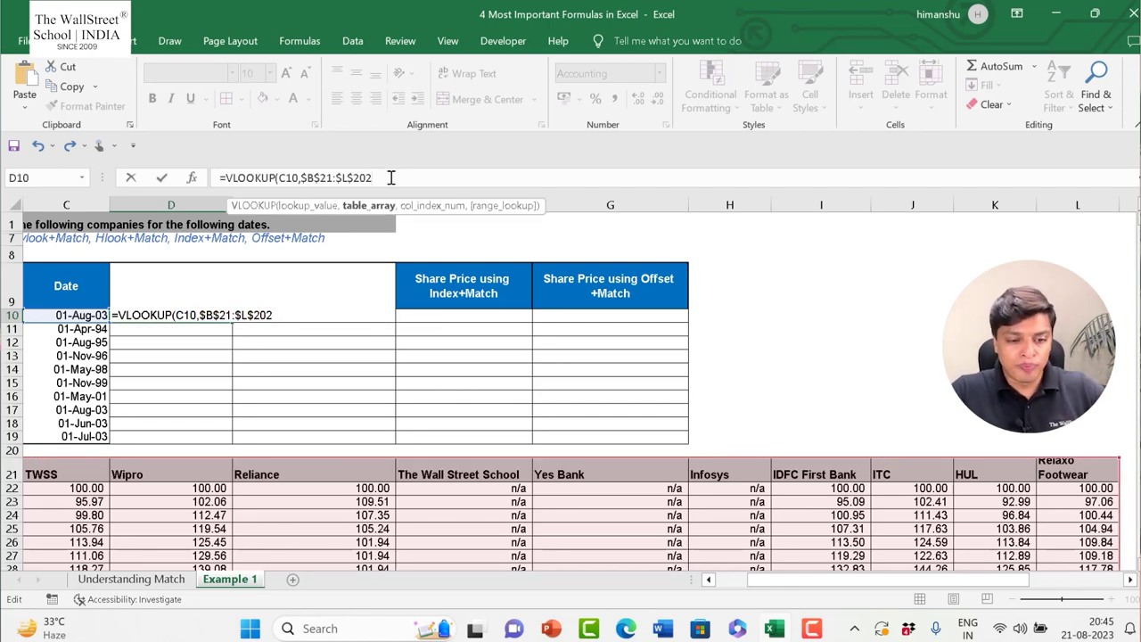
{"action": "type", "text": ","}
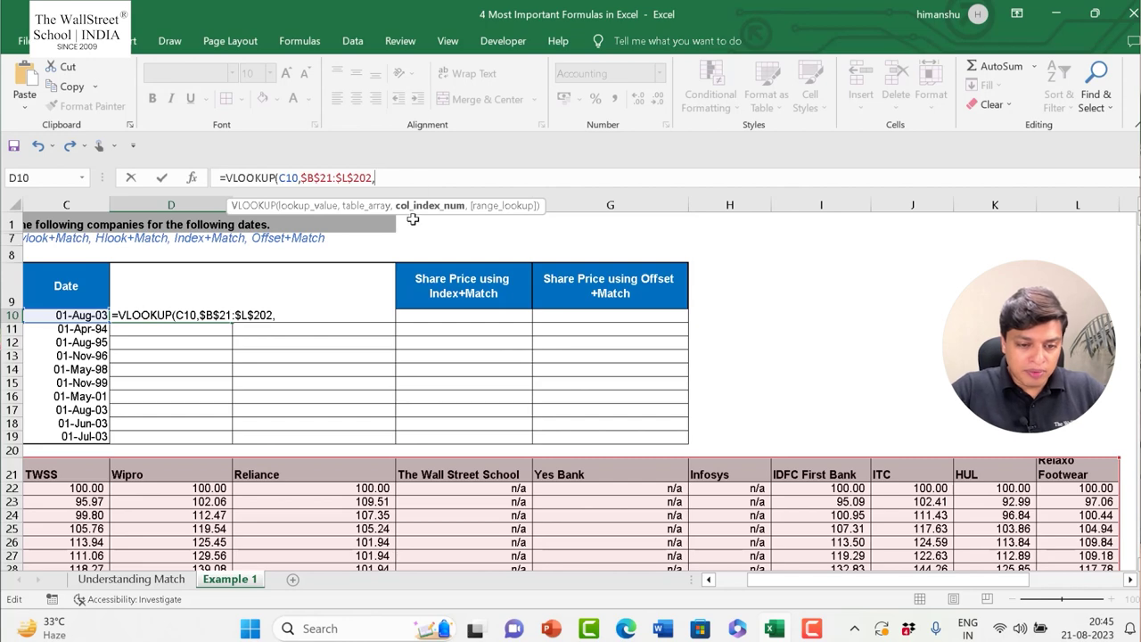
Add MATCH(B10,$B$21:$L$21,0) as the column index number of the VLOOKUP in D10
{"action": "left_click_drag", "start_coordinate": [765, 581], "coordinate": [733, 581]}
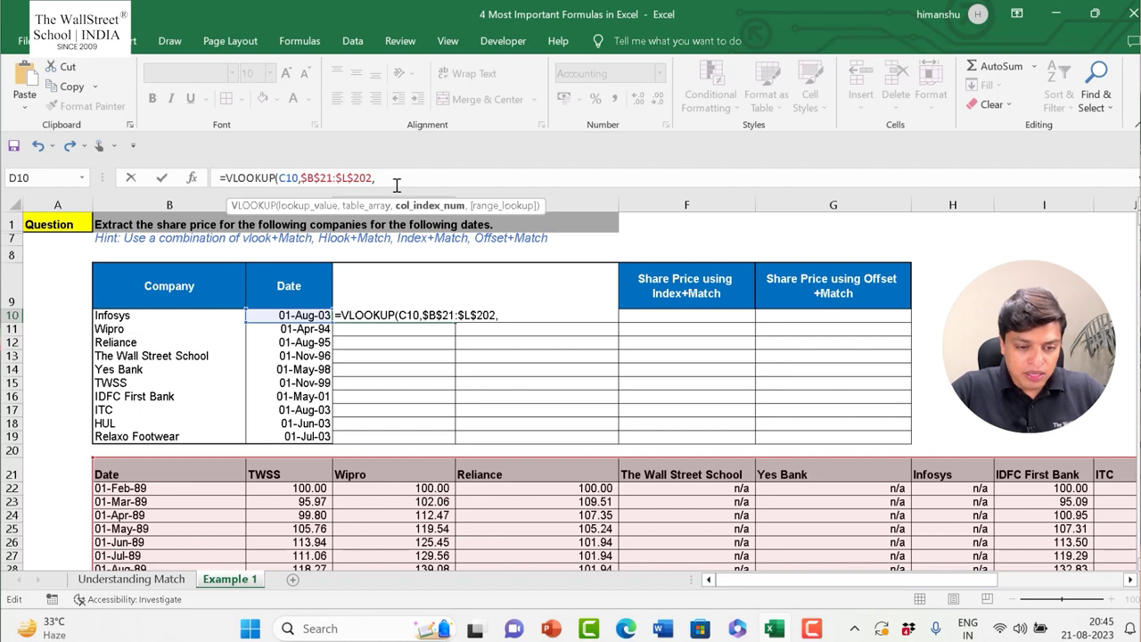
{"action": "type", "text": "match("}
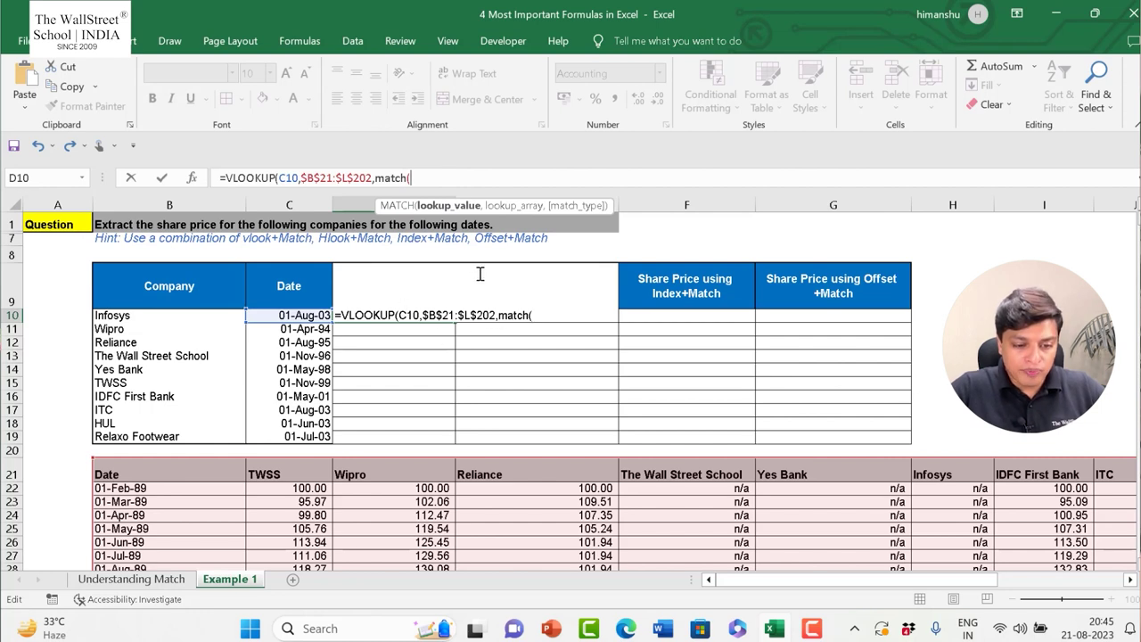
{"action": "left_click", "coordinate": [155, 316]}
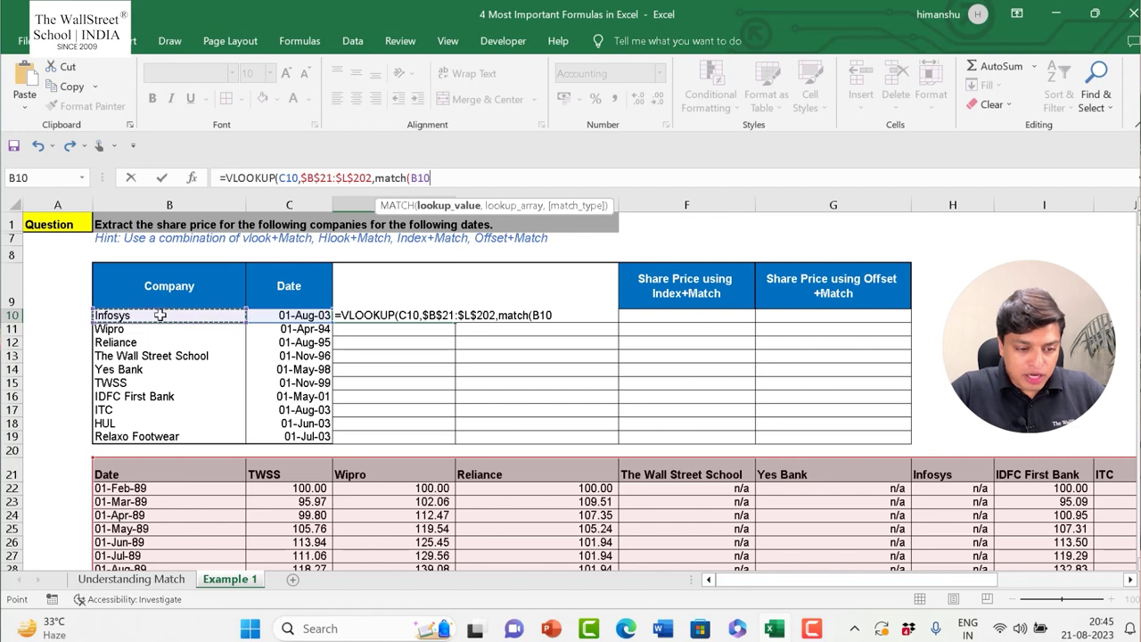
{"action": "type", "text": ","}
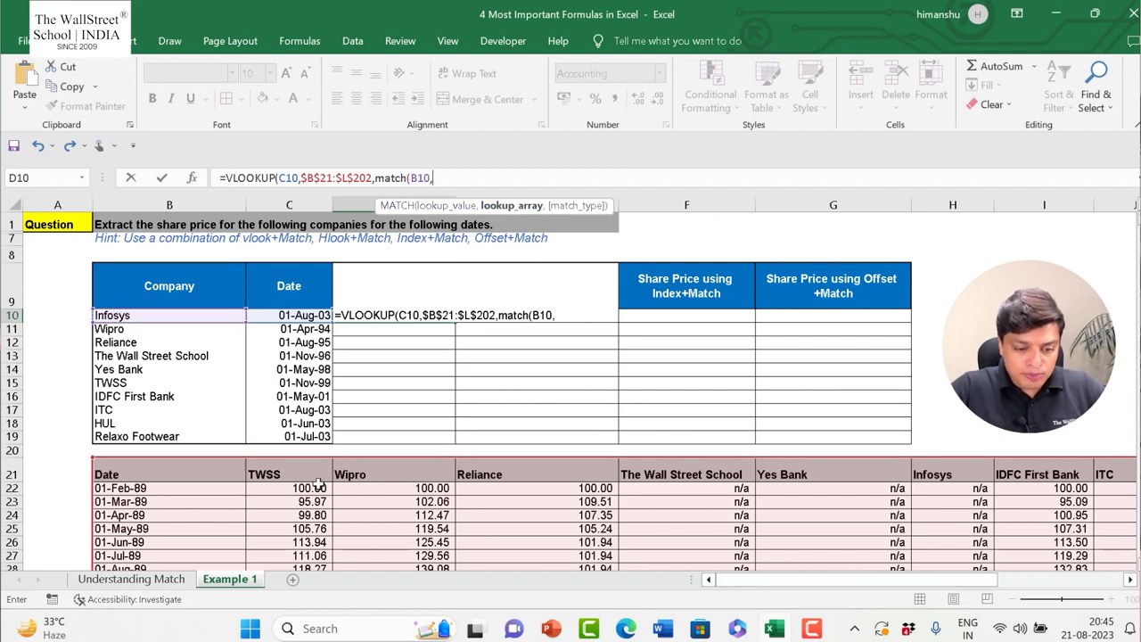
{"action": "left_click", "coordinate": [170, 472]}
{"action": "key", "text": "ctrl+shift+Right"}
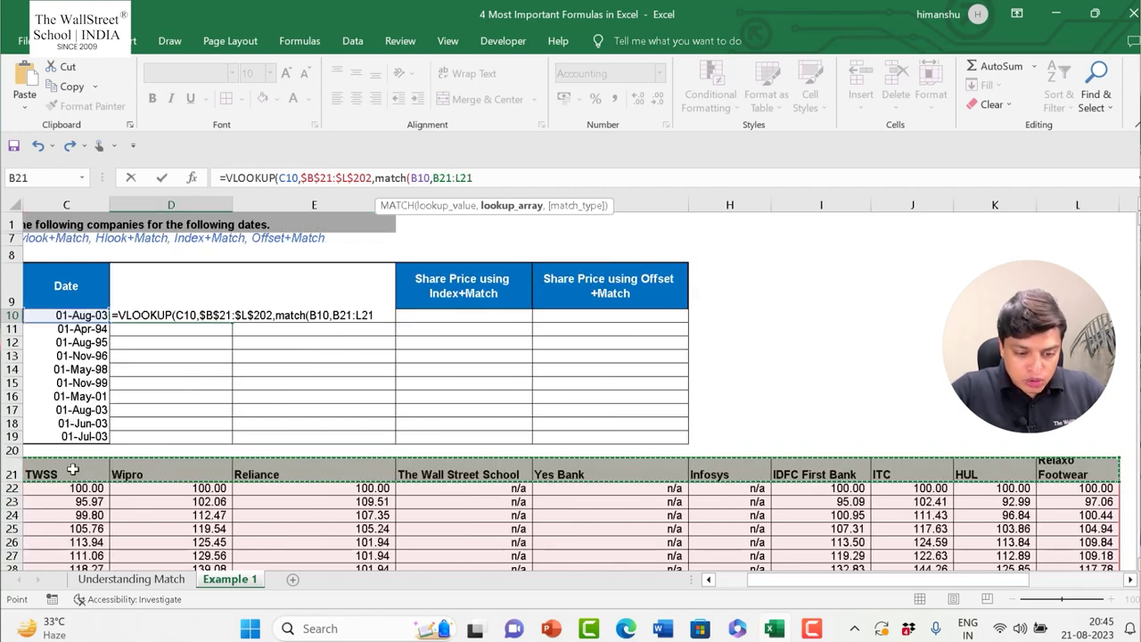
{"action": "key", "text": "F4"}
{"action": "type", "text": ",0)"}
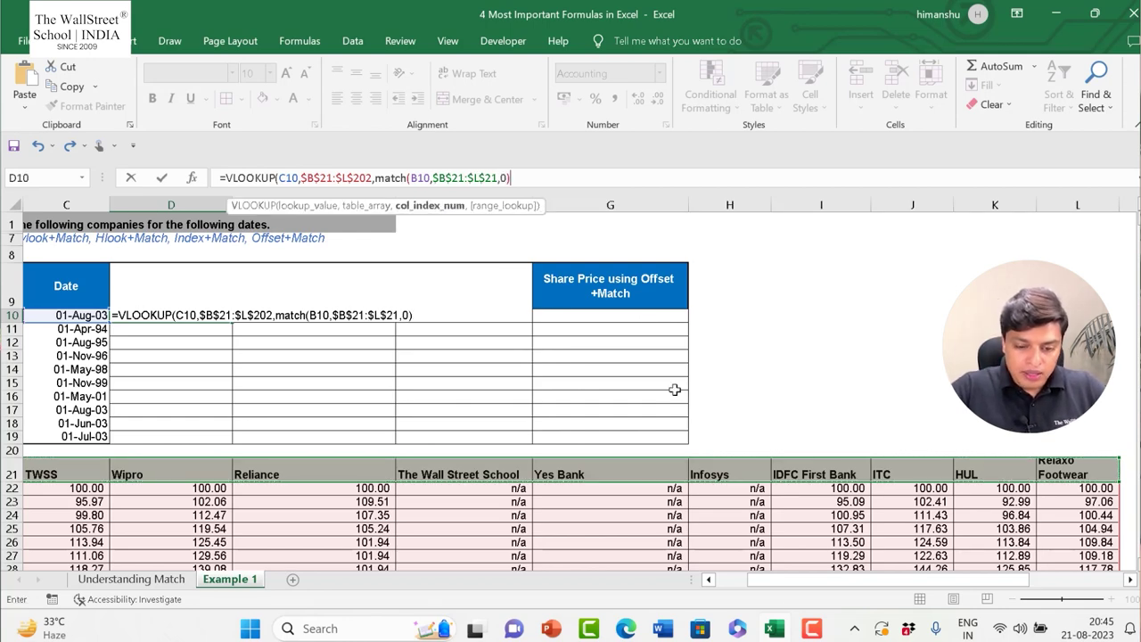
Complete the VLOOKUP in D10 with 0 as the range lookup for an exact match
{"action": "scroll", "coordinate": [856, 584], "scroll_direction": "left", "scroll_amount": 2}
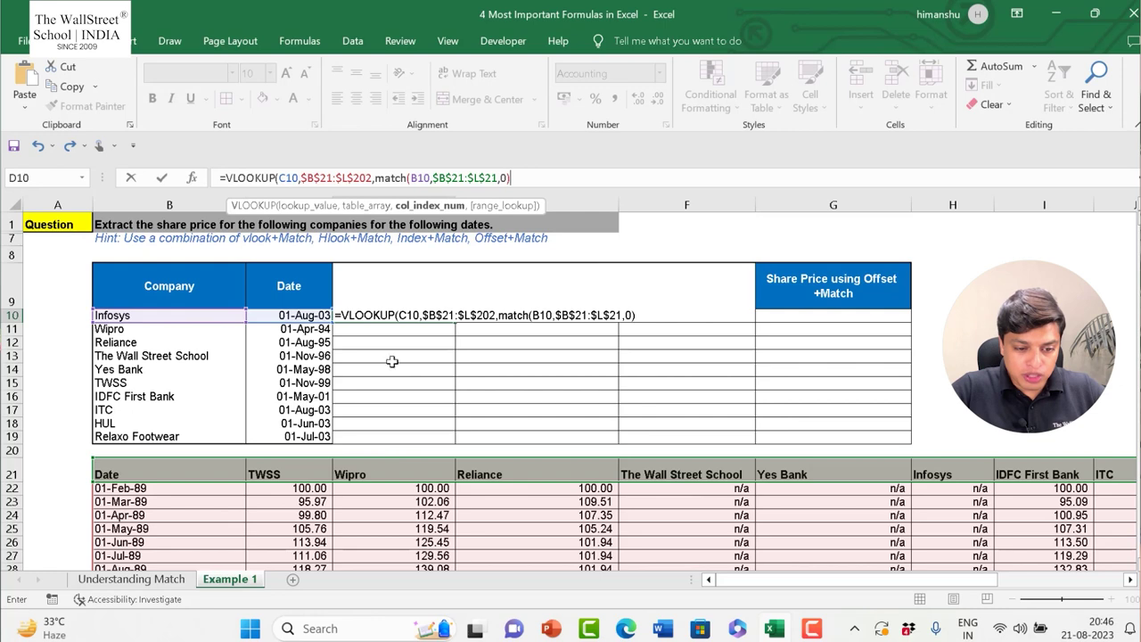
{"action": "type", "text": ","}
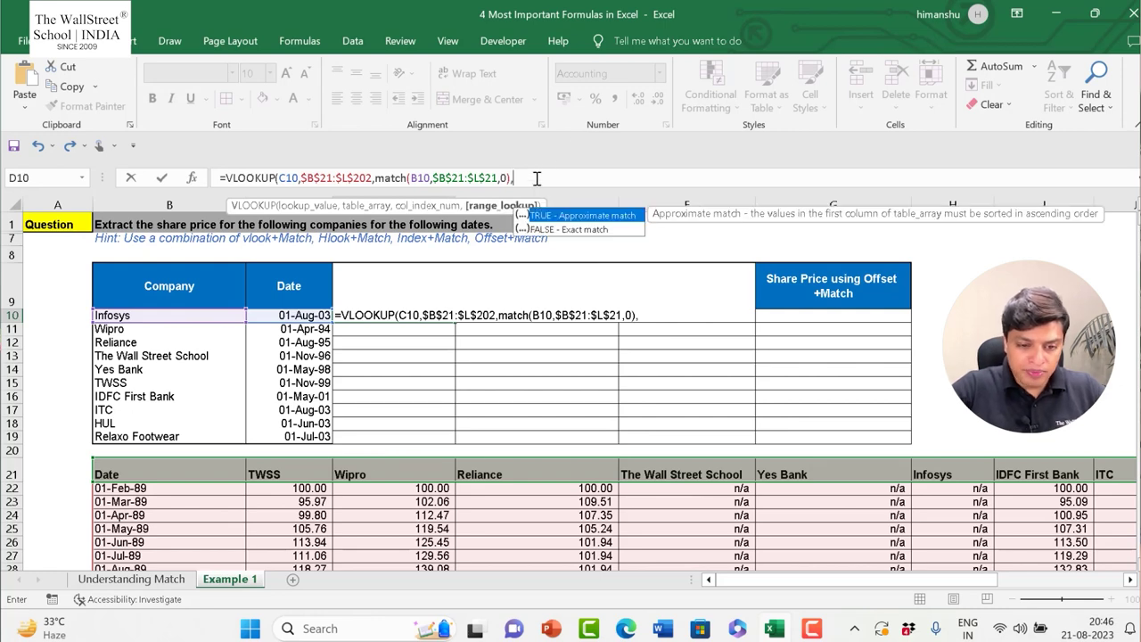
{"action": "type", "text": "0)"}
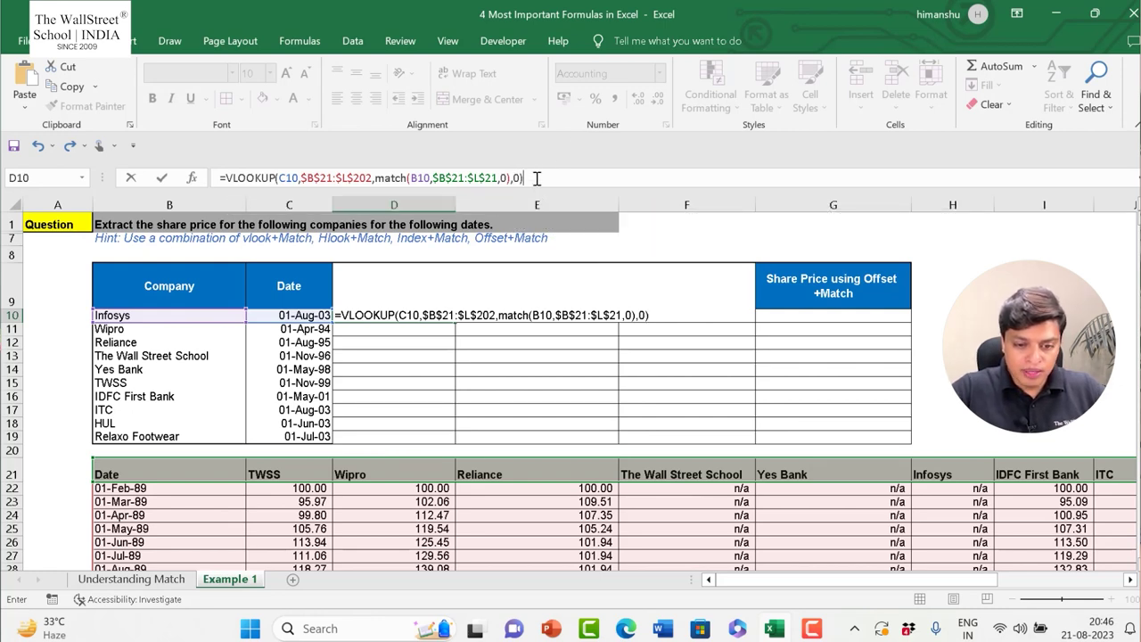
{"action": "key", "text": "Return"}
{"action": "key", "text": "Up"}
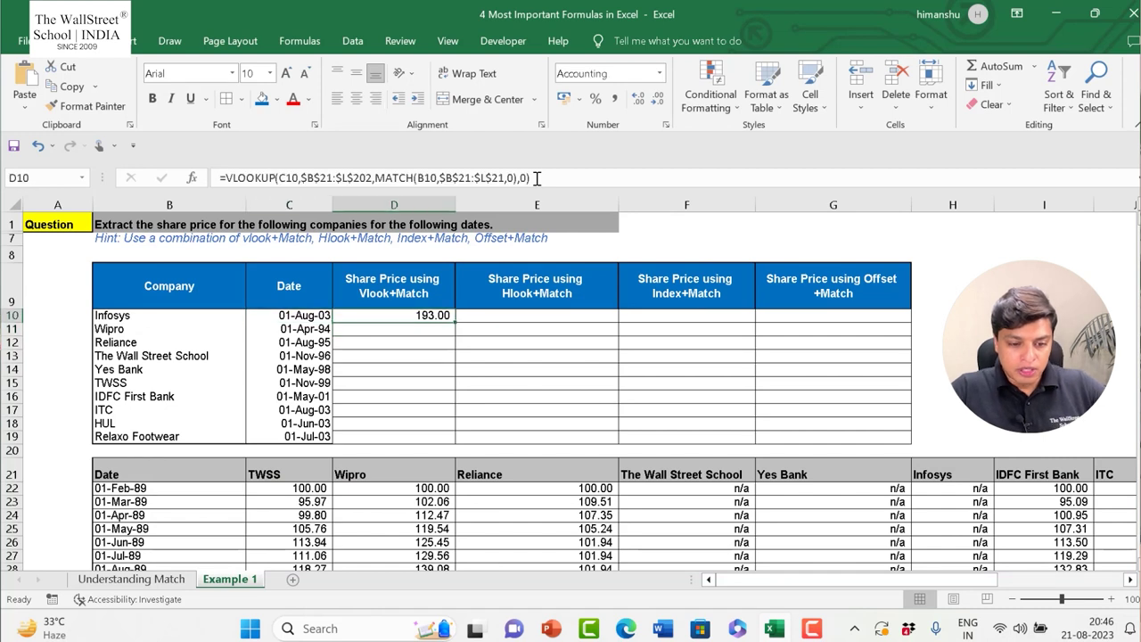
Copy the VLOOKUP and MATCH formula from D10 down through D19 for all companies
{"action": "key", "text": "ctrl+c"}
{"action": "key", "text": "shift+Down"}
{"action": "key", "text": "shift+Down"}
{"action": "key", "text": "shift+Down"}
{"action": "key", "text": "shift+Down"}
{"action": "key", "text": "shift+Down"}
{"action": "key", "text": "shift+Down"}
{"action": "key", "text": "shift+Down"}
{"action": "key", "text": "shift+Down"}
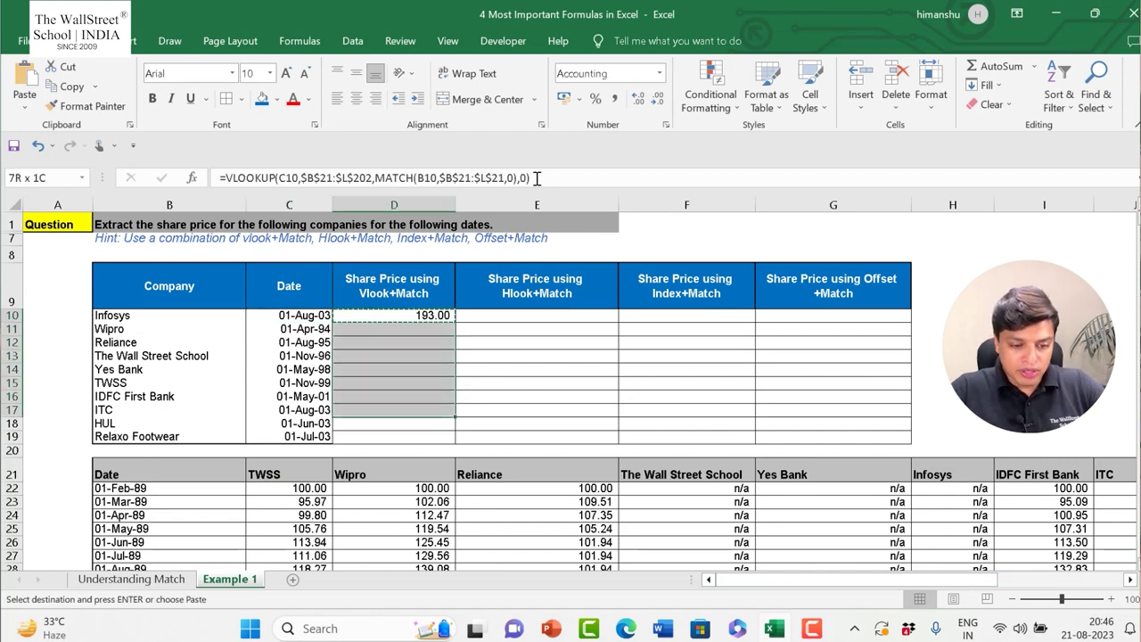
{"action": "key", "text": "shift+Down"}
{"action": "key", "text": "ctrl+v"}
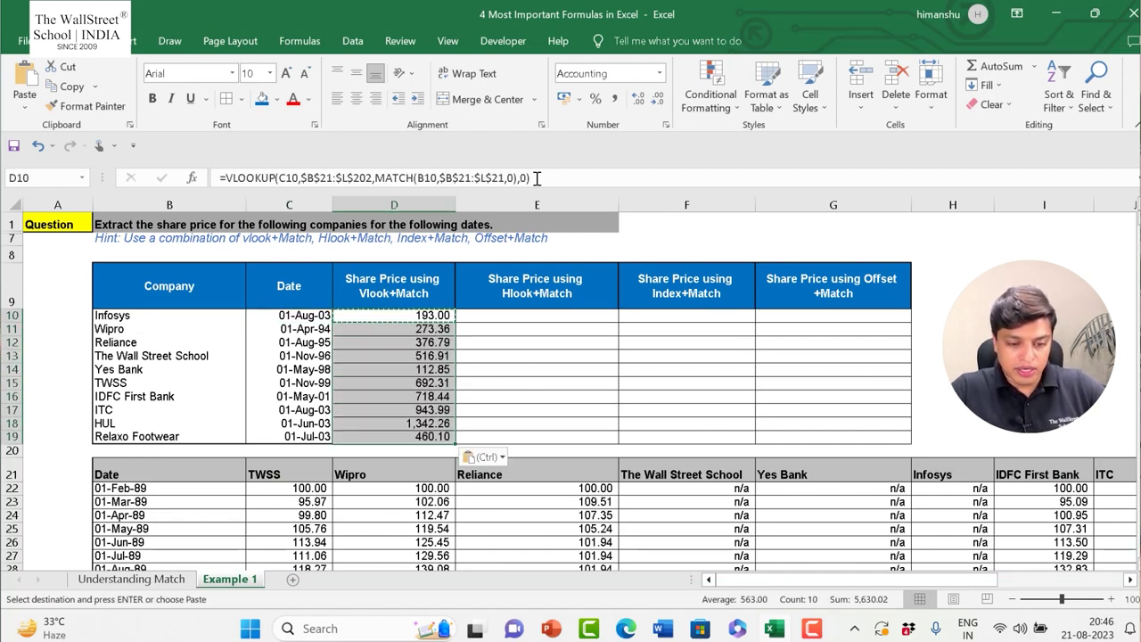
Review the share prices in D10:D19 against their companies, dates and column headers
{"action": "key", "text": "Down"}
{"action": "key", "text": "Up"}
{"action": "key", "text": "Left"}
{"action": "key", "text": "Left"}
{"action": "key", "text": "Down"}
{"action": "key", "text": "Down"}
{"action": "key", "text": "Down"}
{"action": "key", "text": "Right"}
{"action": "key", "text": "Right"}
{"action": "key", "text": "Right"}
{"action": "key", "text": "Left"}
{"action": "key", "text": "Left"}
{"action": "key", "text": "Right"}
{"action": "key", "text": "Right"}
{"action": "key", "text": "Left"}
{"action": "key", "text": "Up"}
{"action": "key", "text": "Up"}
{"action": "key", "text": "Up"}
{"action": "key", "text": "Up"}
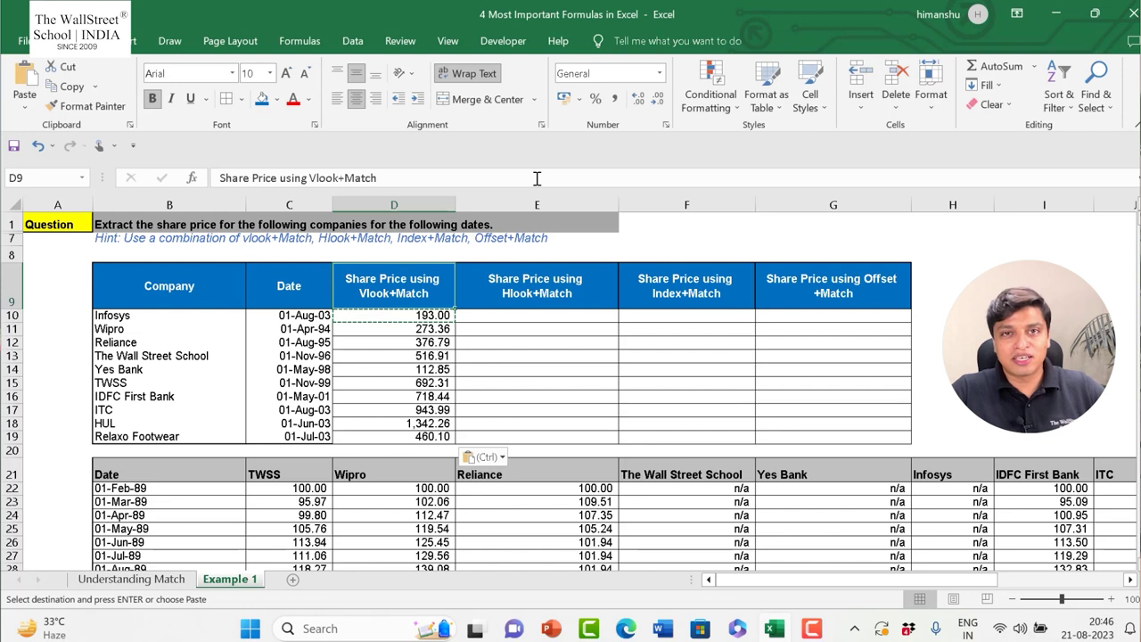
{"action": "key", "text": "Down"}
{"action": "key", "text": "Down"}
{"action": "key", "text": "Up"}
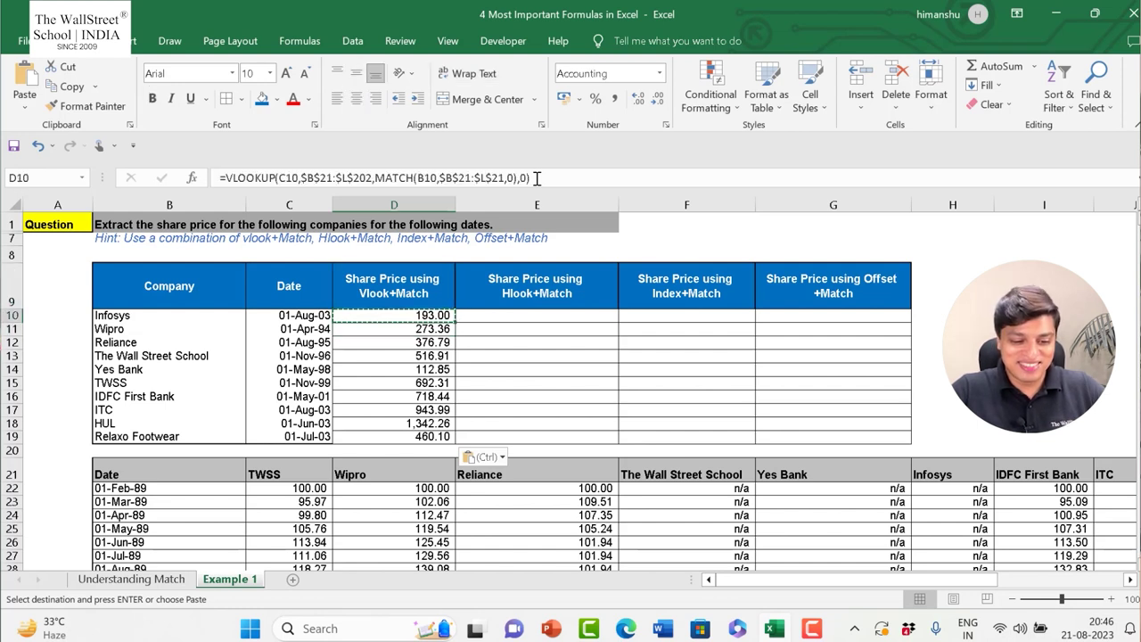
{"action": "key", "text": "shift+Down"}
{"action": "key", "text": "shift+Down"}
{"action": "key", "text": "shift+Down"}
{"action": "key", "text": "shift+Down"}
{"action": "key", "text": "shift+Down"}
{"action": "key", "text": "shift+Down"}
{"action": "key", "text": "shift+Down"}
{"action": "key", "text": "shift+Down"}
{"action": "key", "text": "Up"}
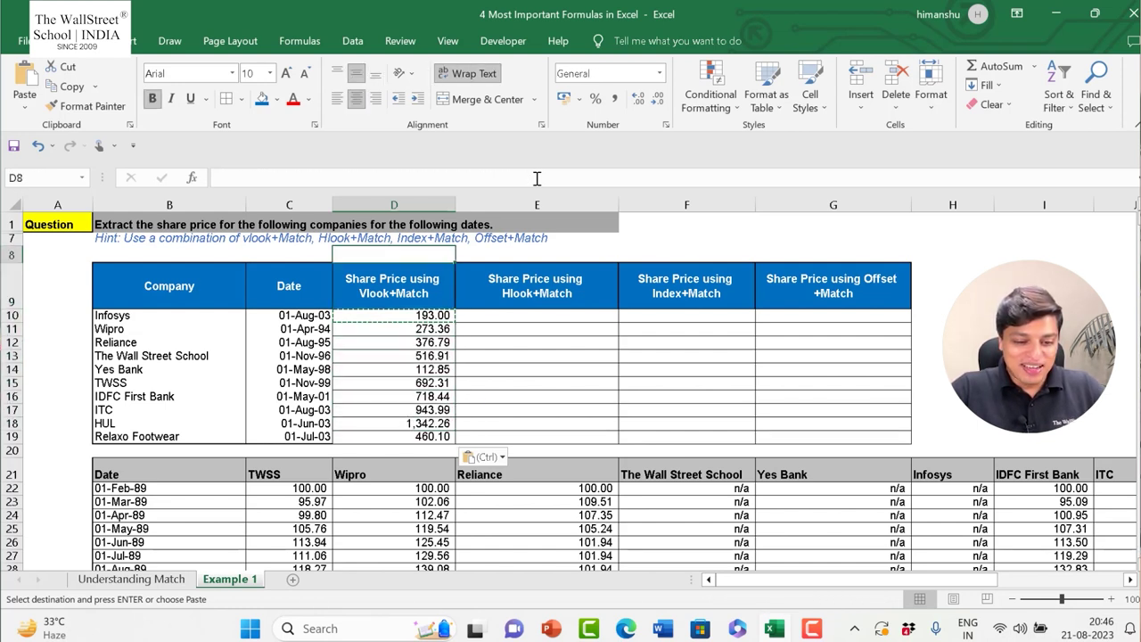
{"action": "key", "text": "Right"}
{"action": "key", "text": "Right"}
{"action": "key", "text": "Left"}
{"action": "key", "text": "Left"}
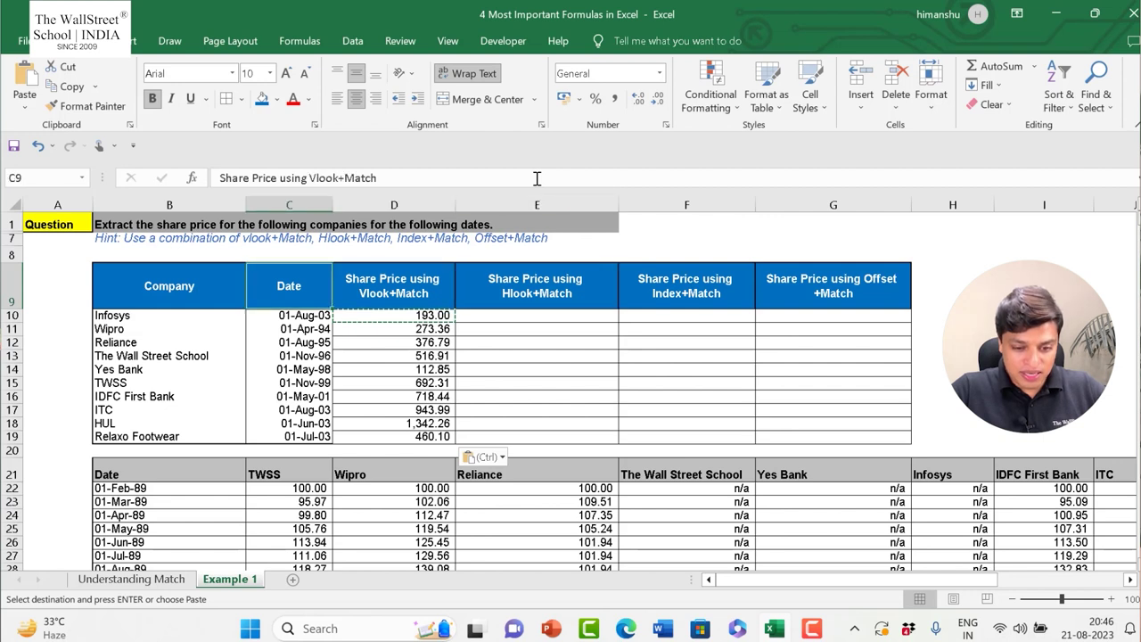
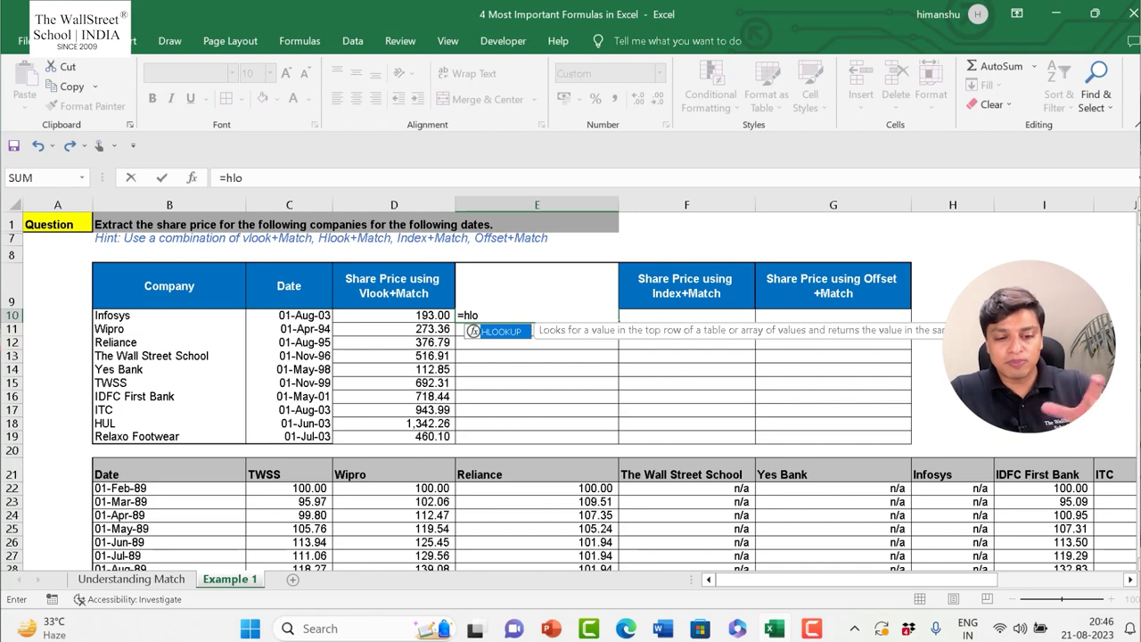
Start an HLOOKUP in E10 with B10 as the lookup value and $B$21:$L$202 as the table array
{"action": "key", "text": "Tab"}
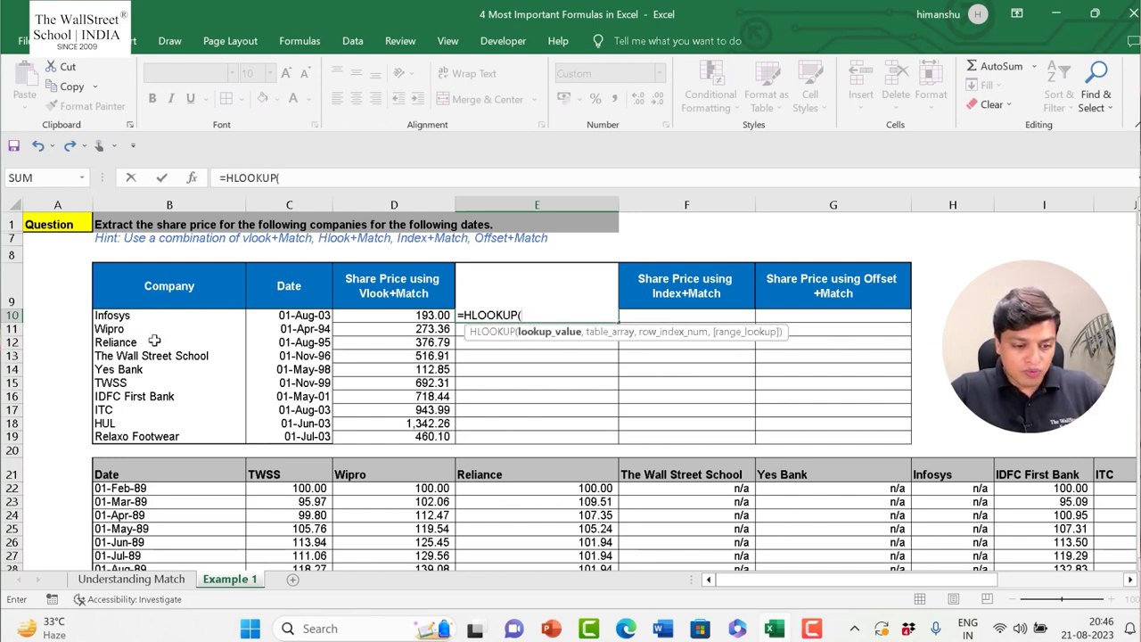
{"action": "left_click", "coordinate": [132, 318]}
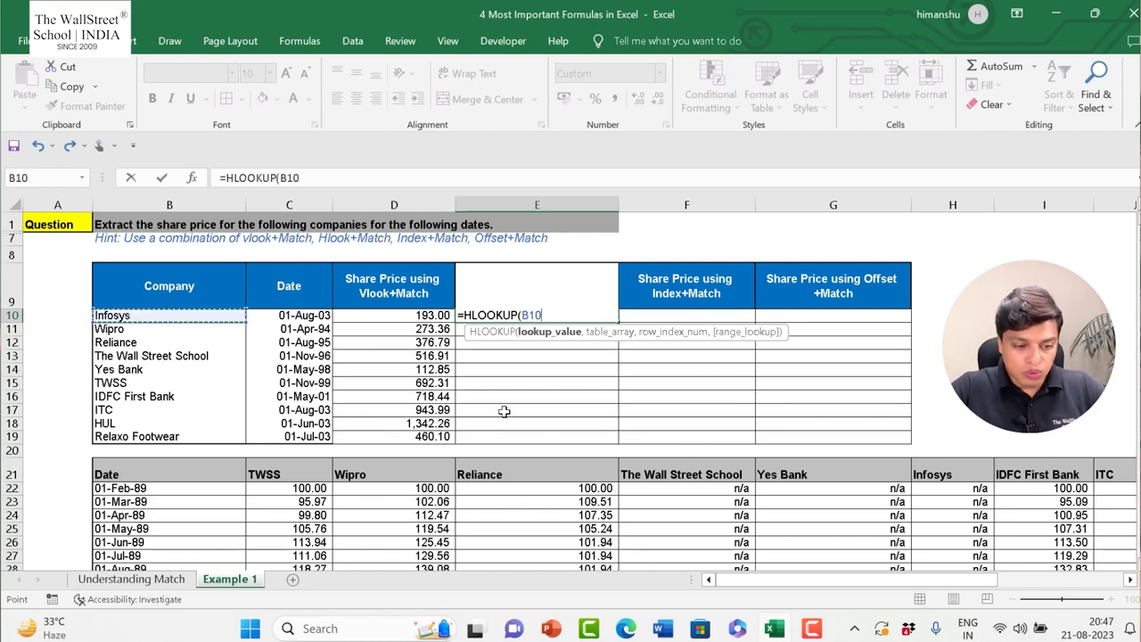
{"action": "type", "text": ","}
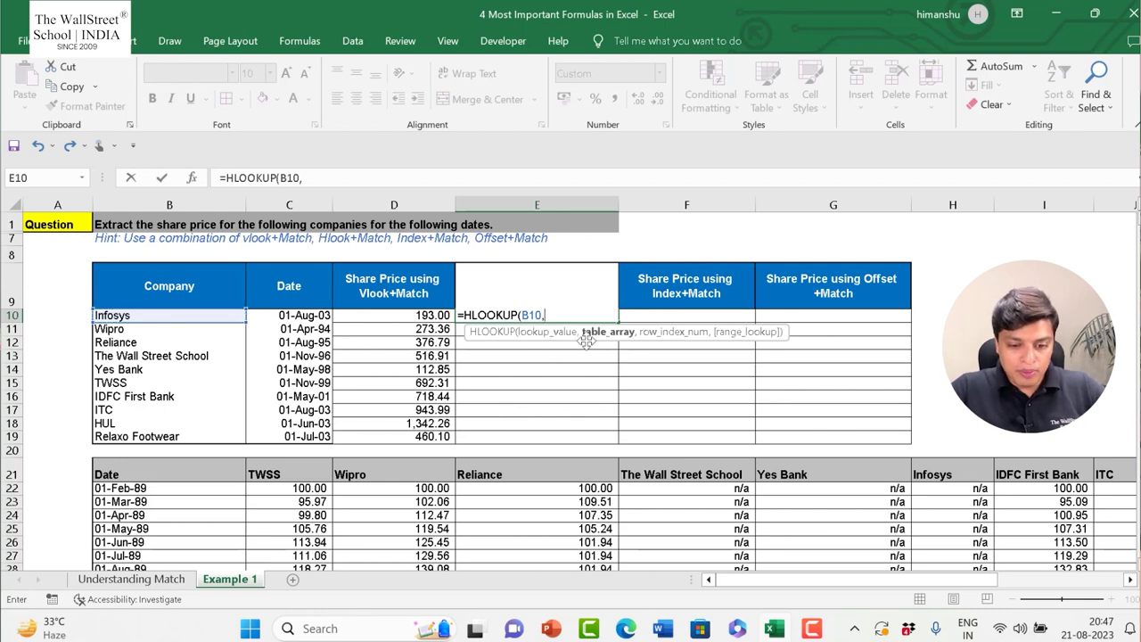
{"action": "left_click", "coordinate": [182, 468]}
{"action": "key", "text": "ctrl+shift+Right"}
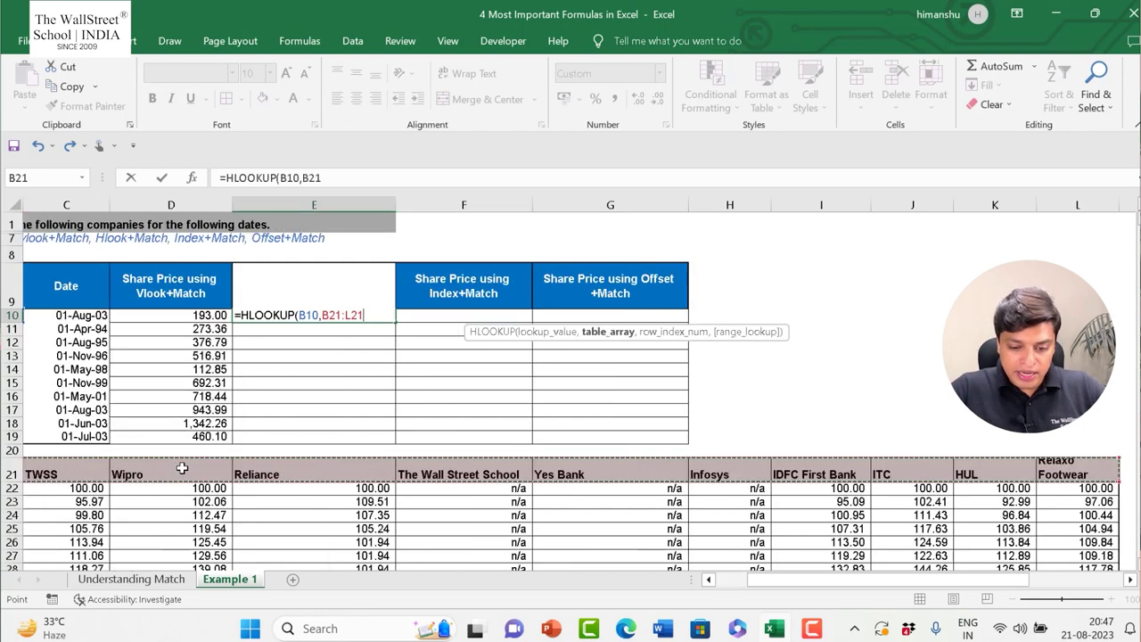
{"action": "key", "text": "ctrl+shift+Down"}
{"action": "key", "text": "F4"}
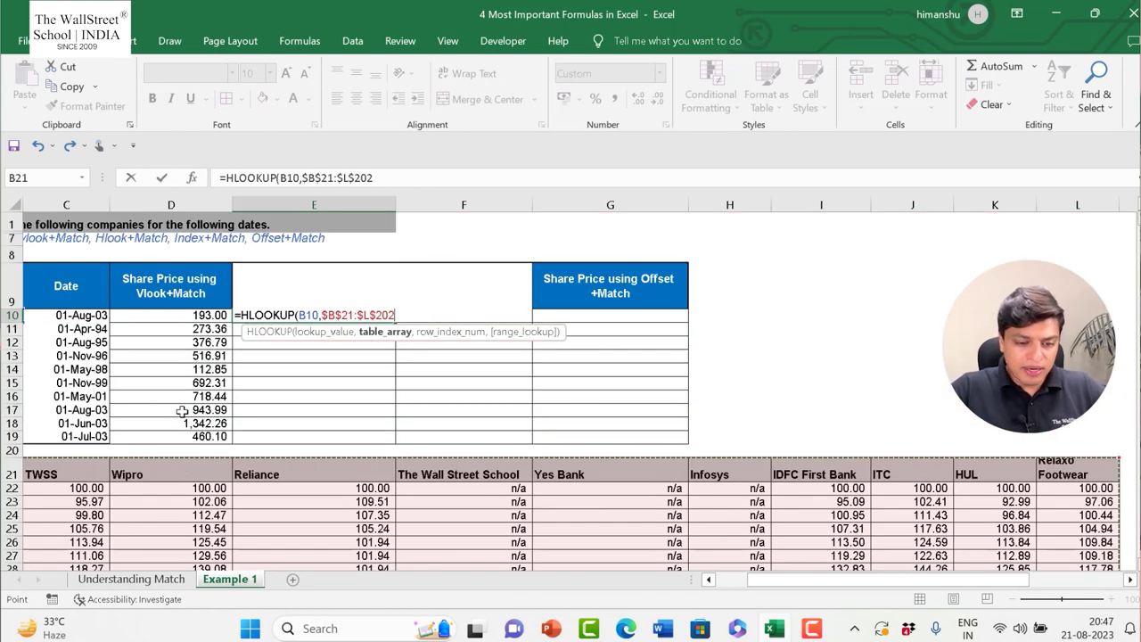
{"action": "type", "text": ","}
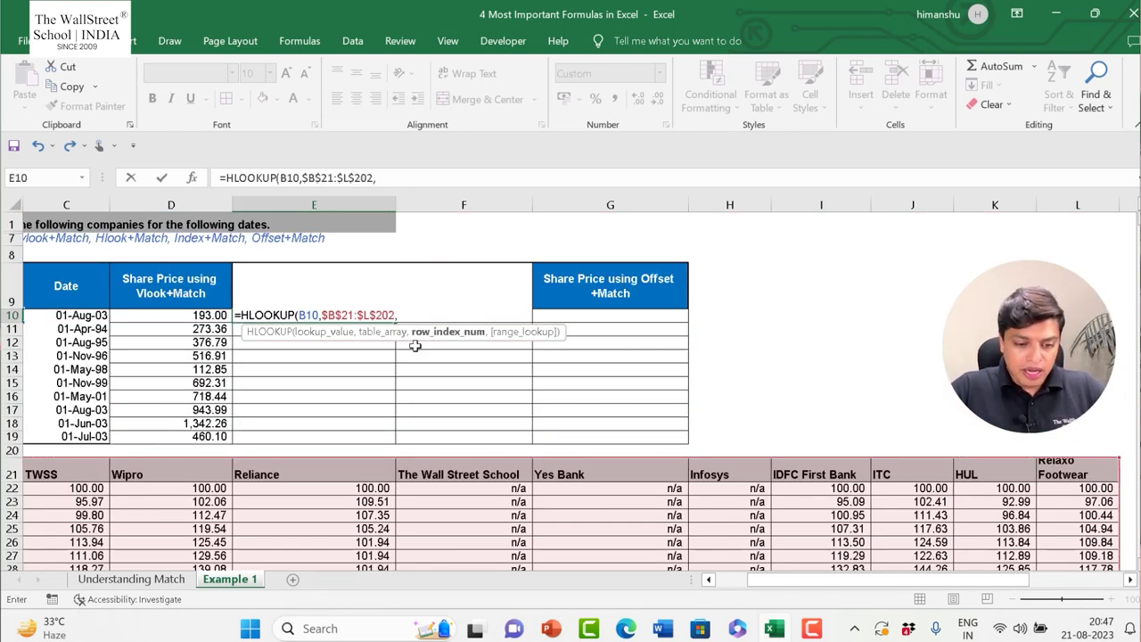
Add MATCH(C10,$B$21:$B$202,0) as the row index number of the HLOOKUP in E10
{"action": "left_click", "coordinate": [733, 579]}
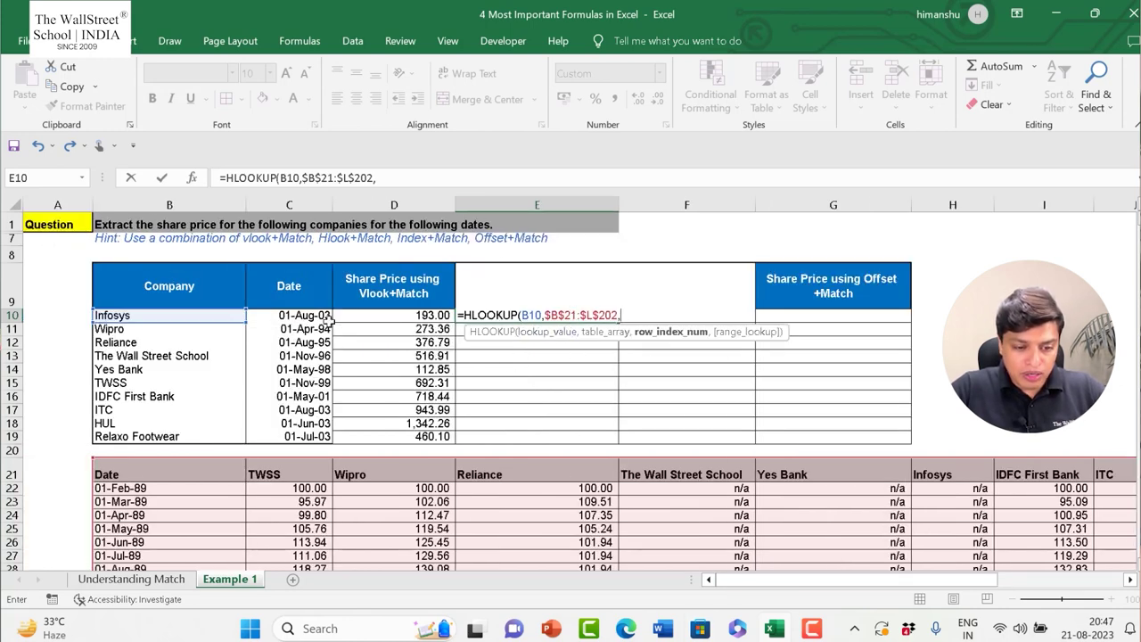
{"action": "left_click", "coordinate": [398, 175]}
{"action": "type", "text": "match"}
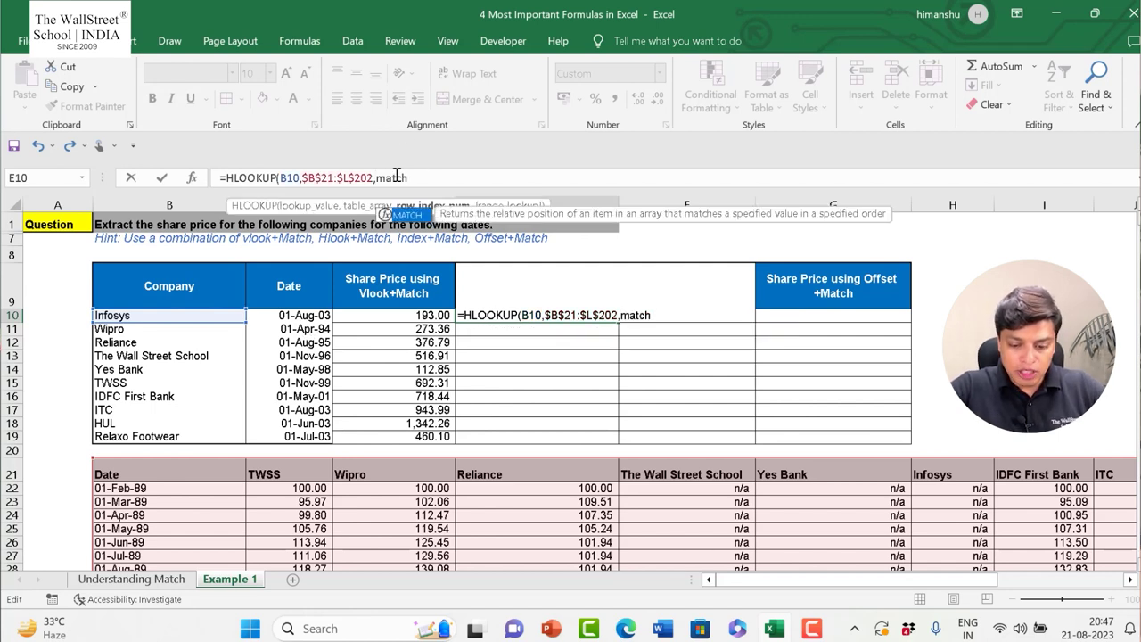
{"action": "type", "text": "("}
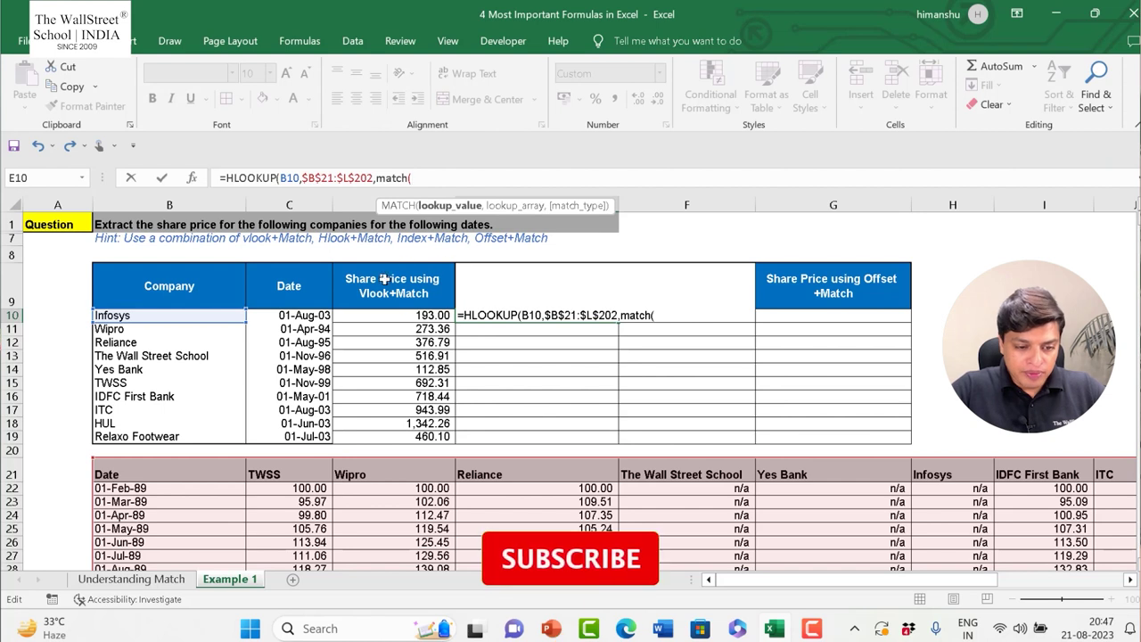
{"action": "left_click", "coordinate": [326, 318]}
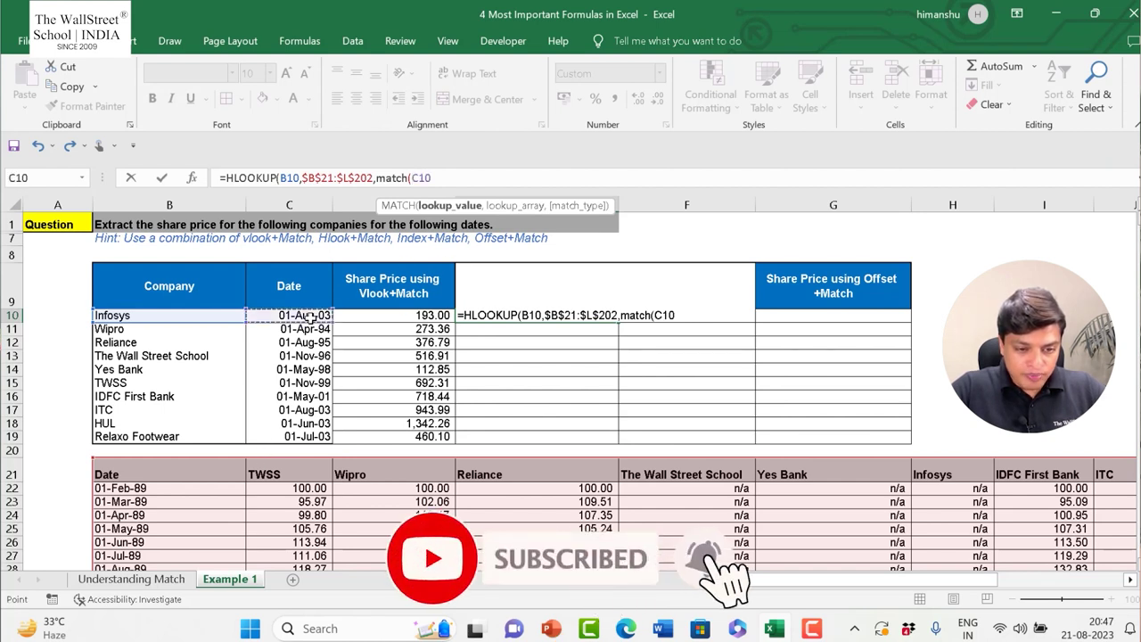
{"action": "type", "text": ","}
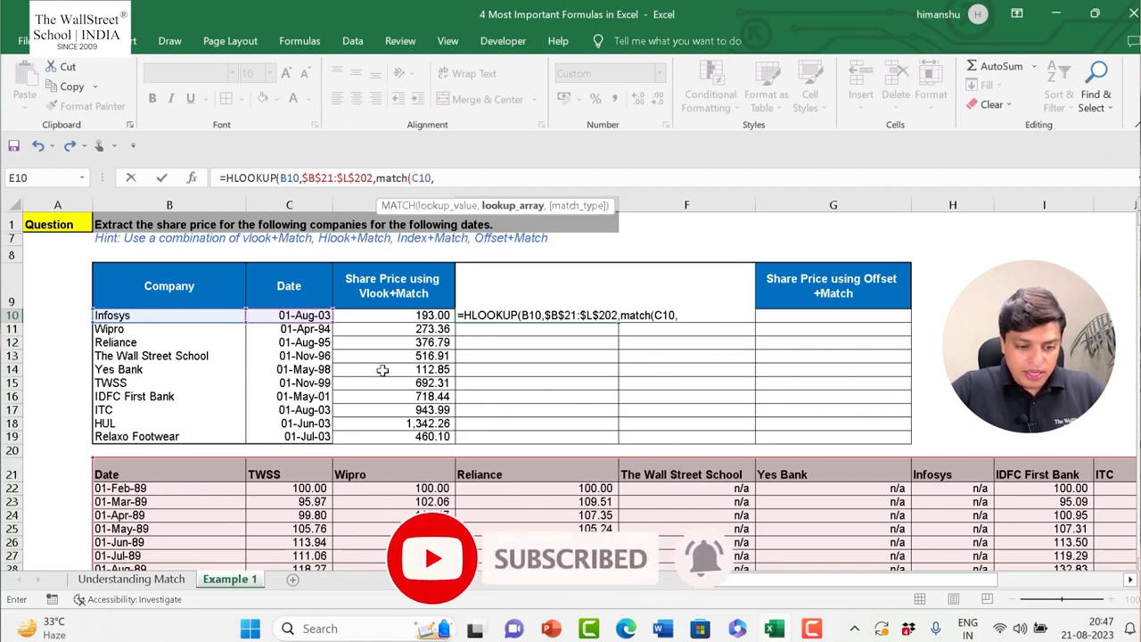
{"action": "left_click", "coordinate": [158, 473]}
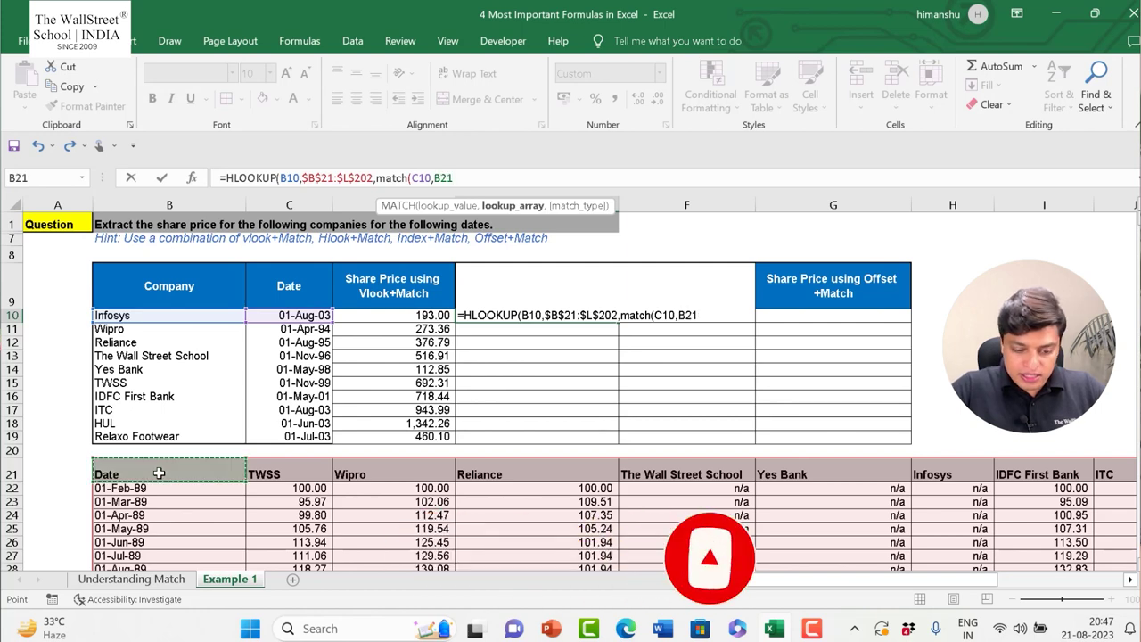
{"action": "key", "text": "ctrl+shift+Down"}
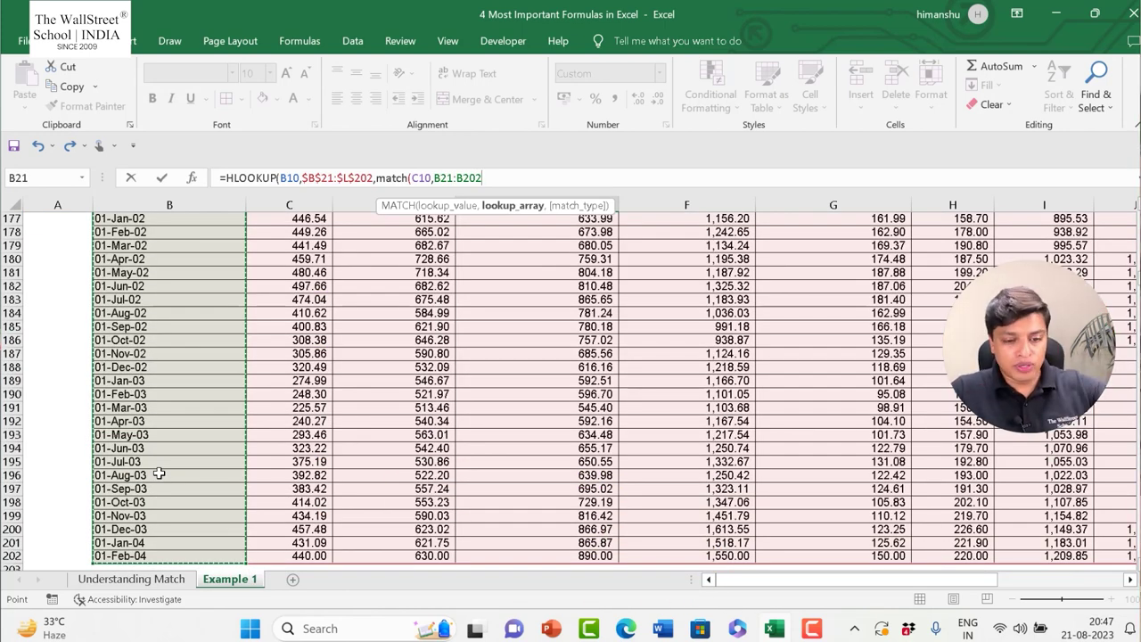
{"action": "key", "text": "F4"}
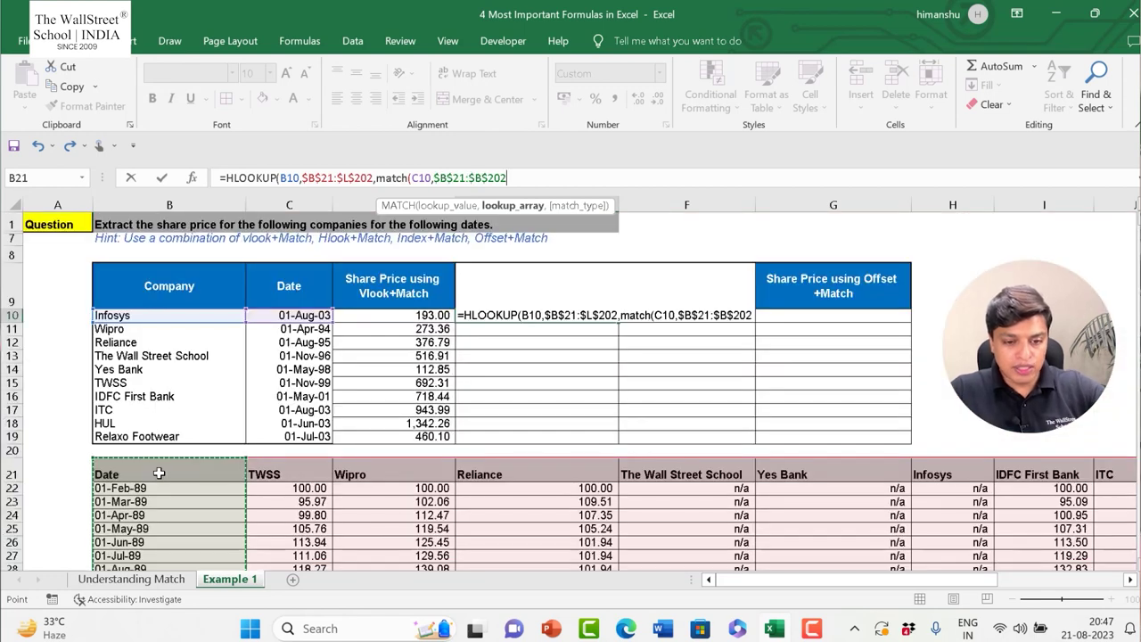
{"action": "type", "text": ",0"}
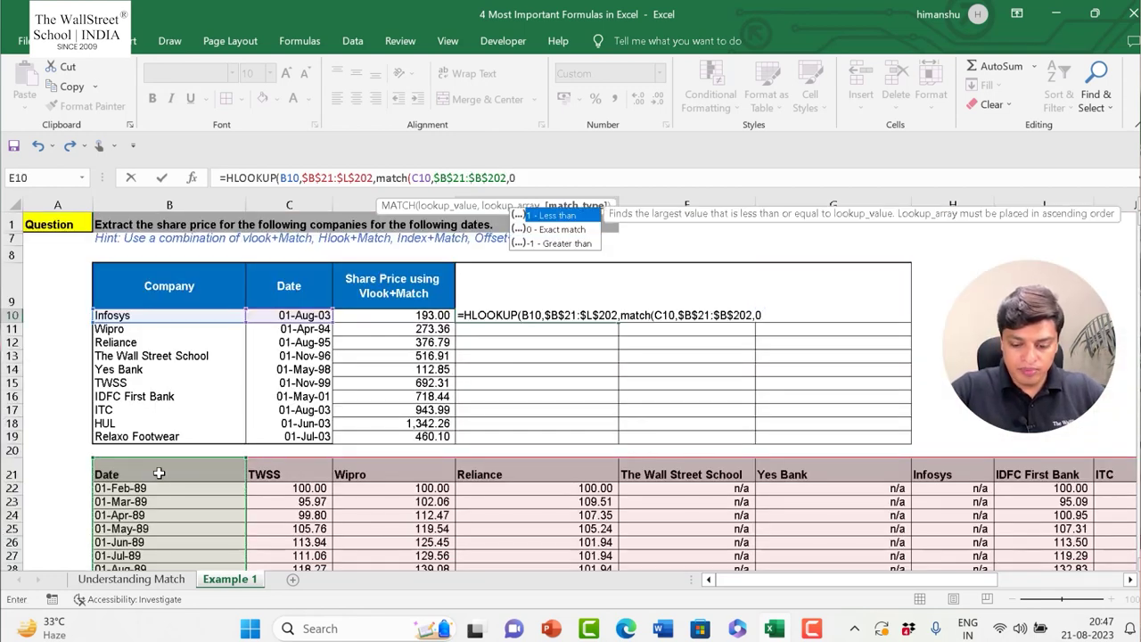
{"action": "type", "text": ")"}
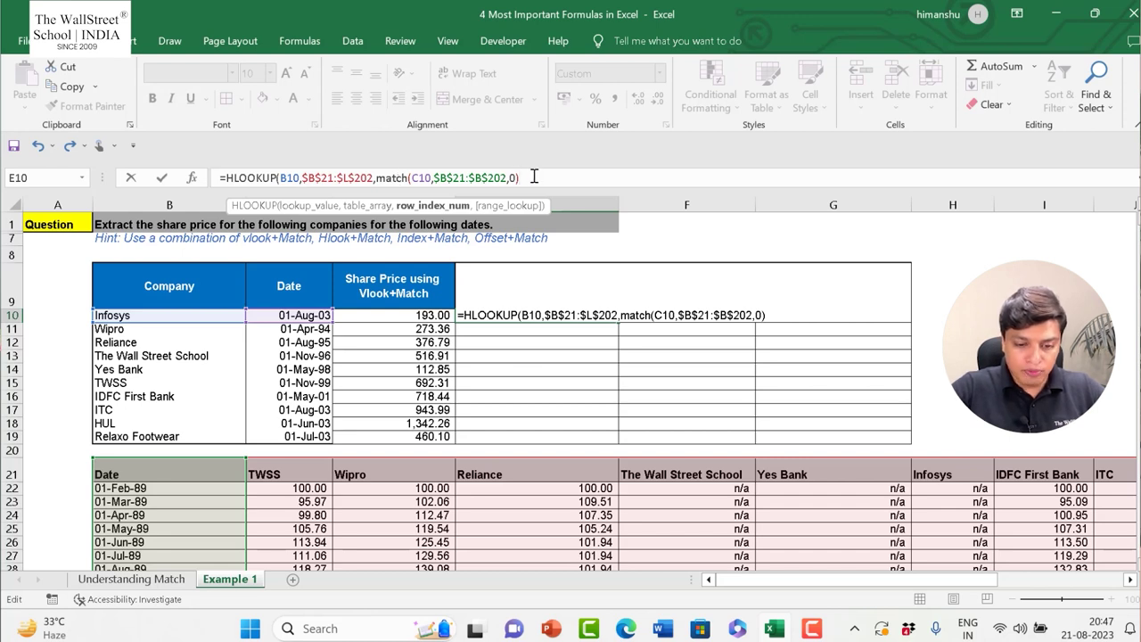
Complete the HLOOKUP in E10 with 0 as the range lookup for an exact match
{"action": "type", "text": ",0"}
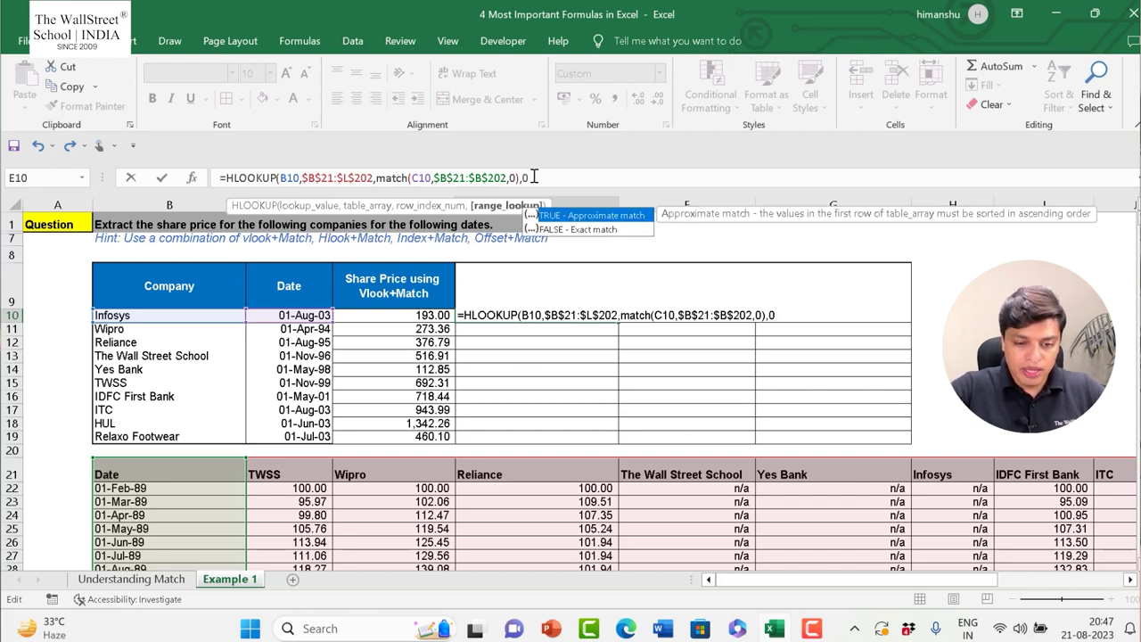
{"action": "type", "text": ")"}
{"action": "key", "text": "Return"}
Copy the HLOOKUP and MATCH formula from E10 down through E19 for all companies
{"action": "key", "text": "Up"}
{"action": "key", "text": "ctrl+c"}
{"action": "key", "text": "shift+Down"}
{"action": "key", "text": "shift+Down"}
{"action": "key", "text": "shift+Down"}
{"action": "key", "text": "shift+Down"}
{"action": "key", "text": "shift+Down"}
{"action": "key", "text": "shift+Down"}
{"action": "key", "text": "shift+Down"}
{"action": "key", "text": "shift+Down"}
{"action": "key", "text": "shift+Down"}
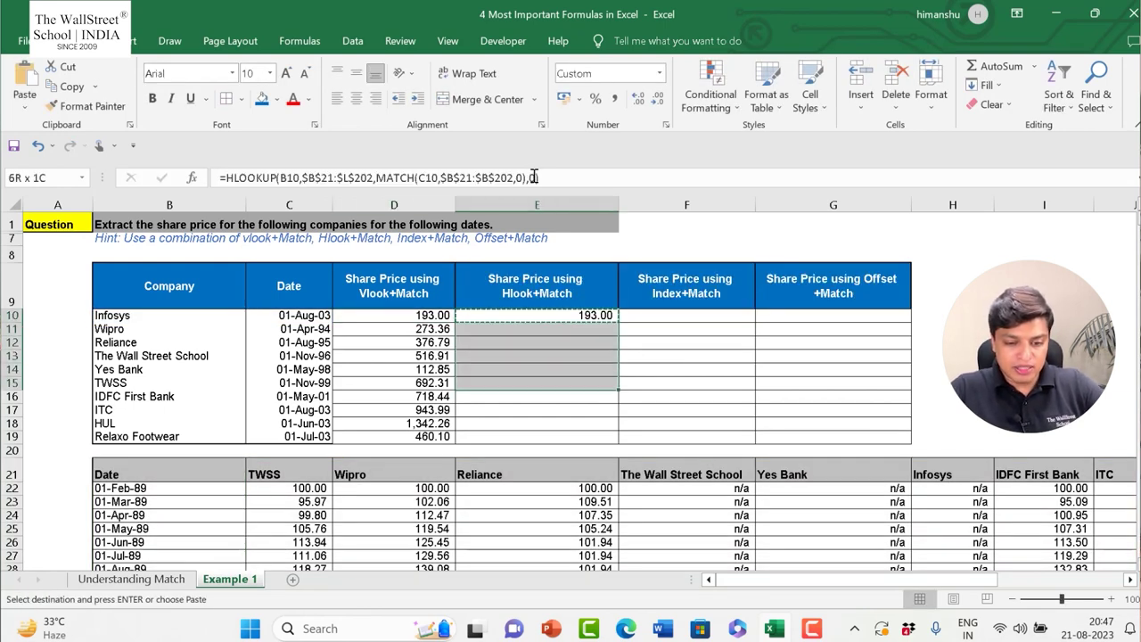
{"action": "key", "text": "ctrl+v"}
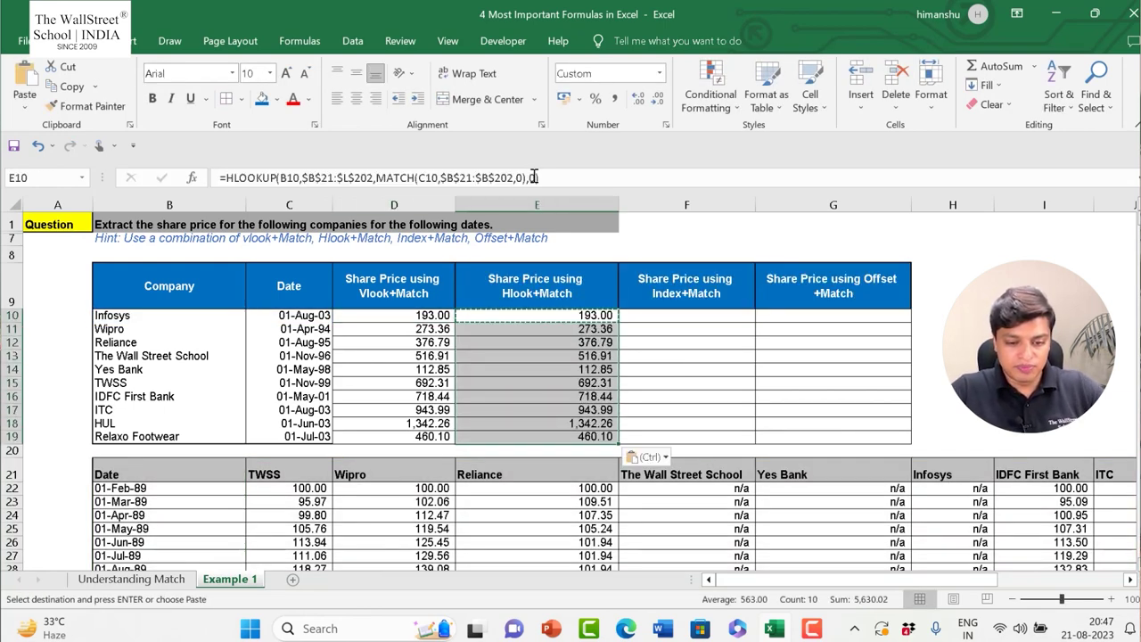
{"action": "key", "text": "Down"}
{"action": "key", "text": "Left"}
{"action": "key", "text": "Right"}
{"action": "key", "text": "Right"}
{"action": "key", "text": "Right"}
{"action": "key", "text": "Up"}
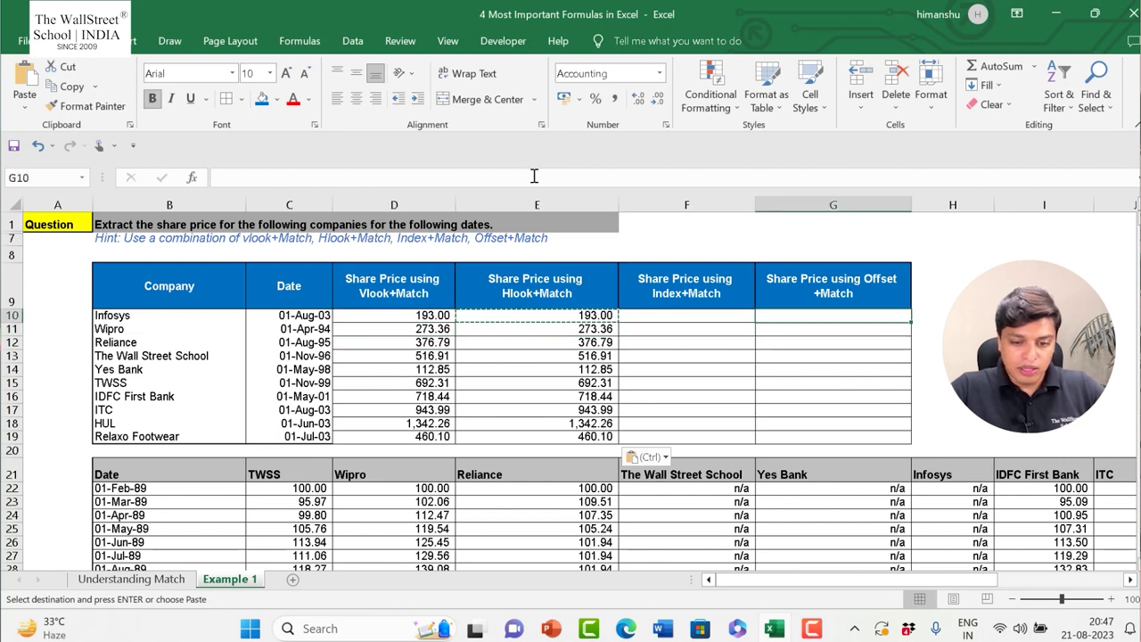
{"action": "key", "text": "Left"}
{"action": "key", "text": "Up"}
{"action": "key", "text": "Right"}
{"action": "key", "text": "Right"}
{"action": "key", "text": "Left"}
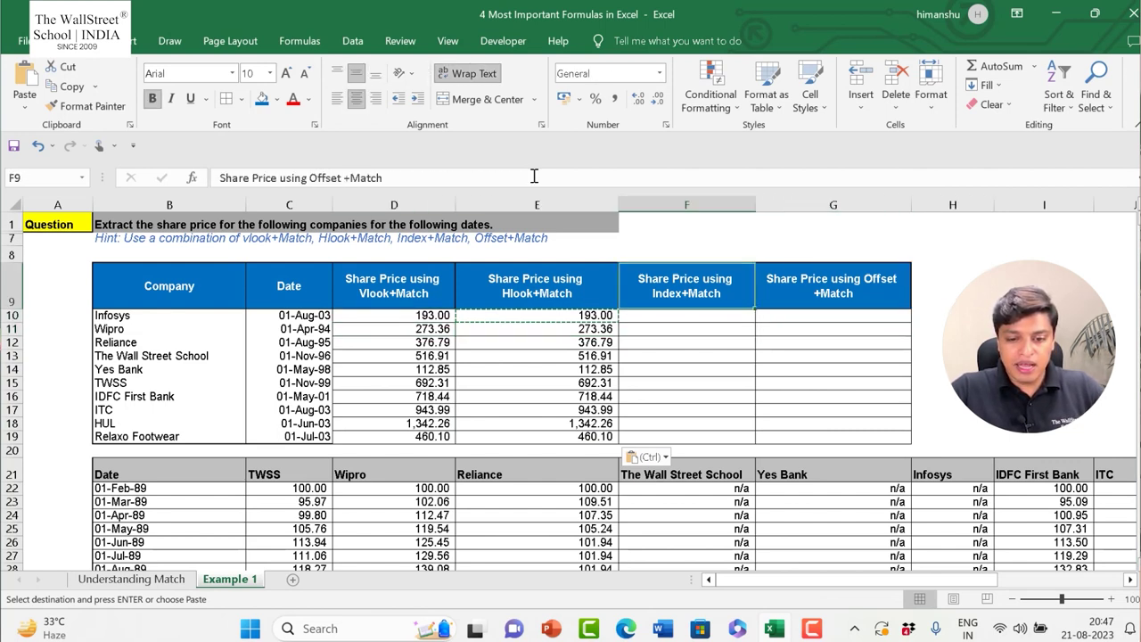
Start an INDEX formula in F10 with the whole price table $B$21:$L$202 as the array
{"action": "key", "text": "Left"}
{"action": "key", "text": "Down"}
{"action": "type", "text": "=inmd"}
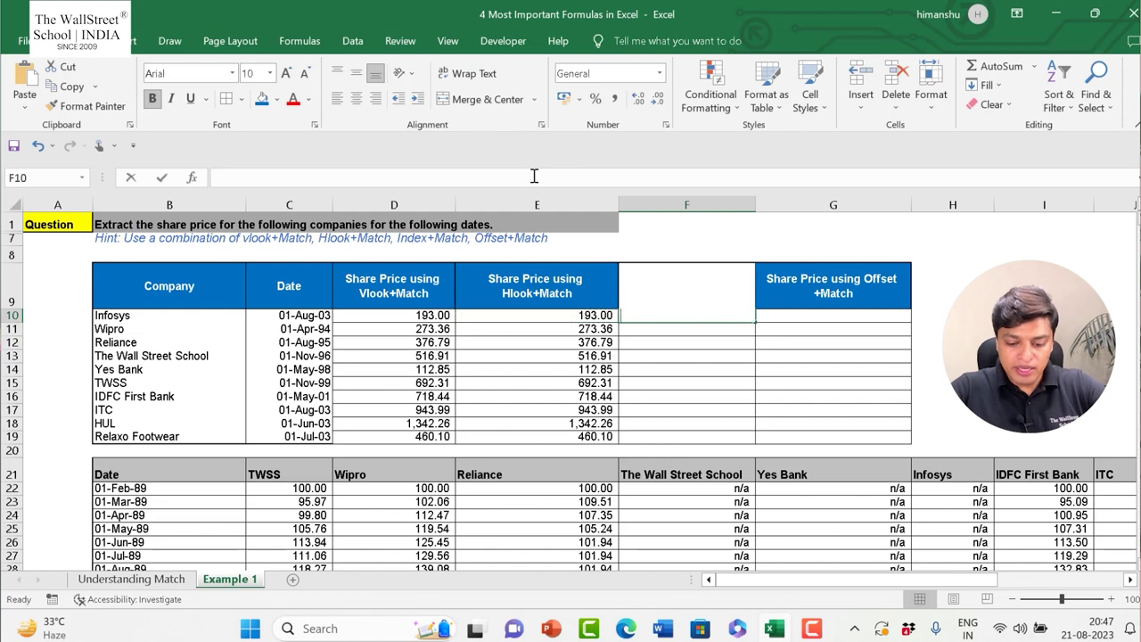
{"action": "key", "text": "BackSpace"}
{"action": "key", "text": "BackSpace"}
{"action": "type", "text": "dex"}
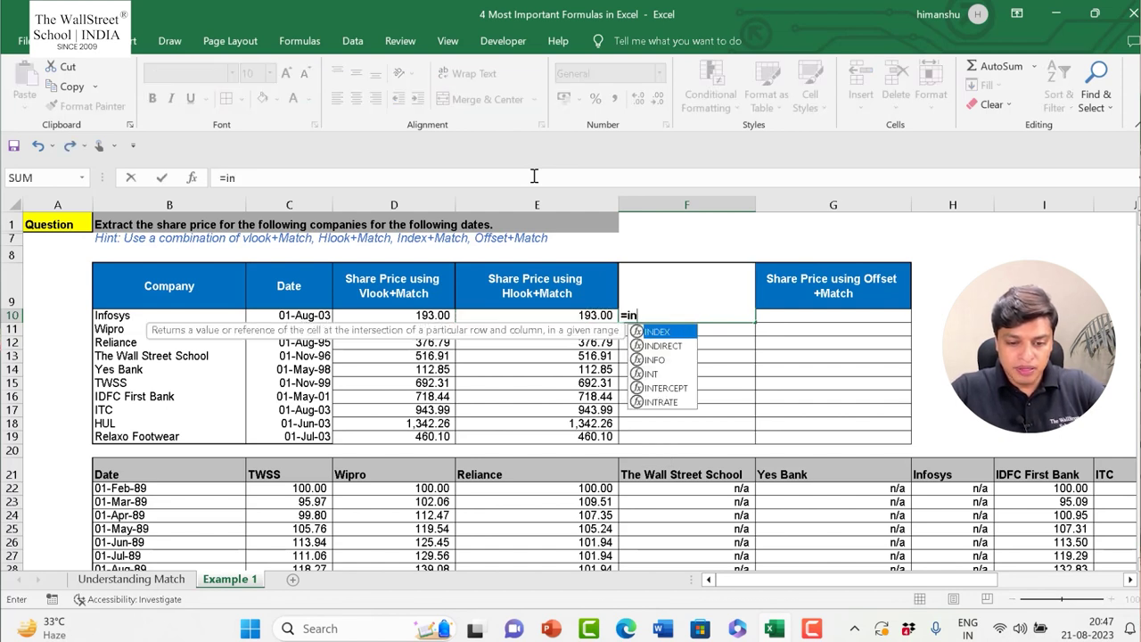
{"action": "type", "text": "("}
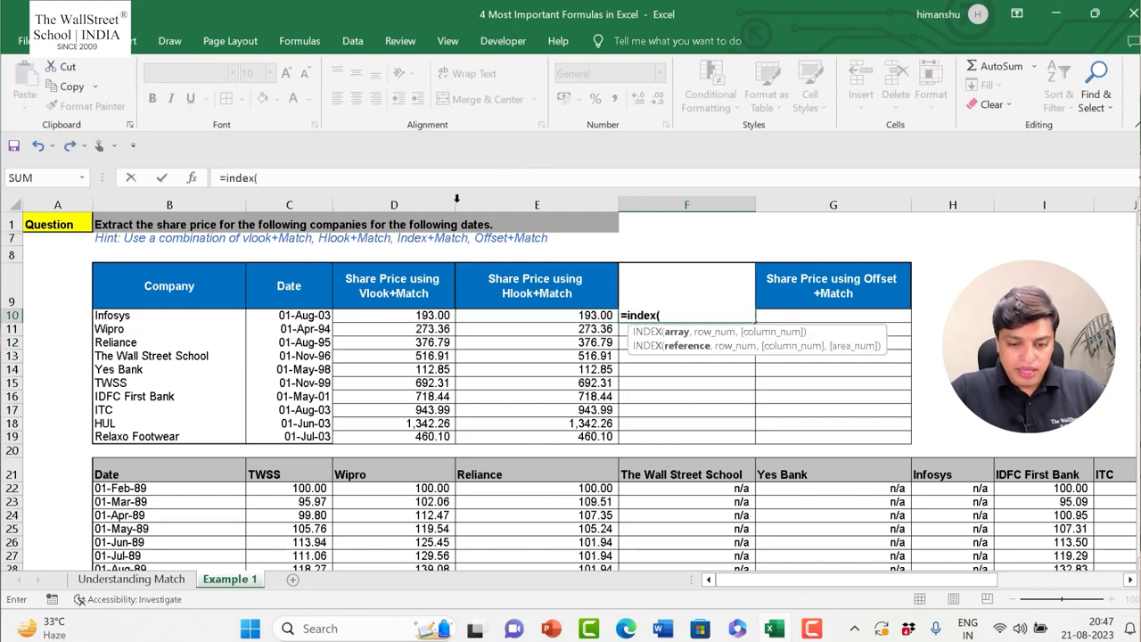
{"action": "key", "text": "BackSpace"}
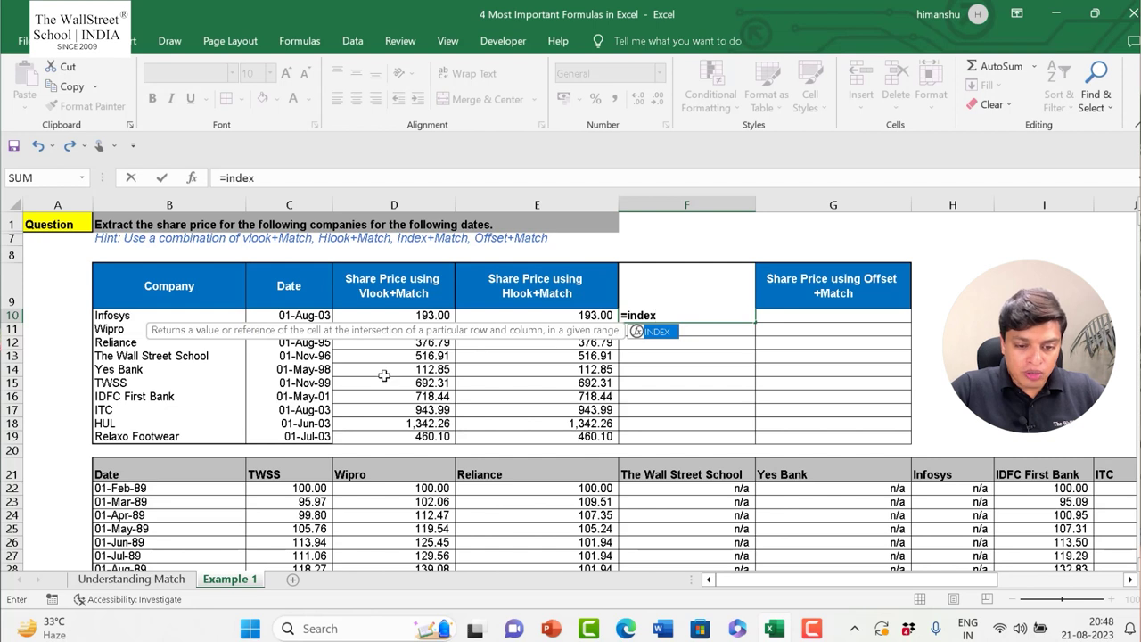
{"action": "type", "text": "("}
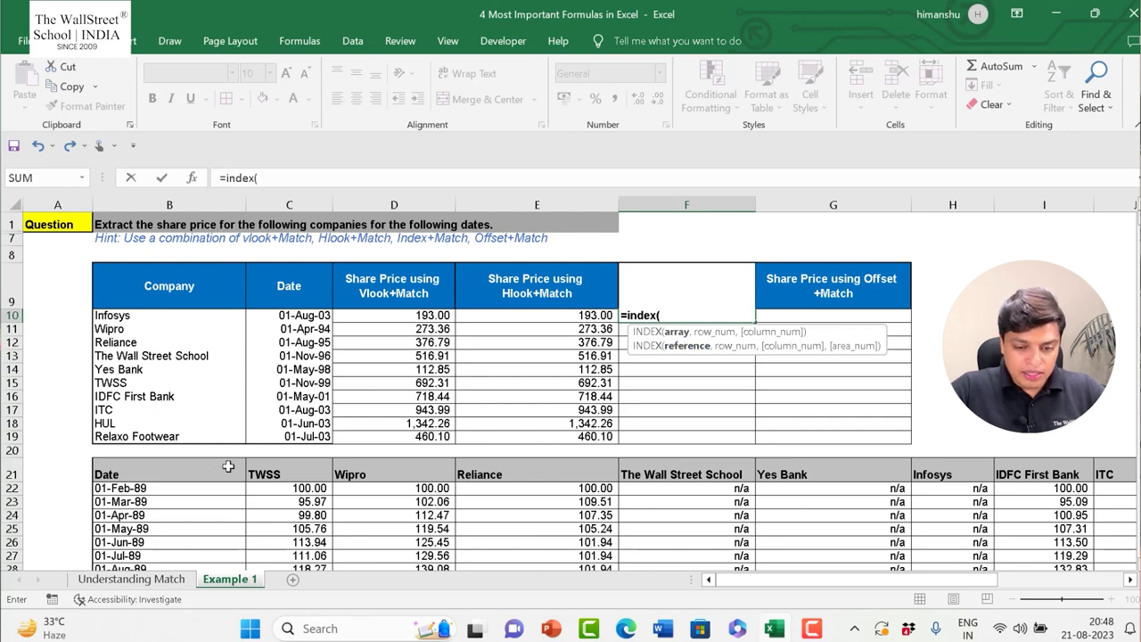
{"action": "left_click", "coordinate": [192, 473]}
{"action": "key", "text": "ctrl+shift+Right"}
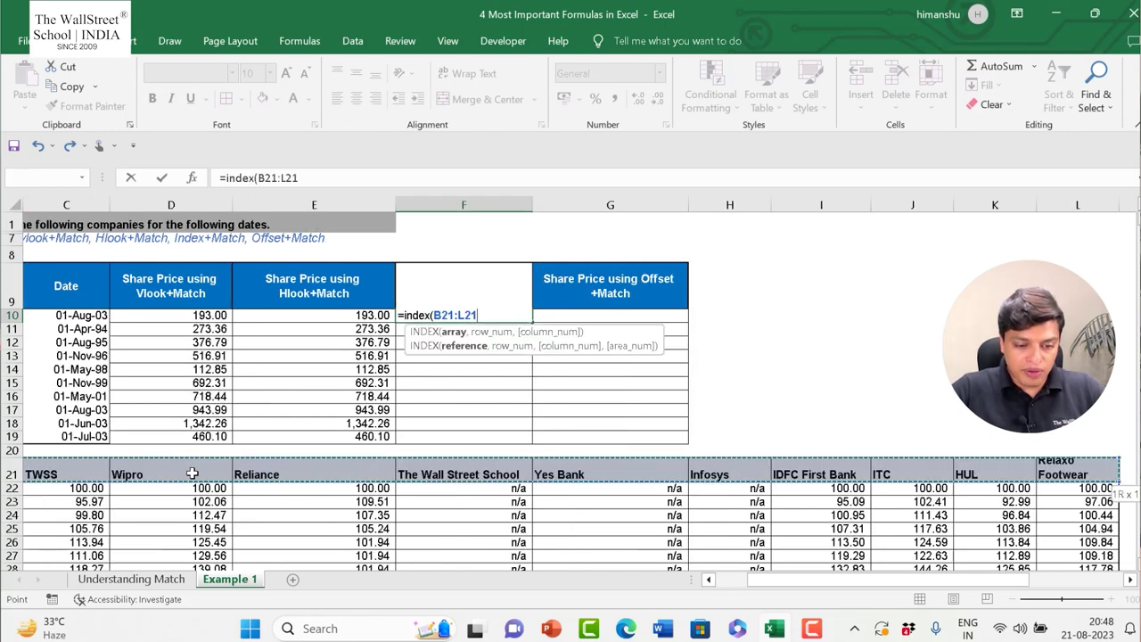
{"action": "key", "text": "ctrl+shift+Down"}
{"action": "key", "text": "ctrl+BackSpace"}
{"action": "key", "text": "F4"}
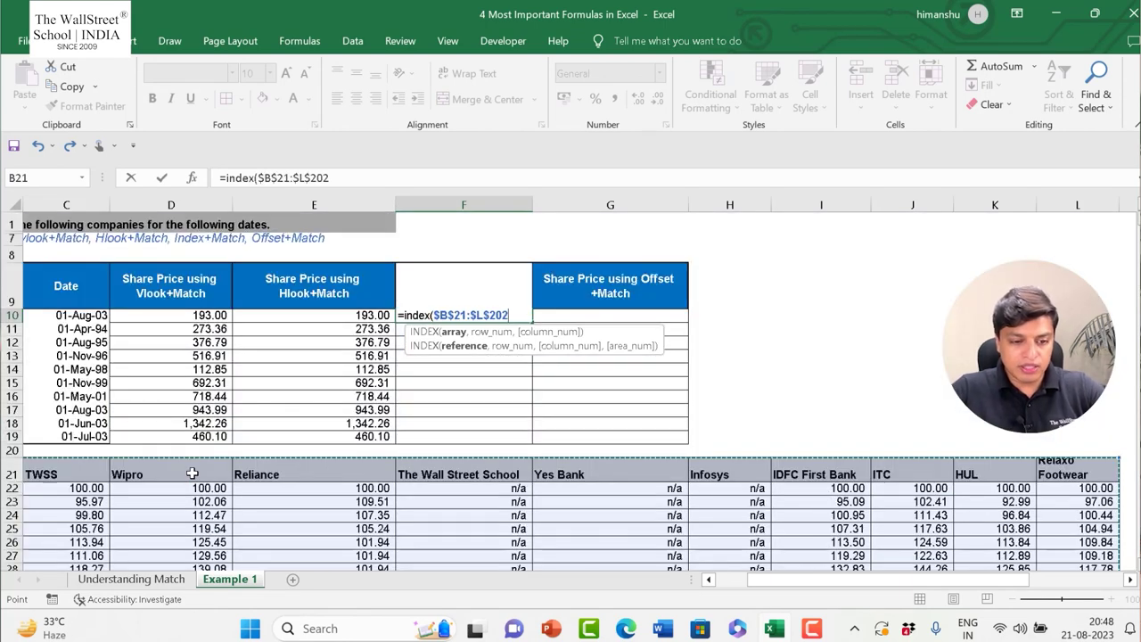
{"action": "type", "text": ","}
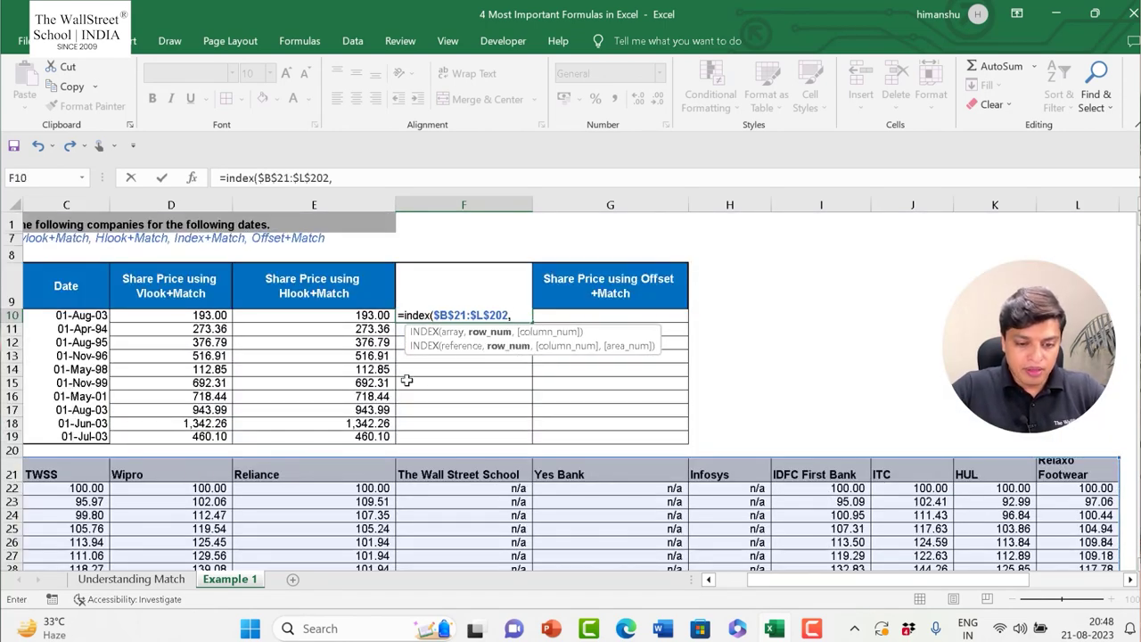
Add MATCH(C10,$B$21:$B$202,0) as the row number argument of the INDEX formula in F10
{"action": "left_click", "coordinate": [730, 585]}
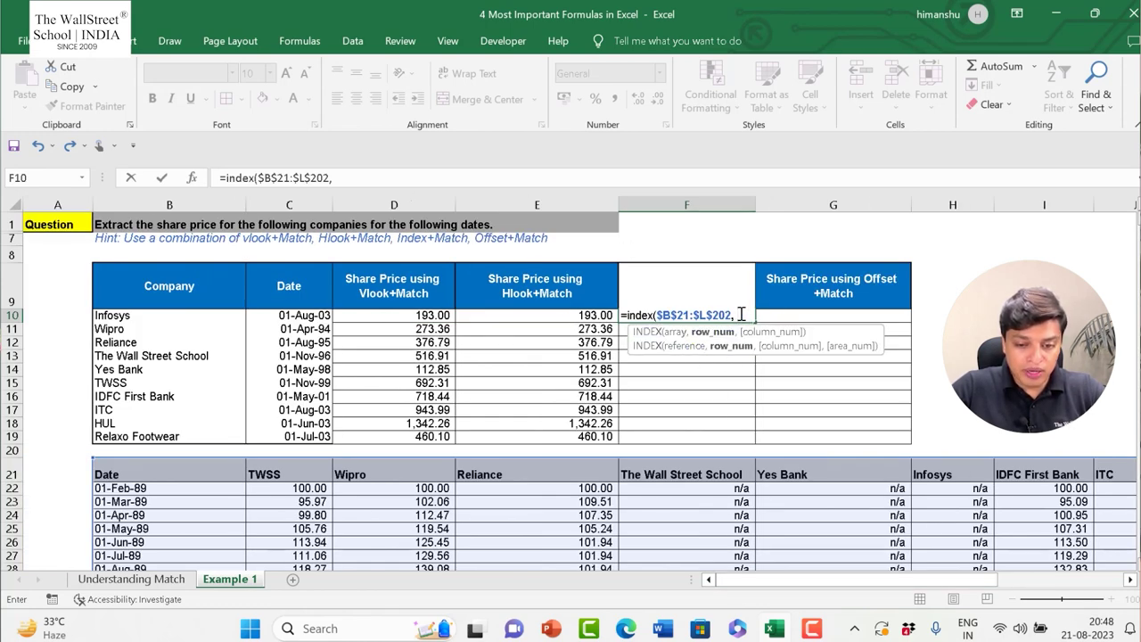
{"action": "left_click", "coordinate": [364, 181]}
{"action": "type", "text": "ma"}
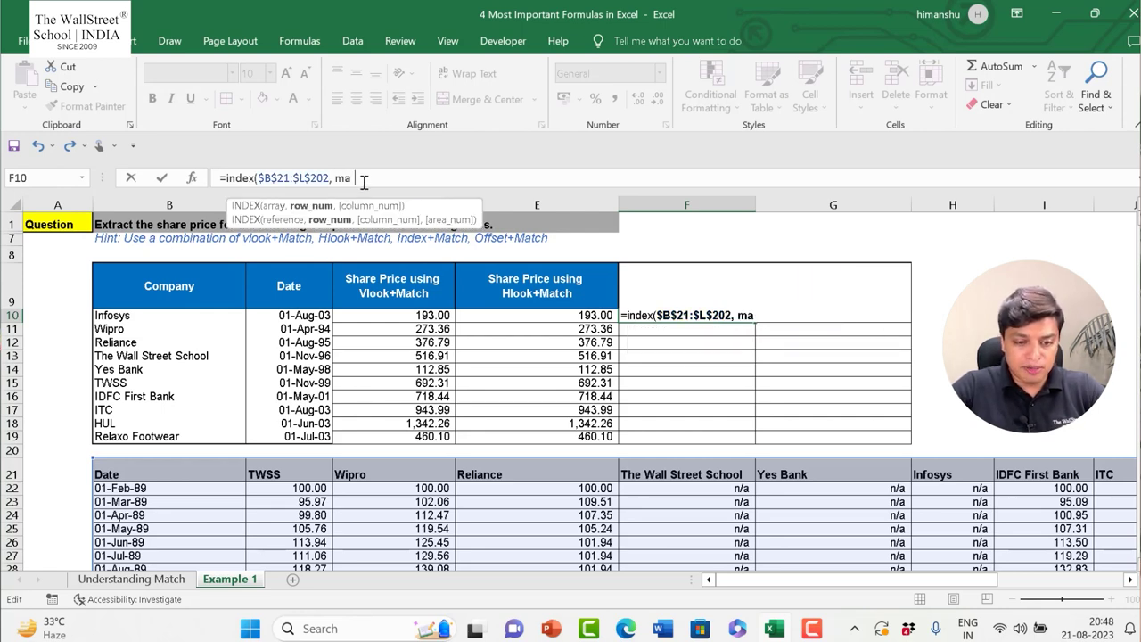
{"action": "type", "text": "tch("}
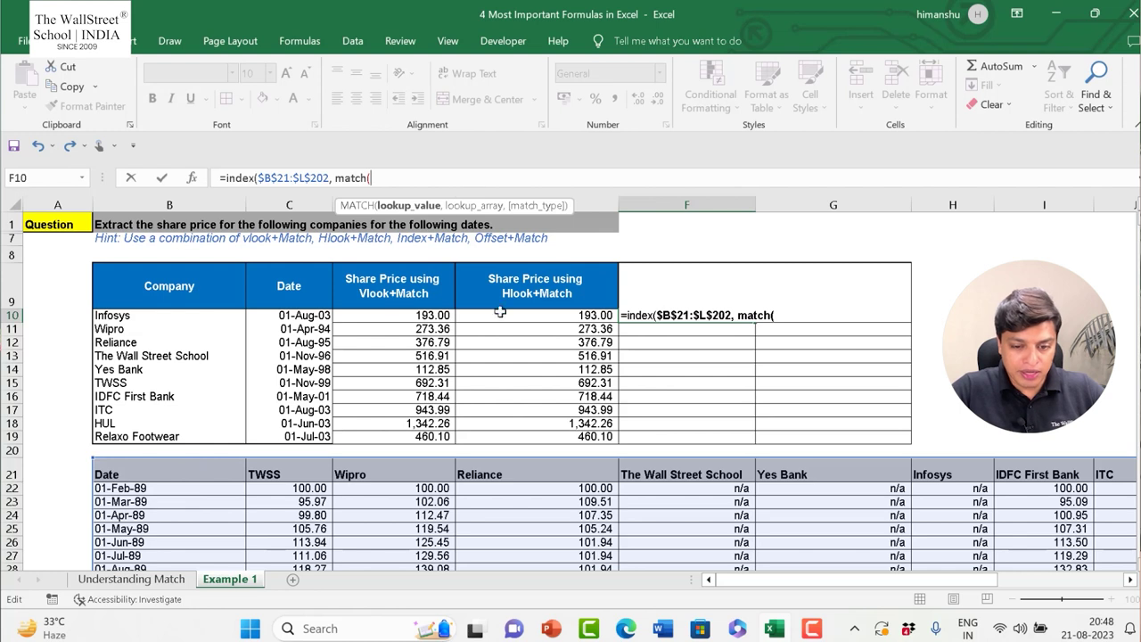
{"action": "left_click", "coordinate": [323, 317]}
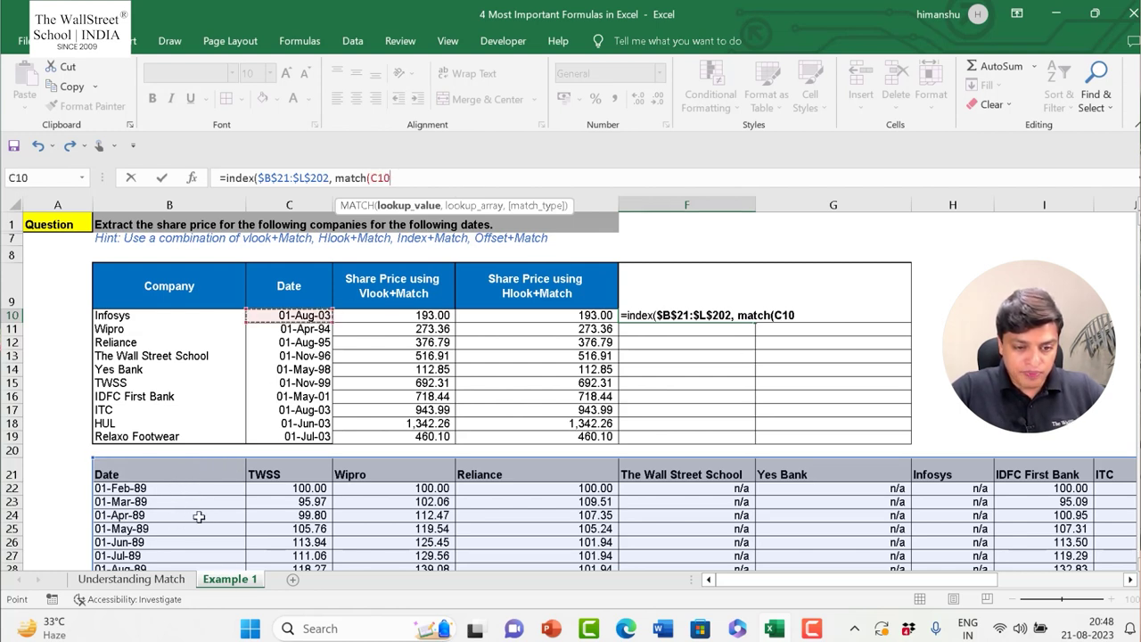
{"action": "type", "text": ","}
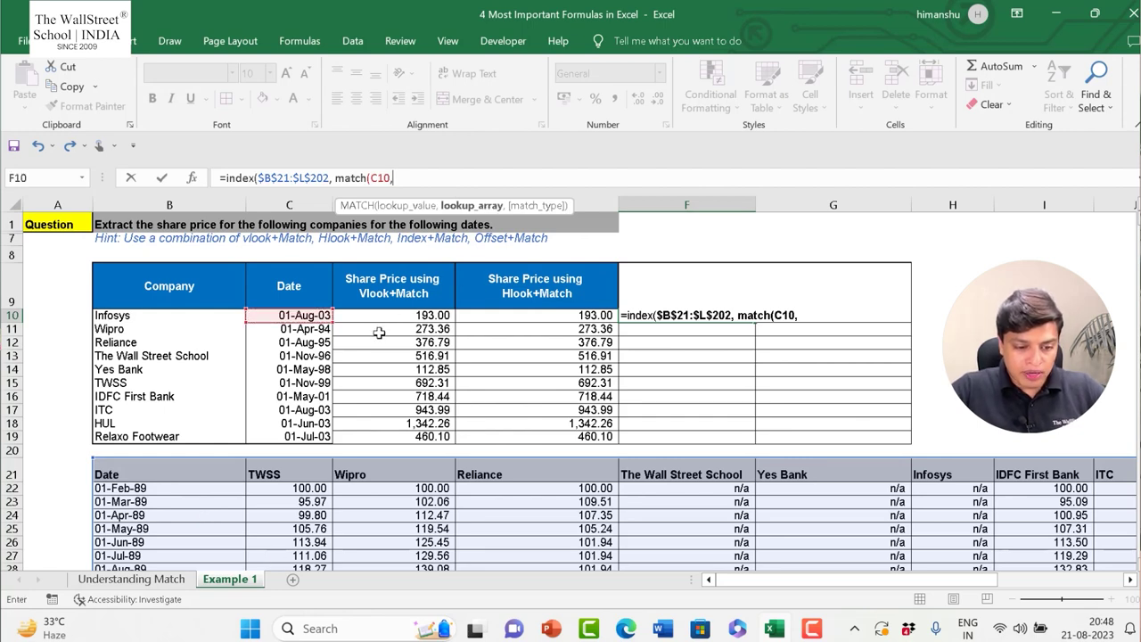
{"action": "left_click", "coordinate": [179, 474]}
{"action": "key", "text": "ctrl+shift+Down"}
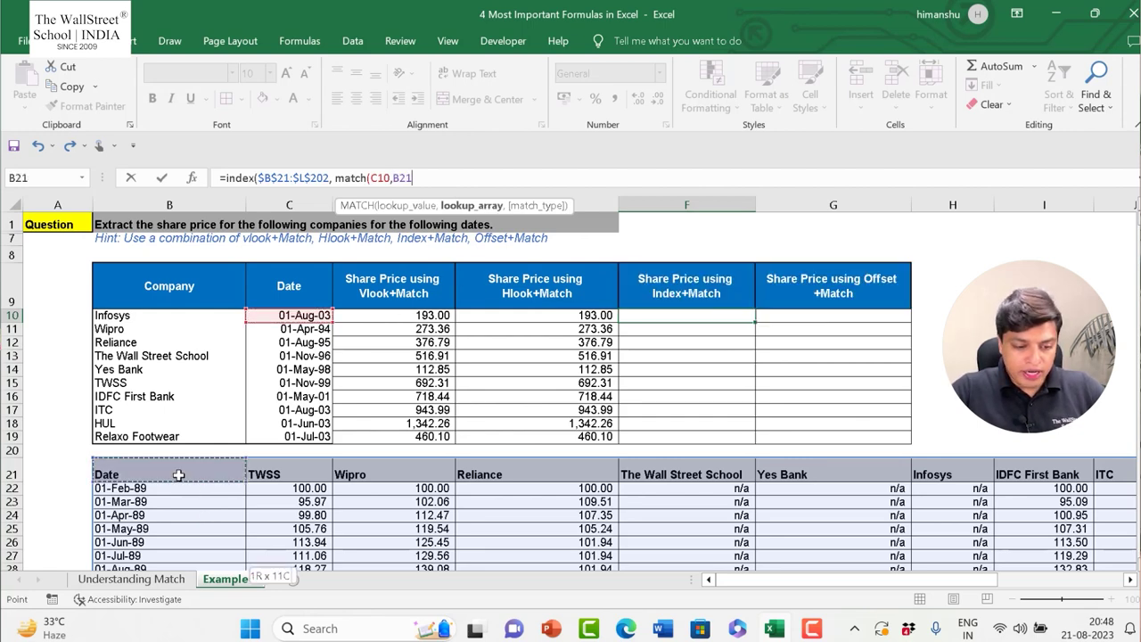
{"action": "key", "text": "F4"}
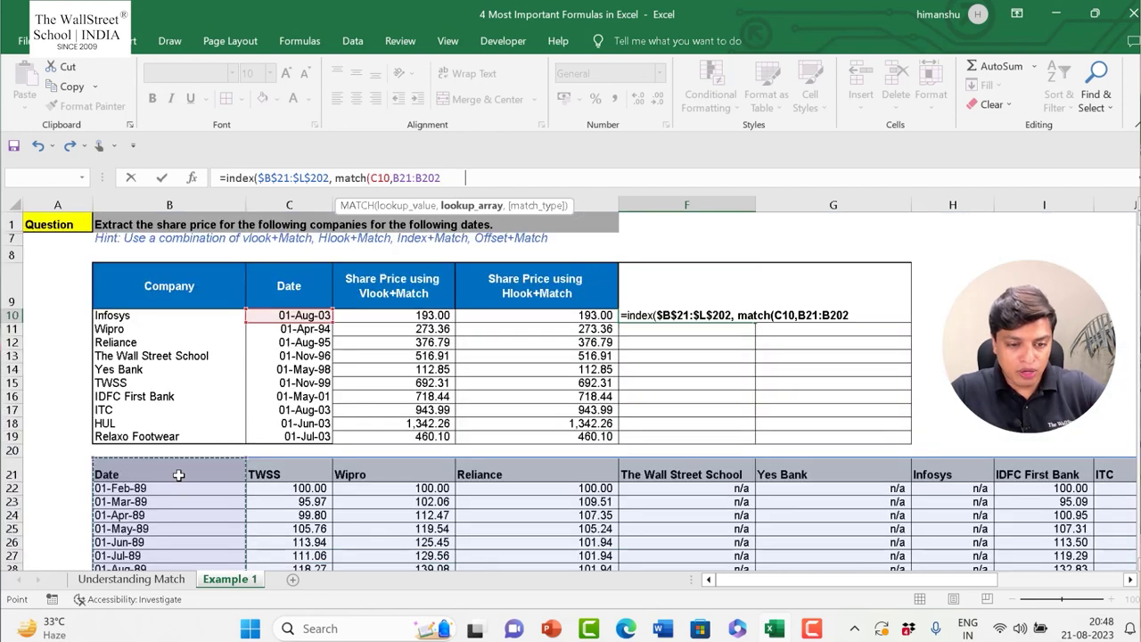
{"action": "type", "text": ",0)"}
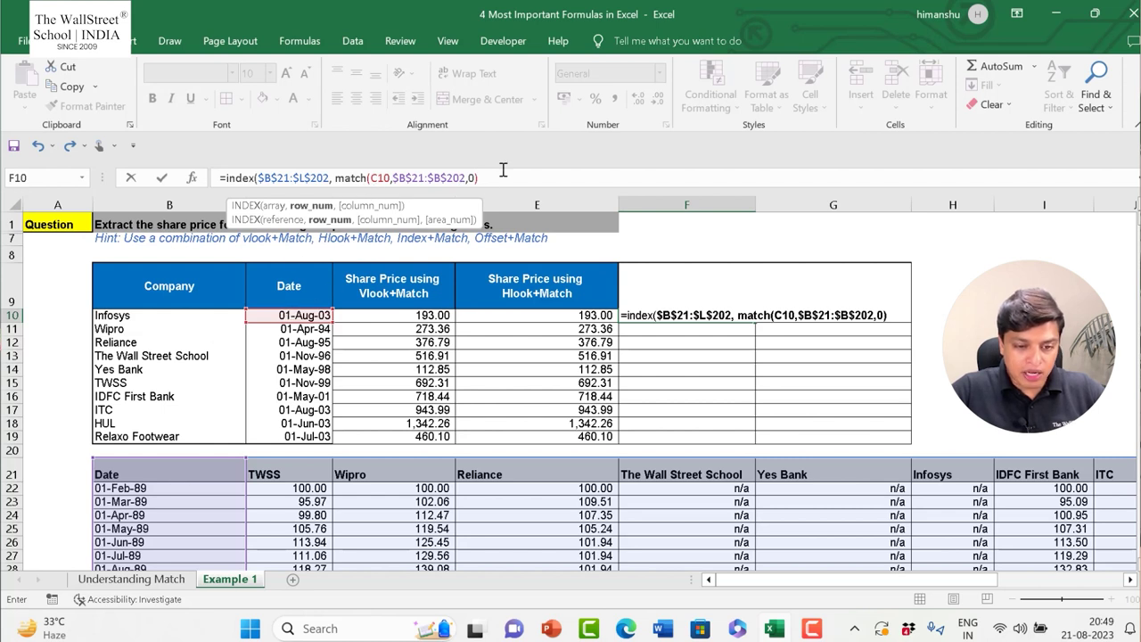
Add MATCH(B10,$B$21:$L$21,0) as the column number of the INDEX in F10 and complete the formula
{"action": "type", "text": ","}
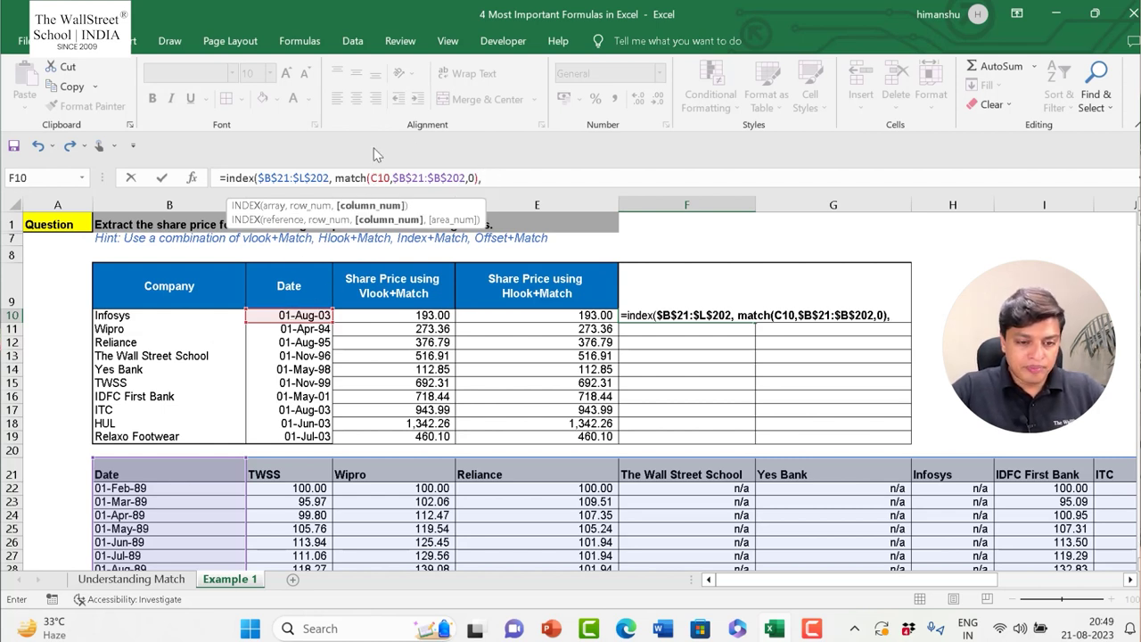
{"action": "type", "text": "match("}
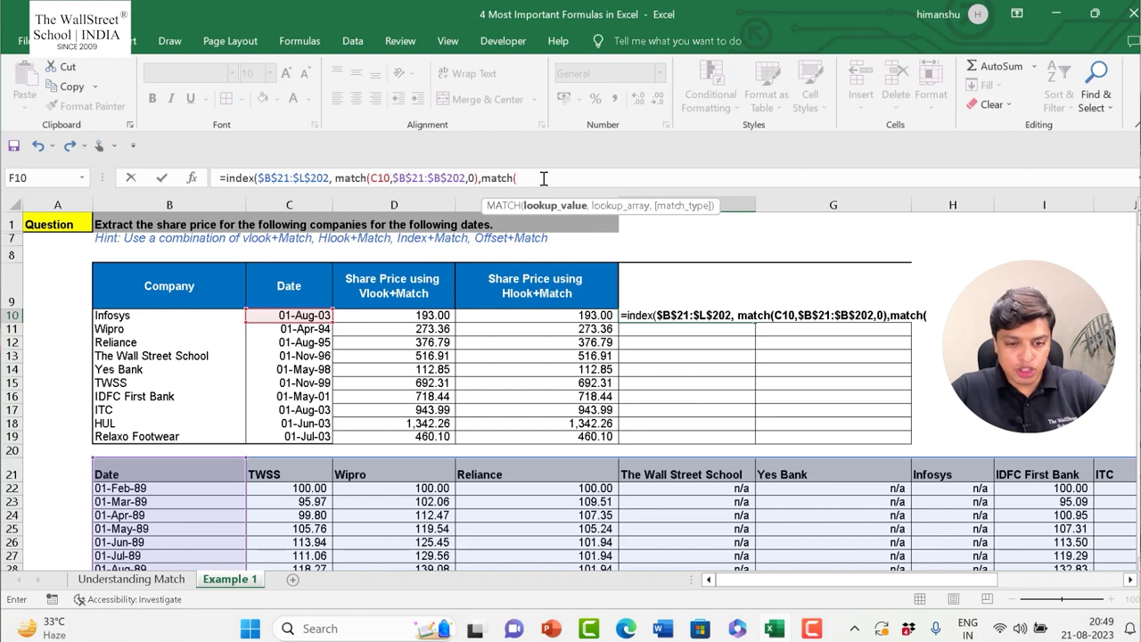
{"action": "left_click", "coordinate": [146, 317]}
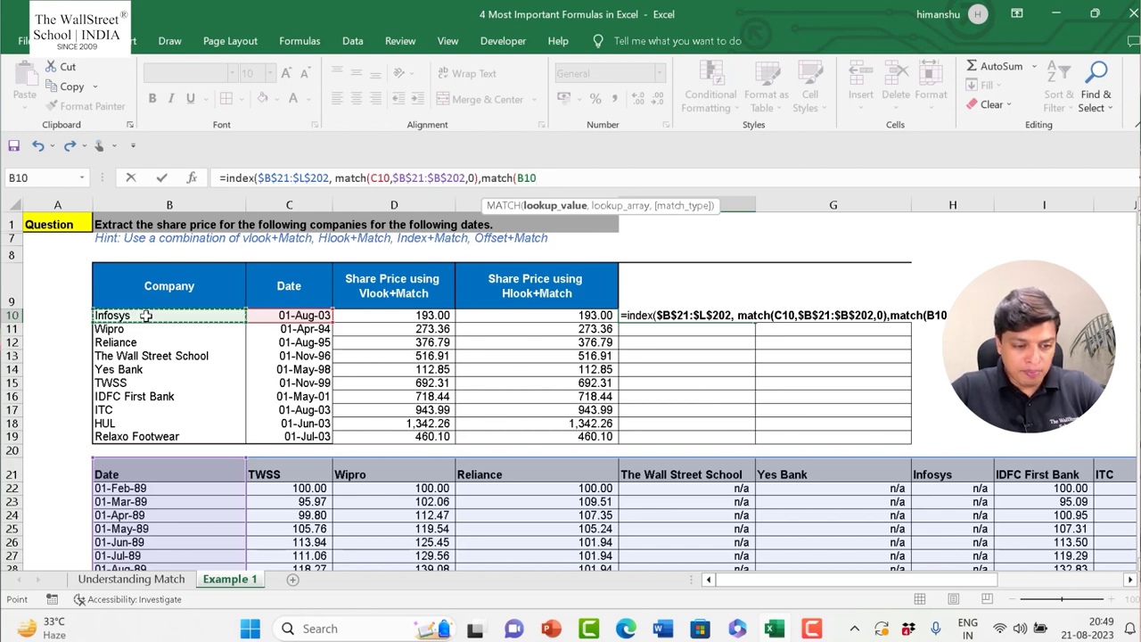
{"action": "type", "text": ","}
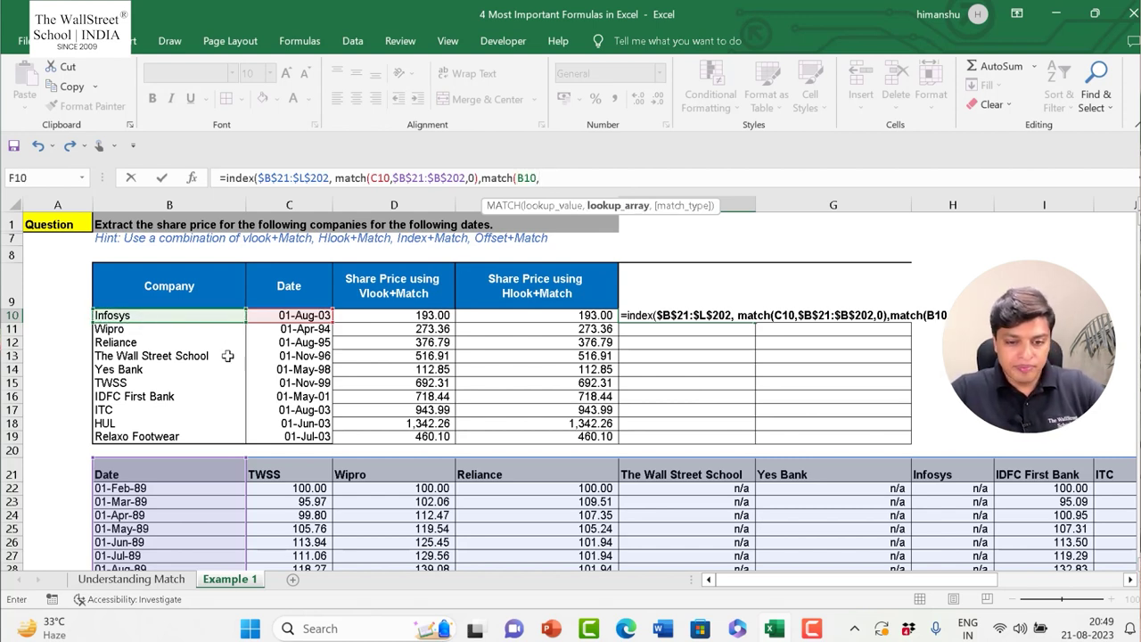
{"action": "left_click", "coordinate": [175, 470]}
{"action": "key", "text": "ctrl+shift+Right"}
{"action": "key", "text": "F4"}
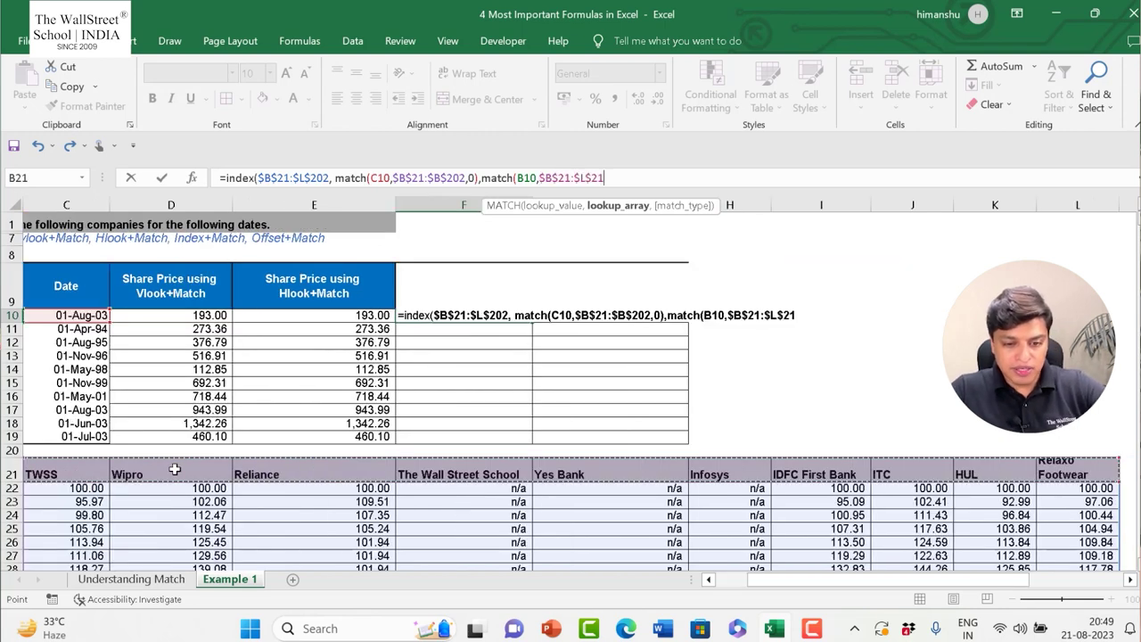
{"action": "type", "text": ",0"}
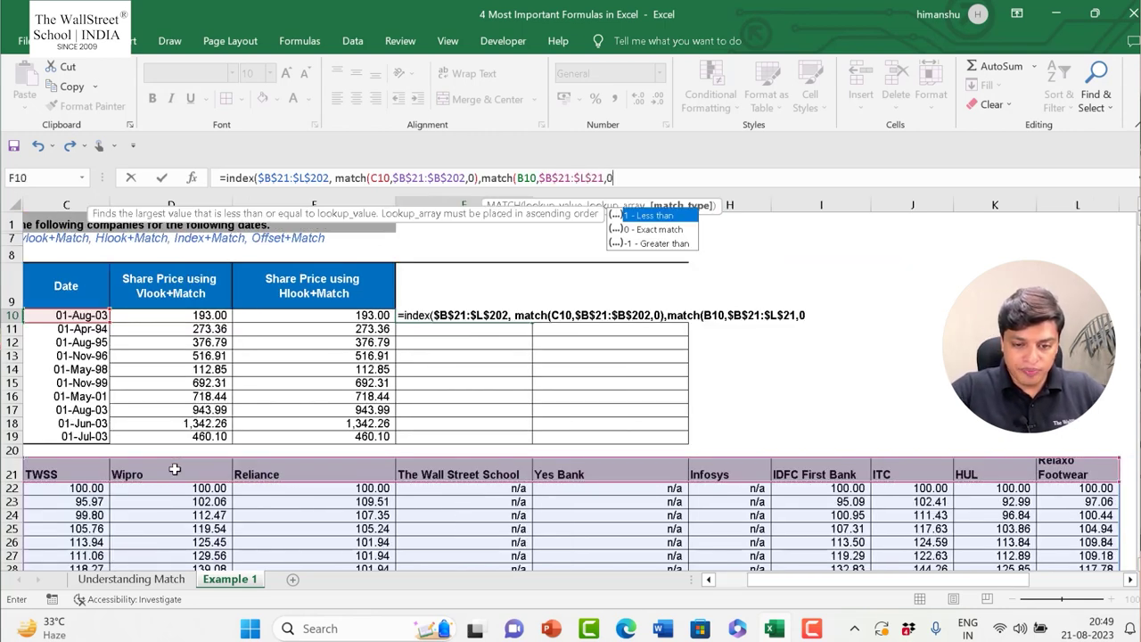
{"action": "type", "text": ")"}
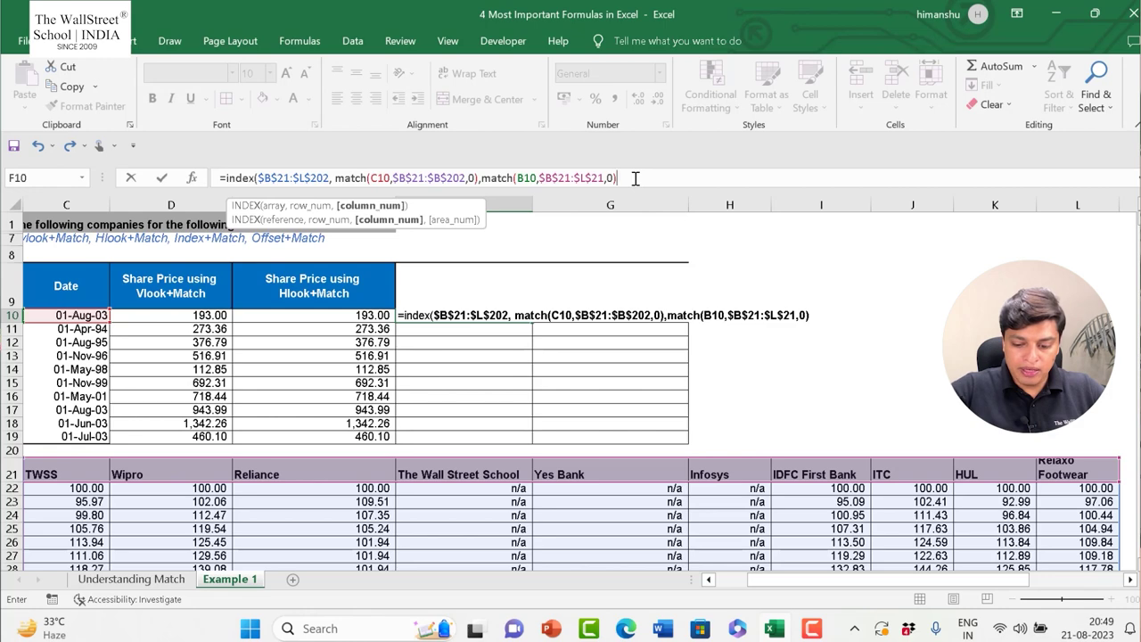
{"action": "type", "text": ")"}
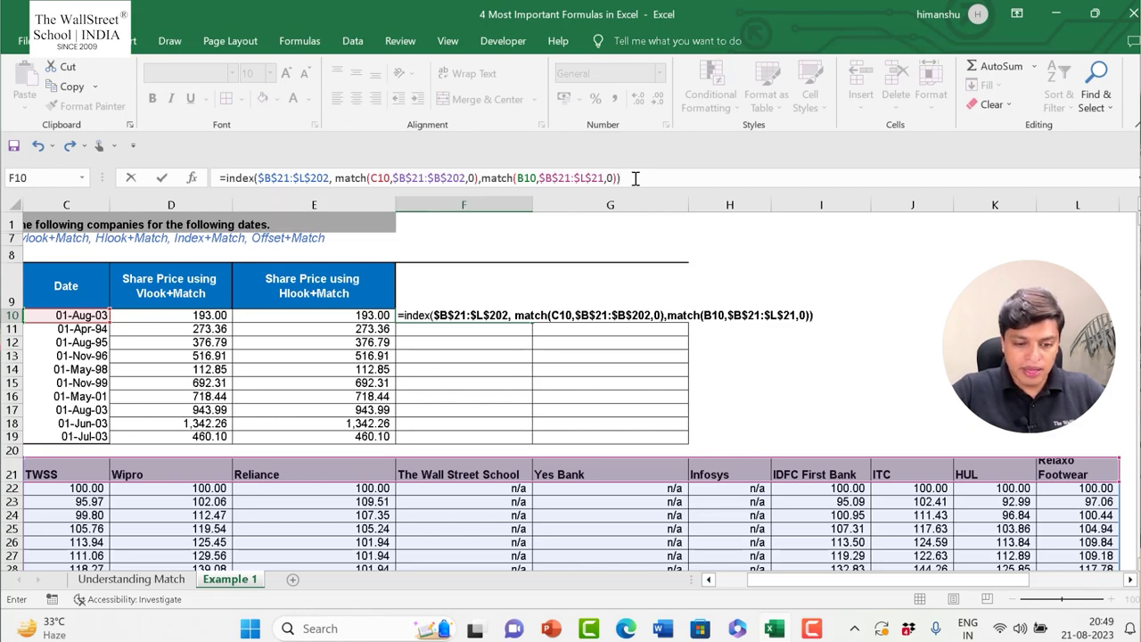
{"action": "key", "text": "Return"}
{"action": "key", "text": "Up"}
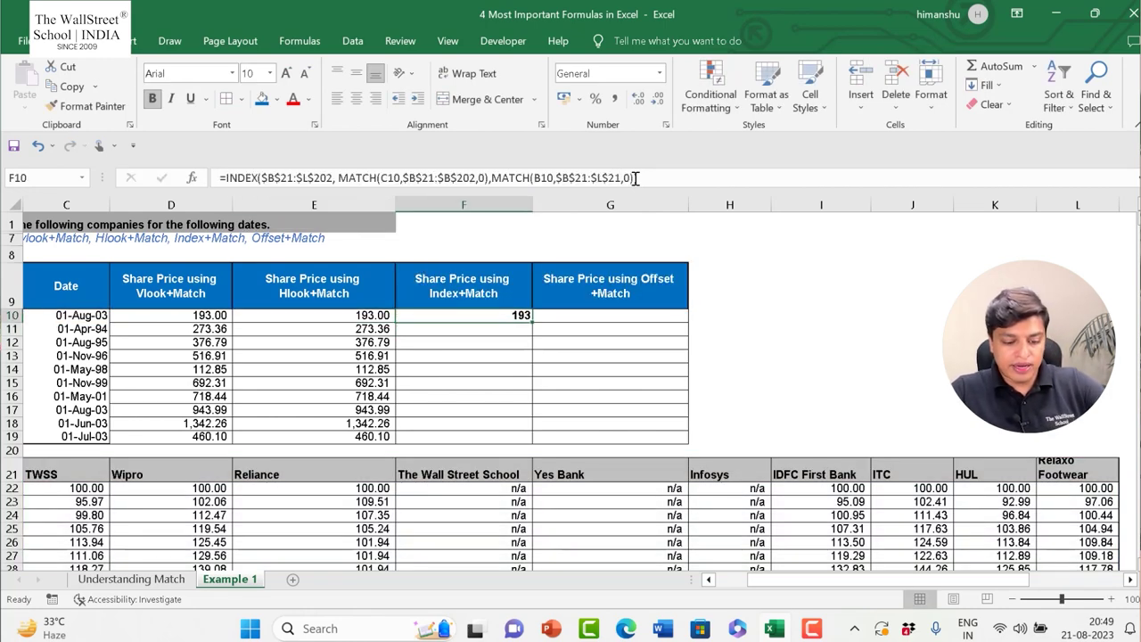
Copy the INDEX and MATCH formula from F10 down through F19 for all companies
{"action": "key", "text": "ctrl+c"}
{"action": "key", "text": "shift+Down"}
{"action": "key", "text": "shift+Down"}
{"action": "key", "text": "shift+Down"}
{"action": "key", "text": "shift+Down"}
{"action": "key", "text": "shift+Down"}
{"action": "key", "text": "shift+Down"}
{"action": "key", "text": "shift+Down"}
{"action": "key", "text": "shift+Down"}
{"action": "key", "text": "shift+Down"}
{"action": "key", "text": "shift+Down"}
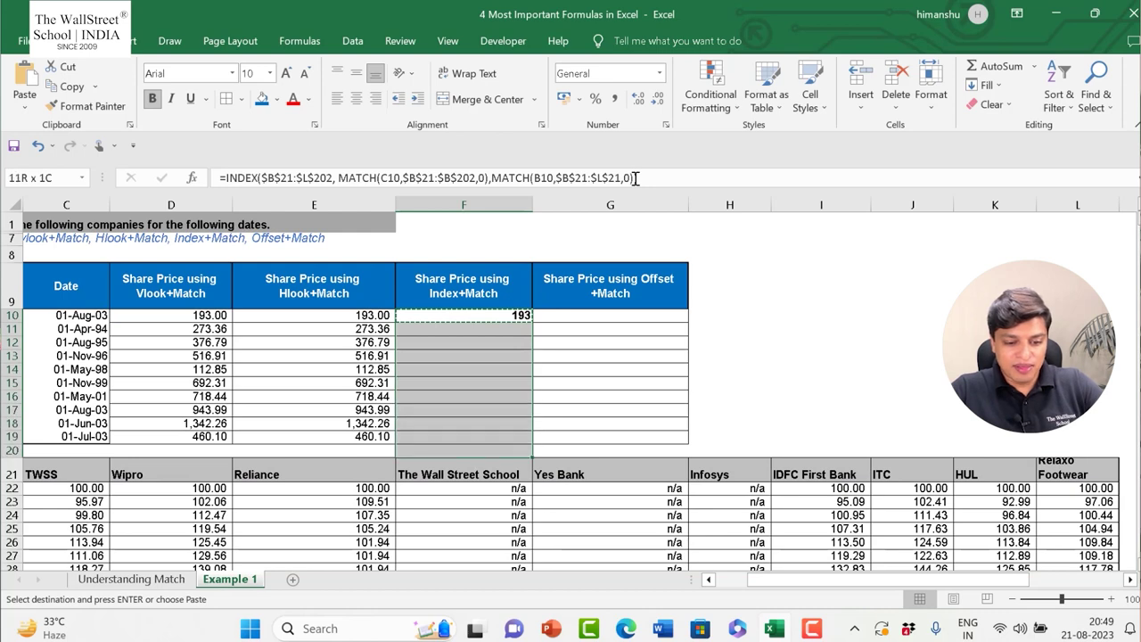
{"action": "key", "text": "shift+Up"}
{"action": "key", "text": "ctrl+v"}
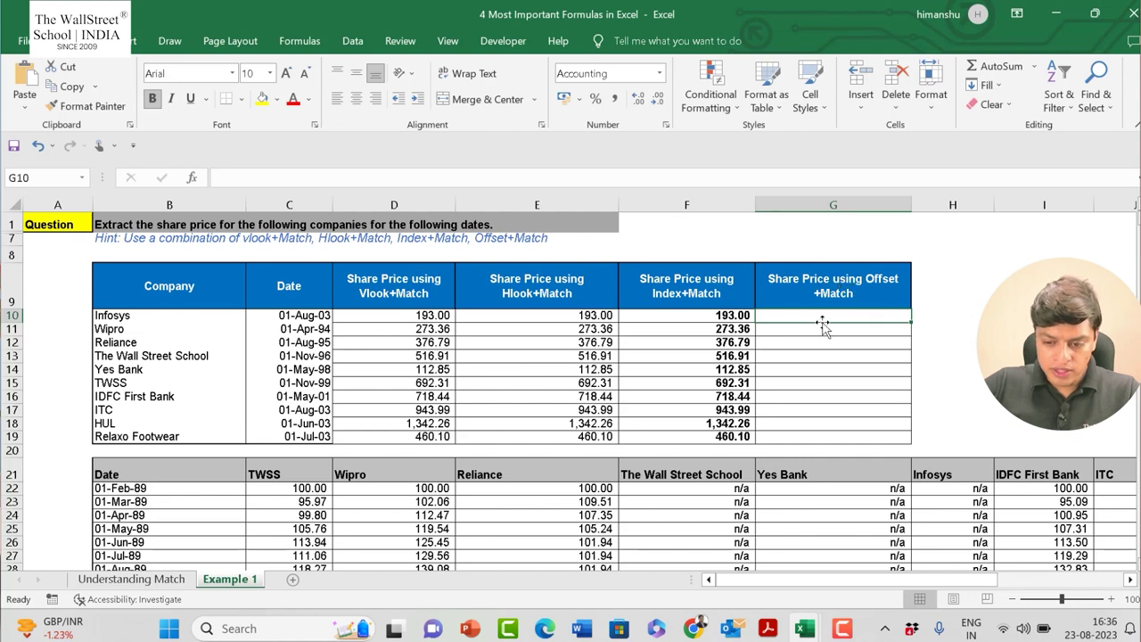
{"action": "type", "text": "=offse"}
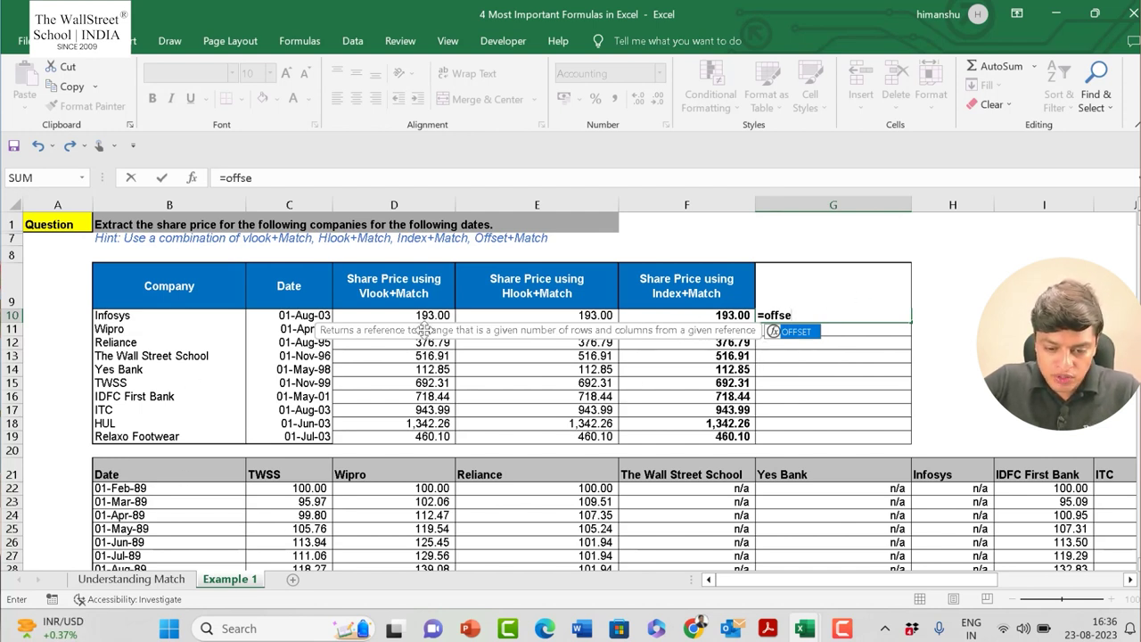
{"action": "type", "text": "t"}
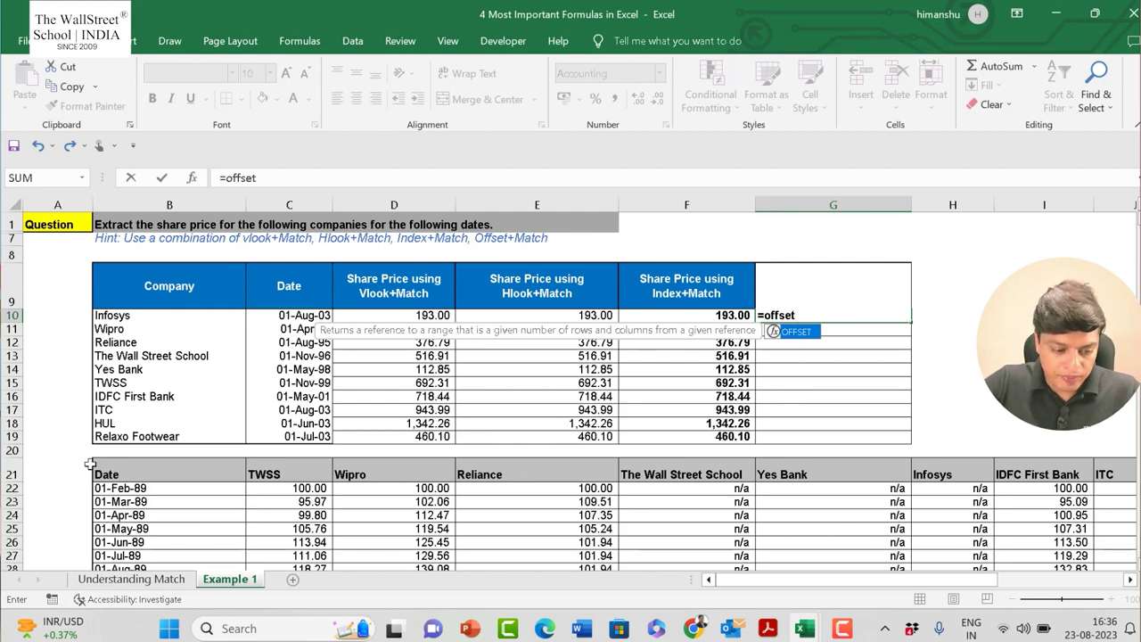
{"action": "left_click", "coordinate": [34, 450]}
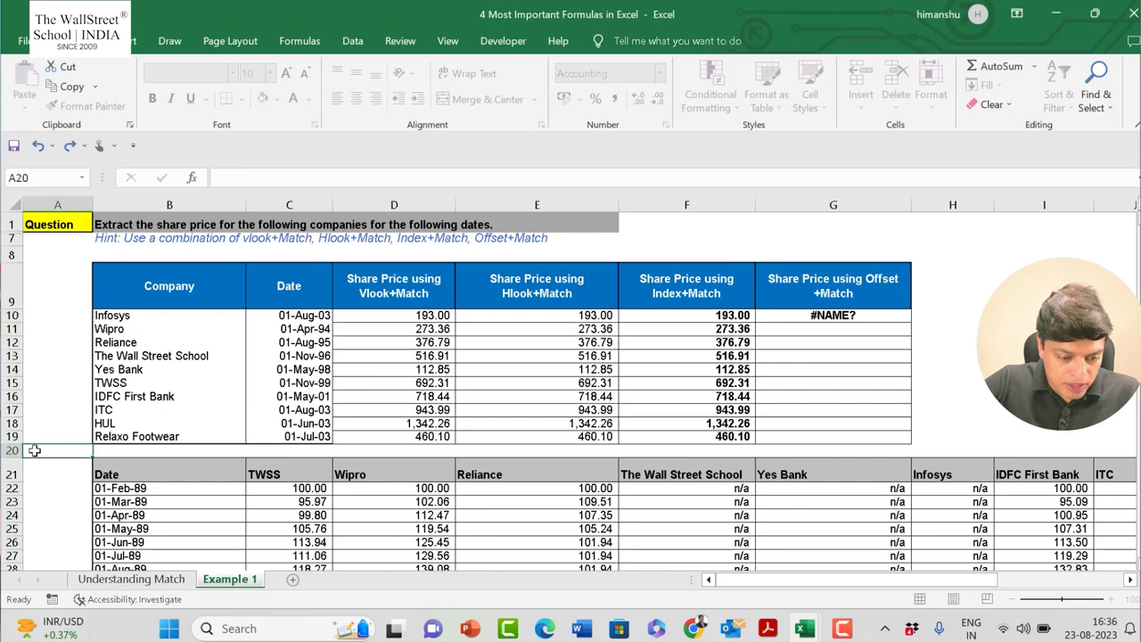
Start an OFFSET formula in G10 with the absolute cell $A$20 as the reference
{"action": "left_click", "coordinate": [854, 317]}
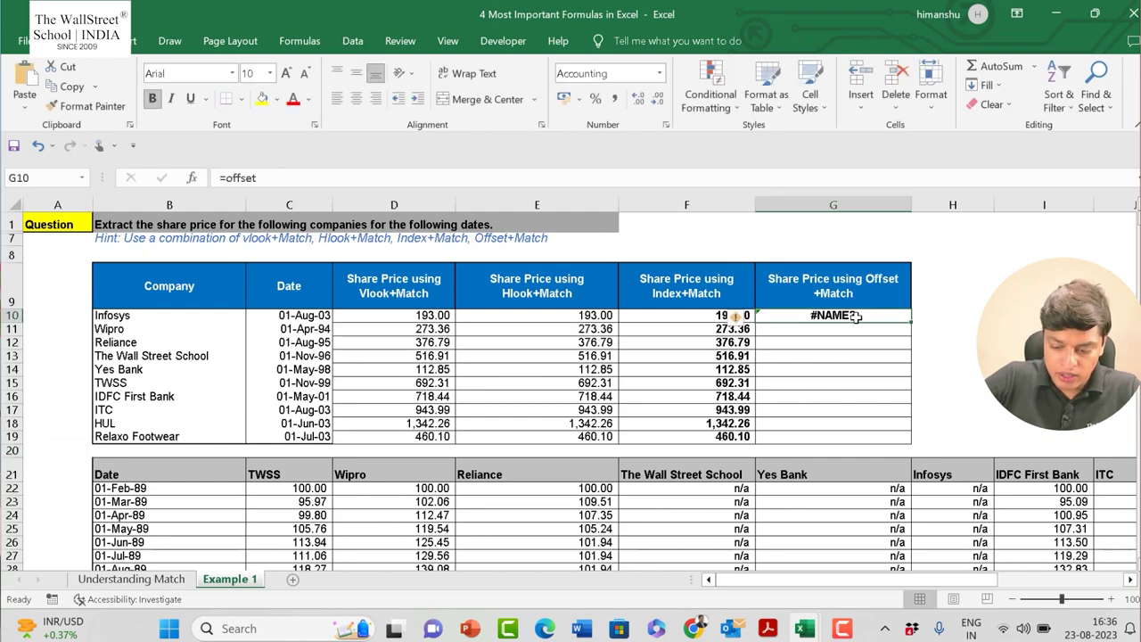
{"action": "type", "text": "=off"}
{"action": "key", "text": "Tab"}
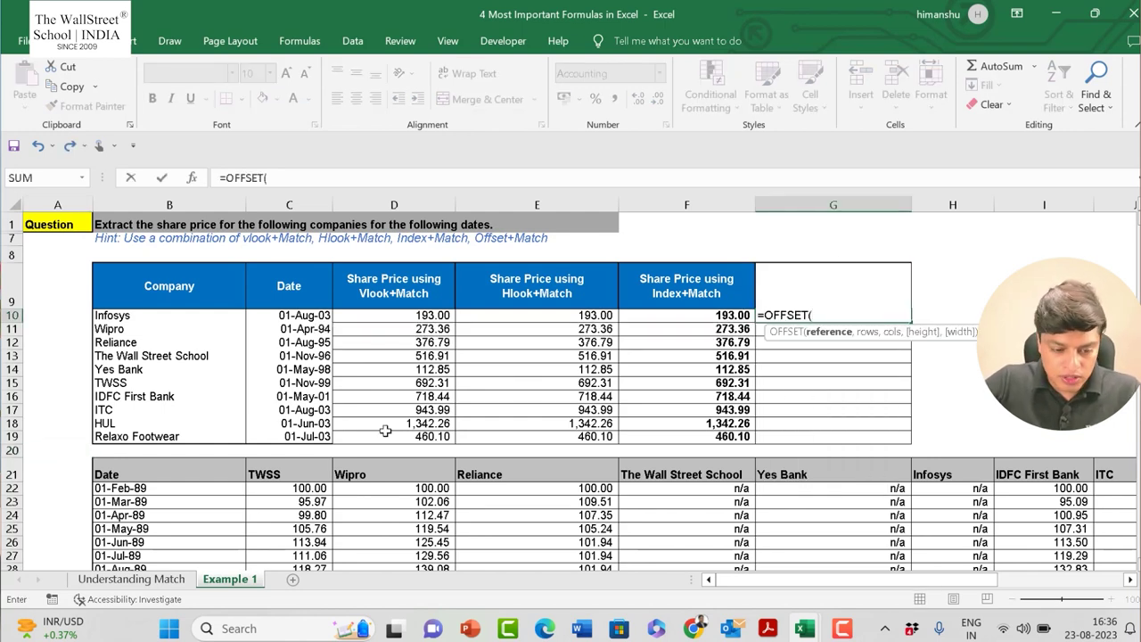
{"action": "left_click", "coordinate": [39, 452]}
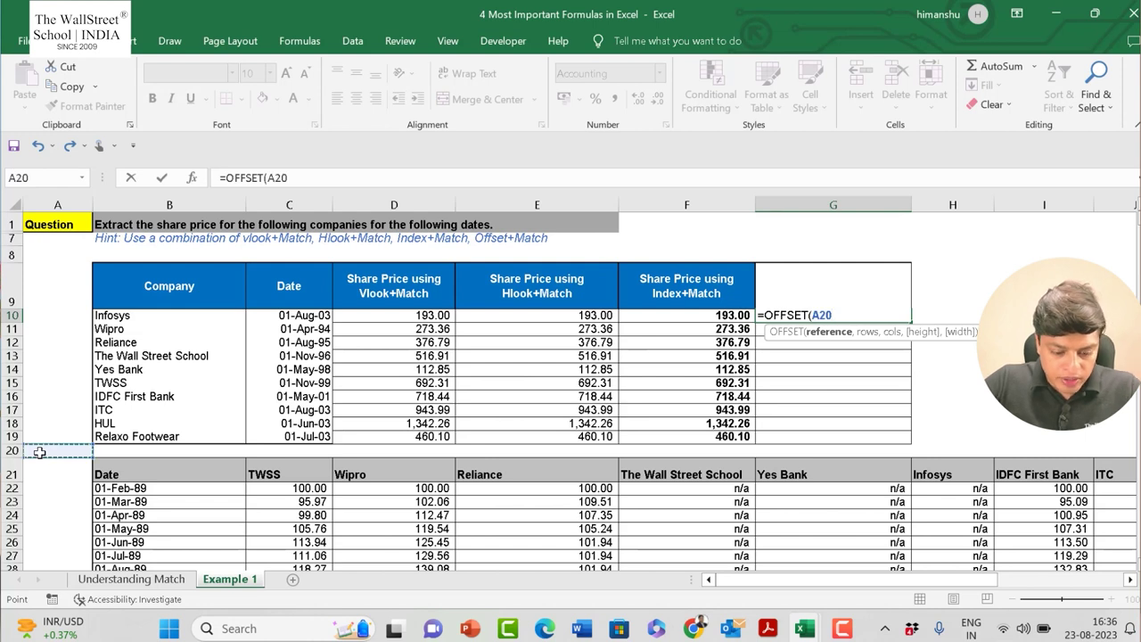
{"action": "key", "text": "F4"}
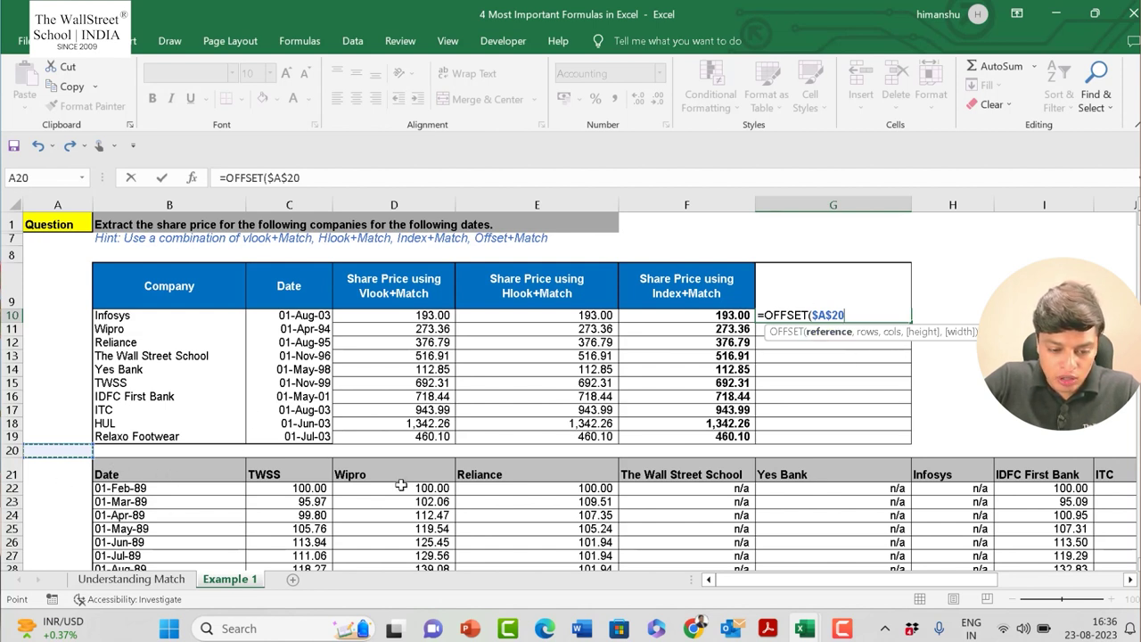
Add MATCH(C10,$B$21:$B$202,0) as the rows argument of the OFFSET in G10
{"action": "type", "text": ", match("}
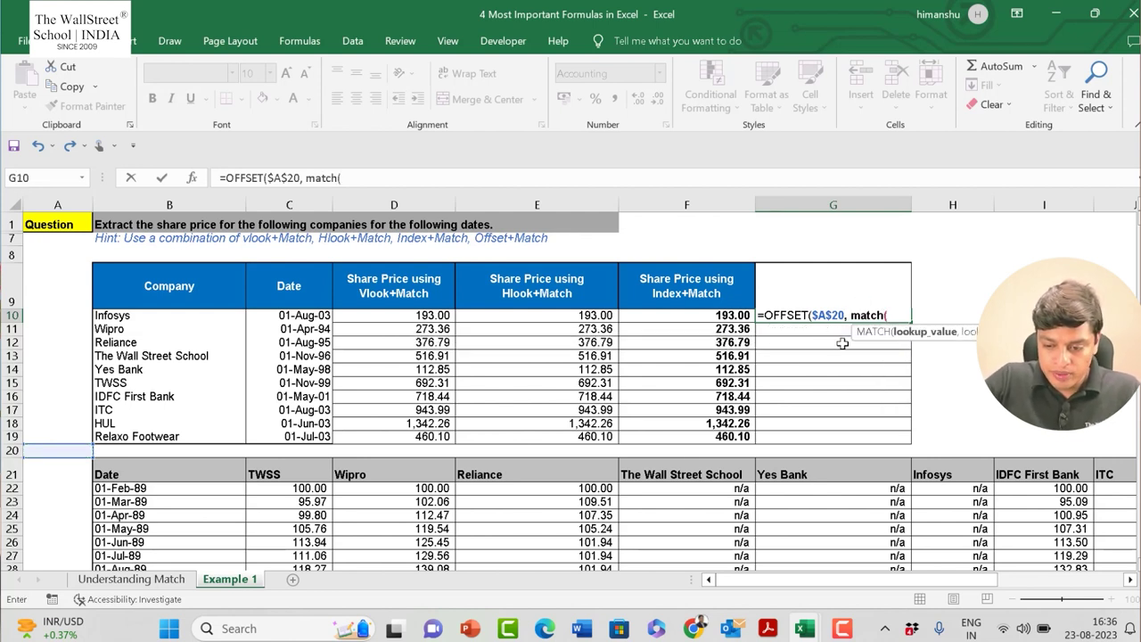
{"action": "left_click", "coordinate": [302, 316]}
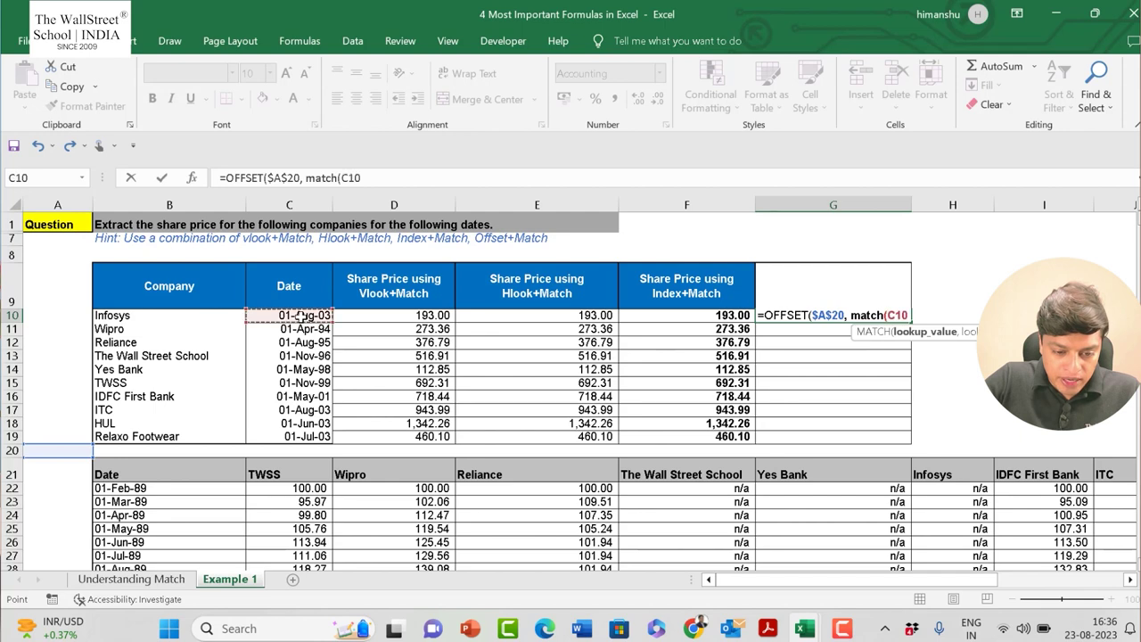
{"action": "type", "text": ","}
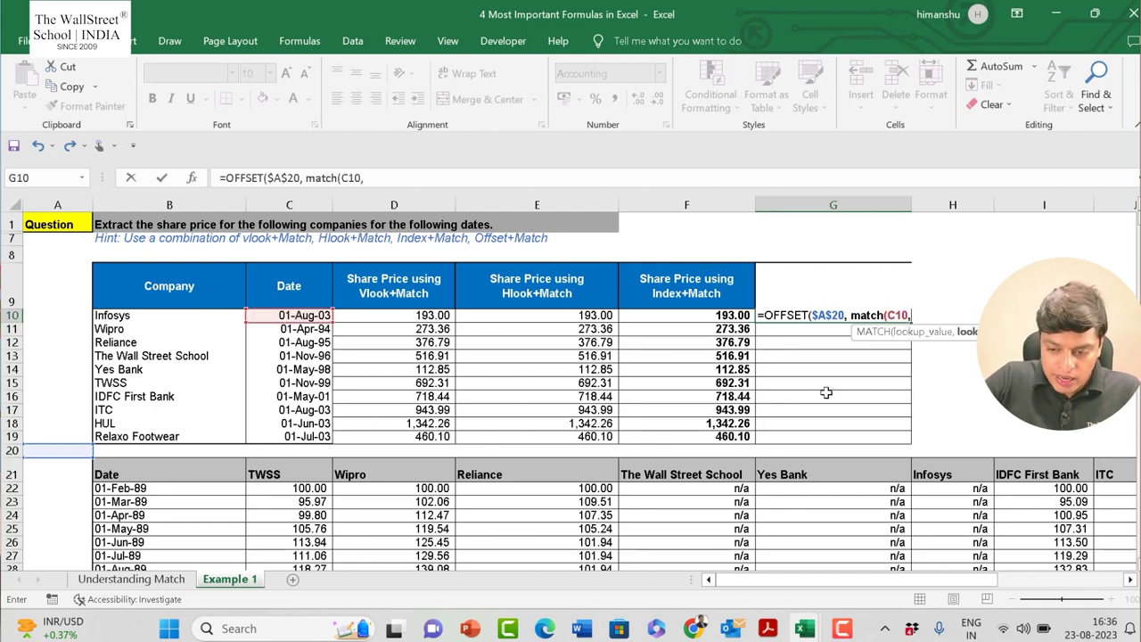
{"action": "left_click", "coordinate": [190, 473]}
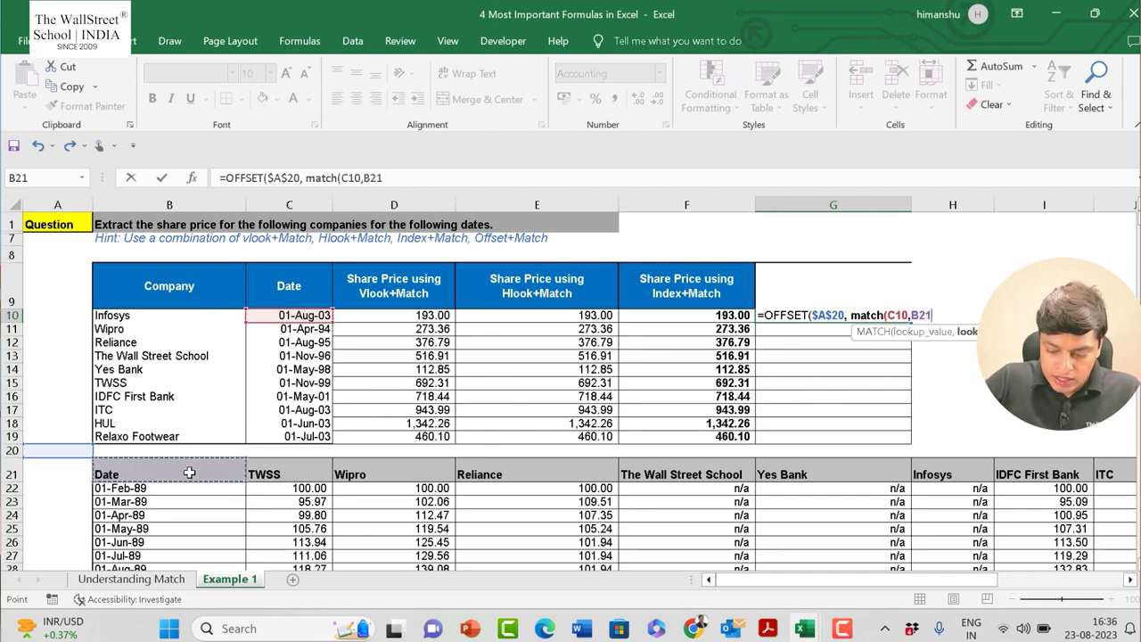
{"action": "key", "text": "ctrl+shift+Down"}
{"action": "key", "text": "ctrl+BackSpace"}
{"action": "key", "text": "F4"}
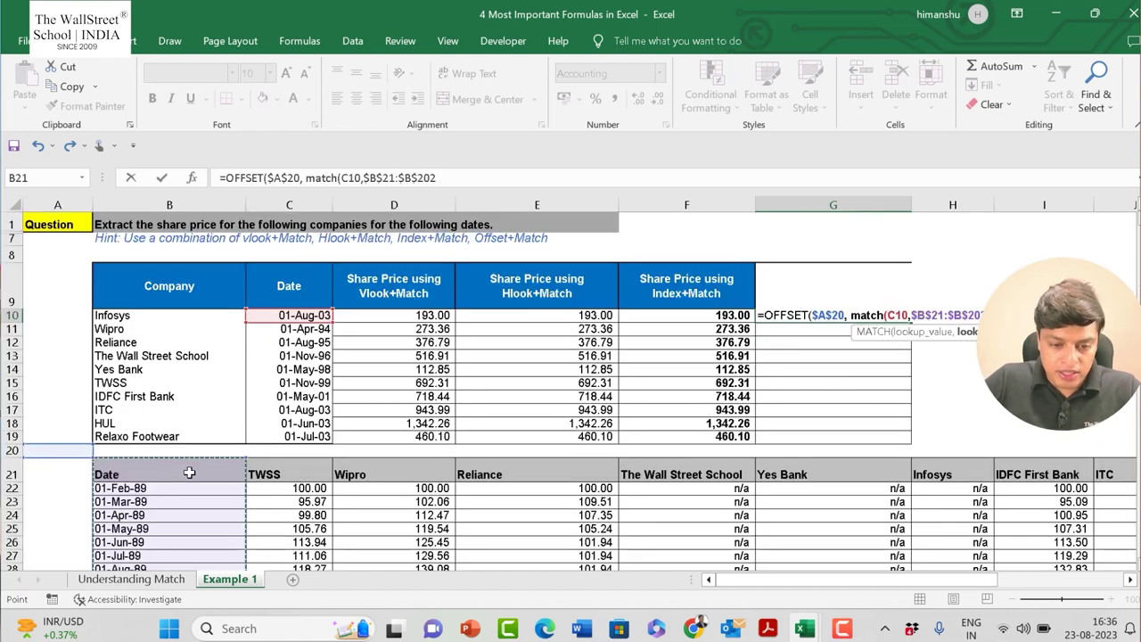
{"action": "type", "text": ",0)"}
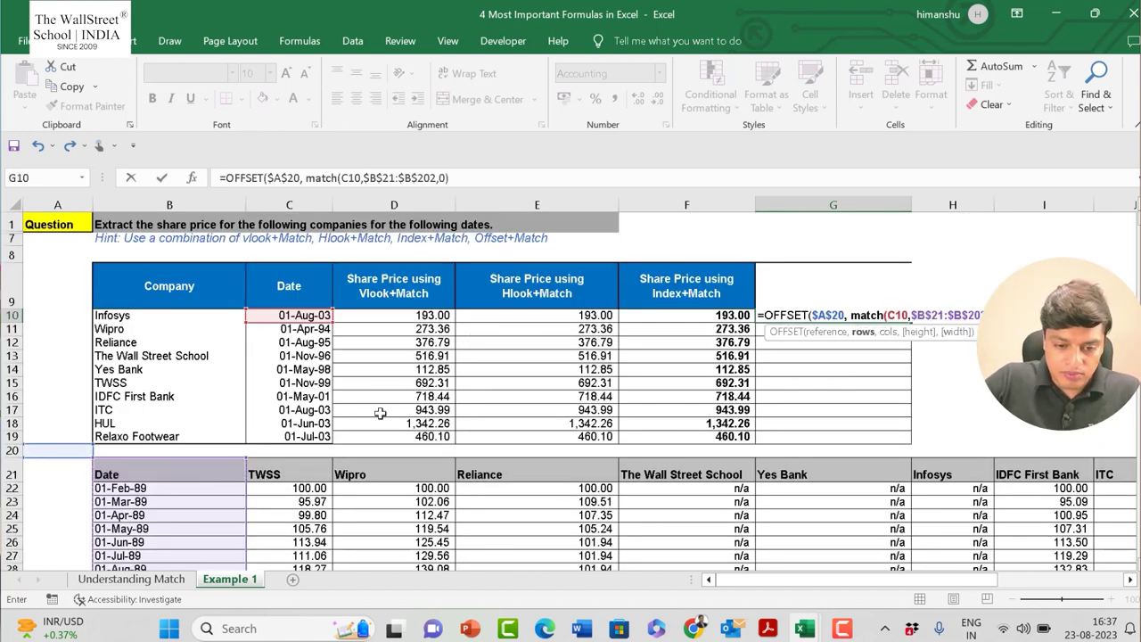
Add MATCH(B10,$B$21:$L$21,0) as the cols argument of the OFFSET in G10 and complete the formula
{"action": "left_click", "coordinate": [486, 177]}
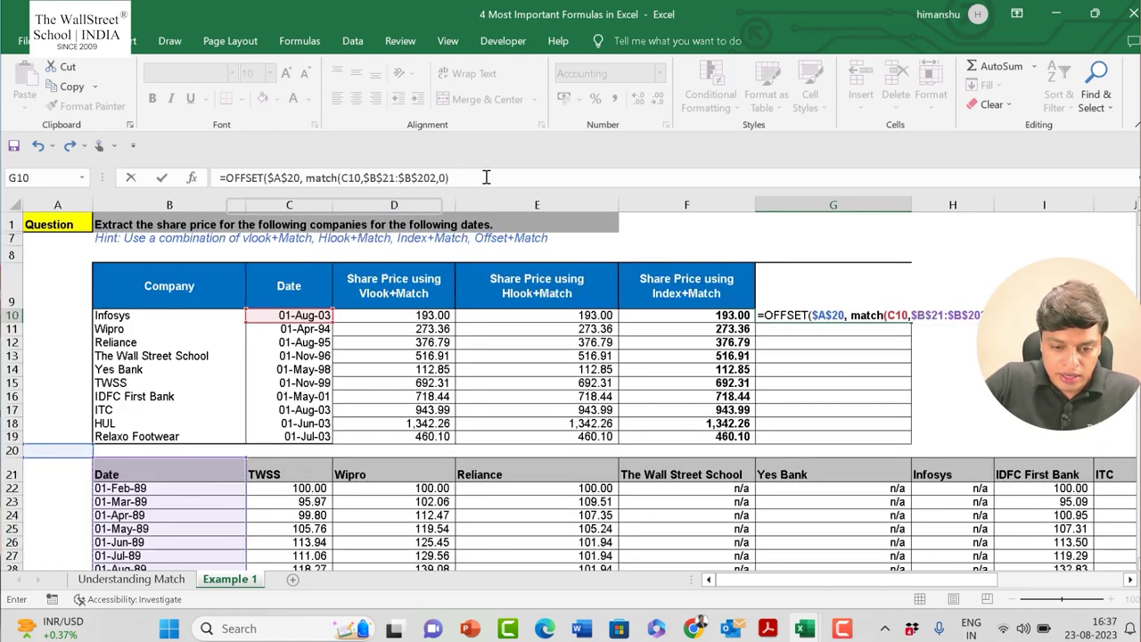
{"action": "type", "text": ", match("}
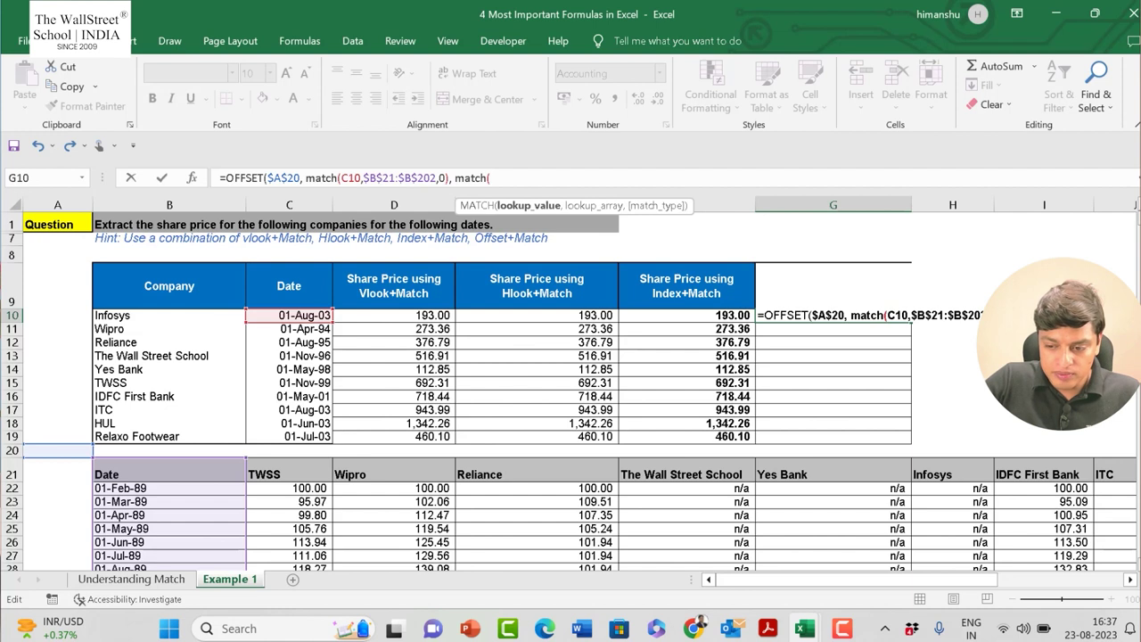
{"action": "left_click", "coordinate": [140, 315]}
{"action": "type", "text": ","}
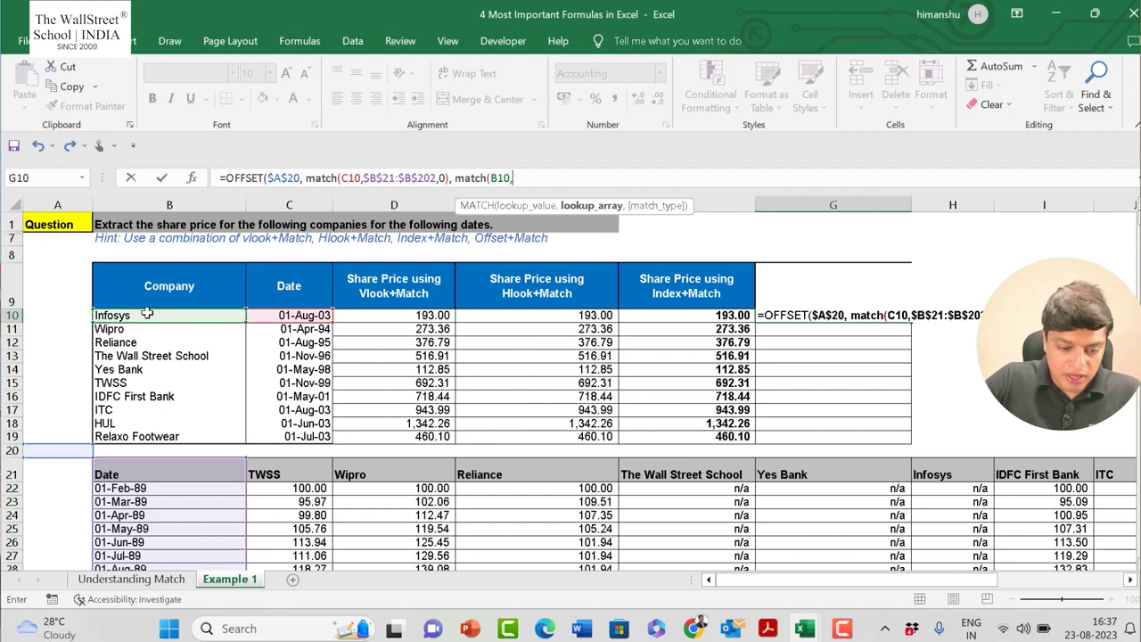
{"action": "left_click", "coordinate": [152, 474]}
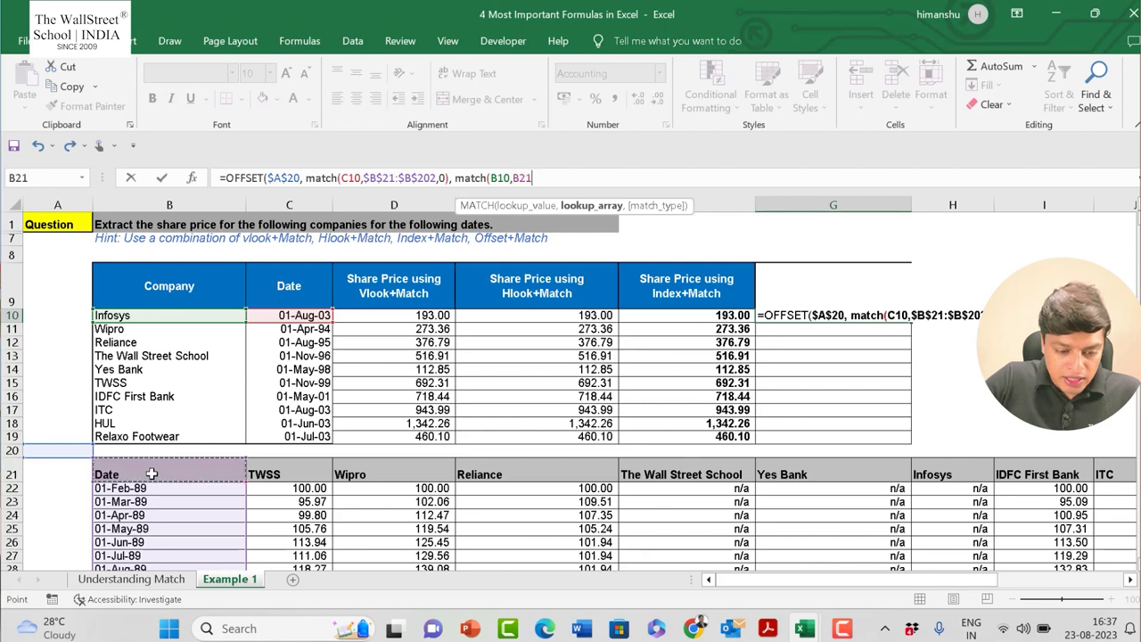
{"action": "key", "text": "ctrl+shift+Right"}
{"action": "key", "text": "F4"}
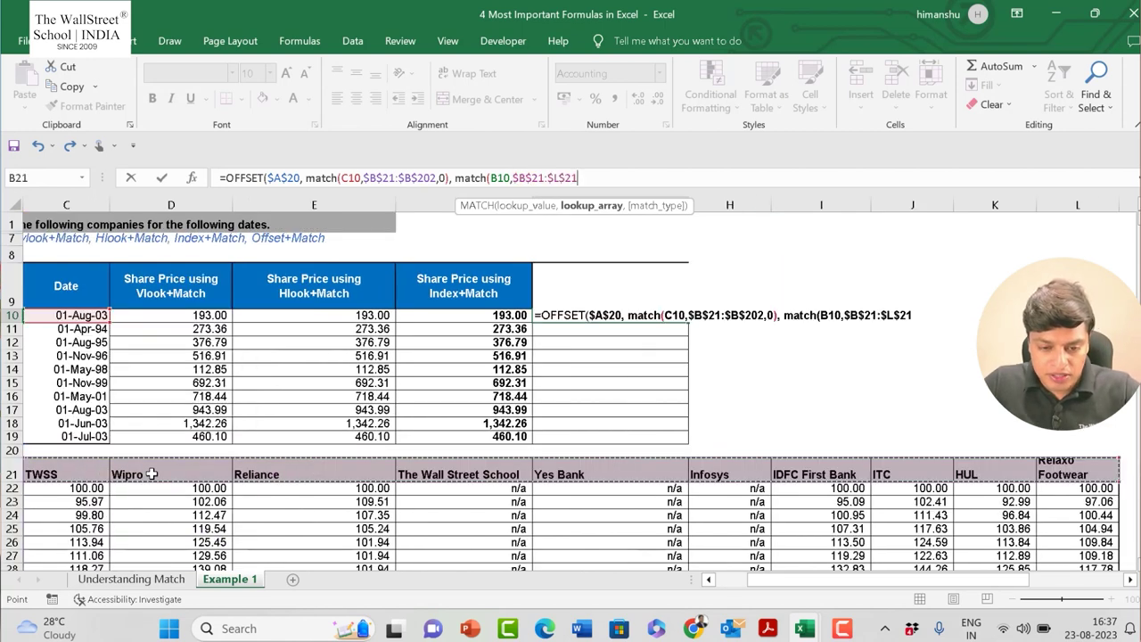
{"action": "type", "text": ",0)"}
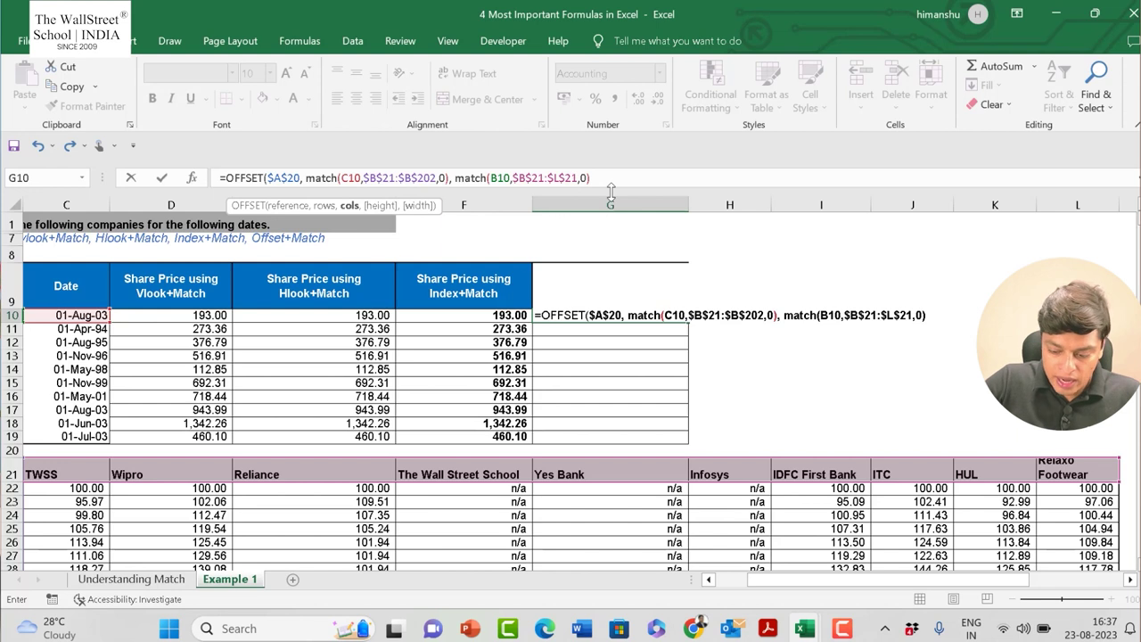
{"action": "type", "text": ")"}
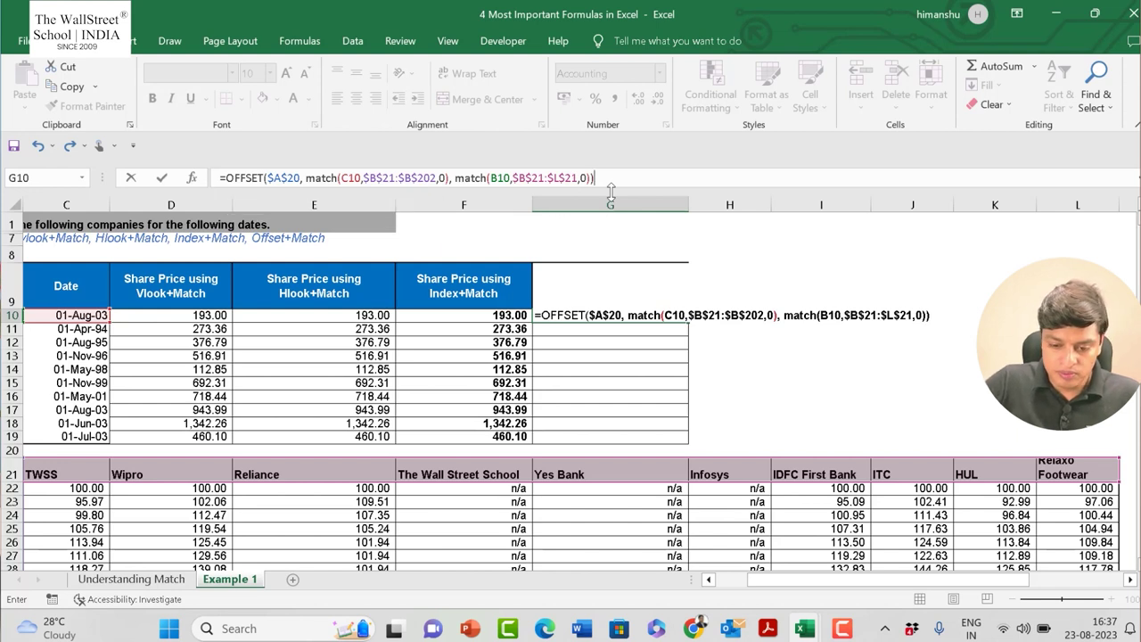
{"action": "key", "text": "Return"}
Copy the OFFSET and MATCH formula from G10 down through G19 for all companies
{"action": "key", "text": "Up"}
{"action": "key", "text": "Left"}
{"action": "key", "text": "Right"}
{"action": "key", "text": "ctrl+c"}
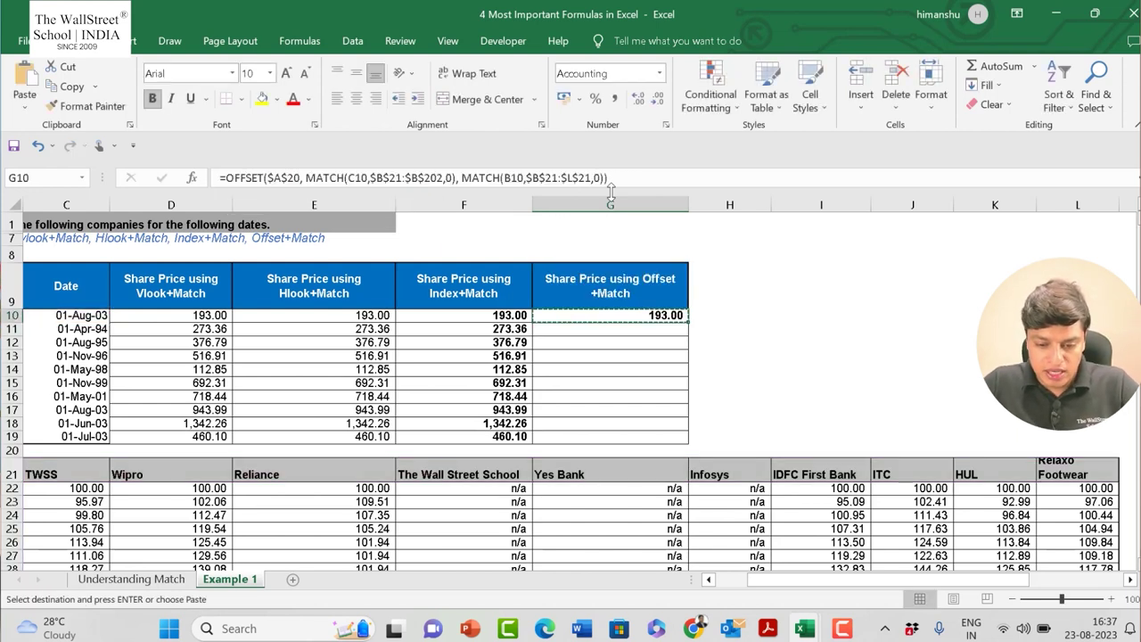
{"action": "key", "text": "shift+Down"}
{"action": "key", "text": "shift+Down"}
{"action": "key", "text": "shift+Down"}
{"action": "key", "text": "shift+Down"}
{"action": "key", "text": "shift+Down"}
{"action": "key", "text": "shift+Down"}
{"action": "key", "text": "shift+Down"}
{"action": "key", "text": "shift+Down"}
{"action": "key", "text": "shift+Down"}
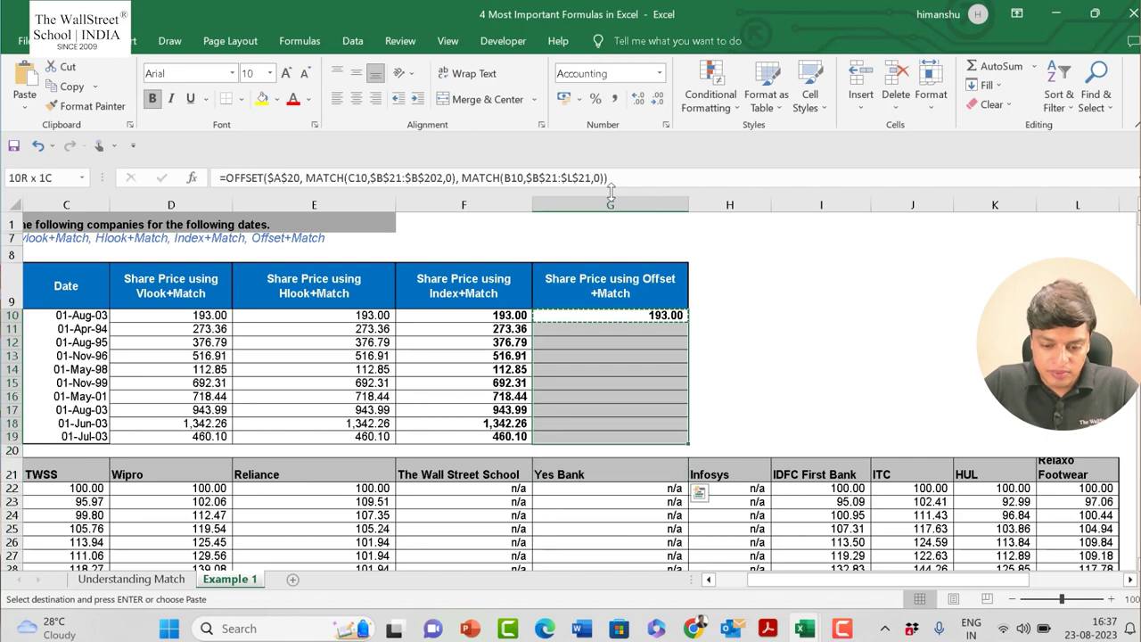
{"action": "key", "text": "ctrl+v"}
Examine the OFFSET formula in G10 together with its reference cell A20 and the price table starting at B21
{"action": "key", "text": "Left"}
{"action": "key", "text": "Left"}
{"action": "key", "text": "Left"}
{"action": "key", "text": "Left"}
{"action": "key", "text": "Left"}
{"action": "key", "text": "Left"}
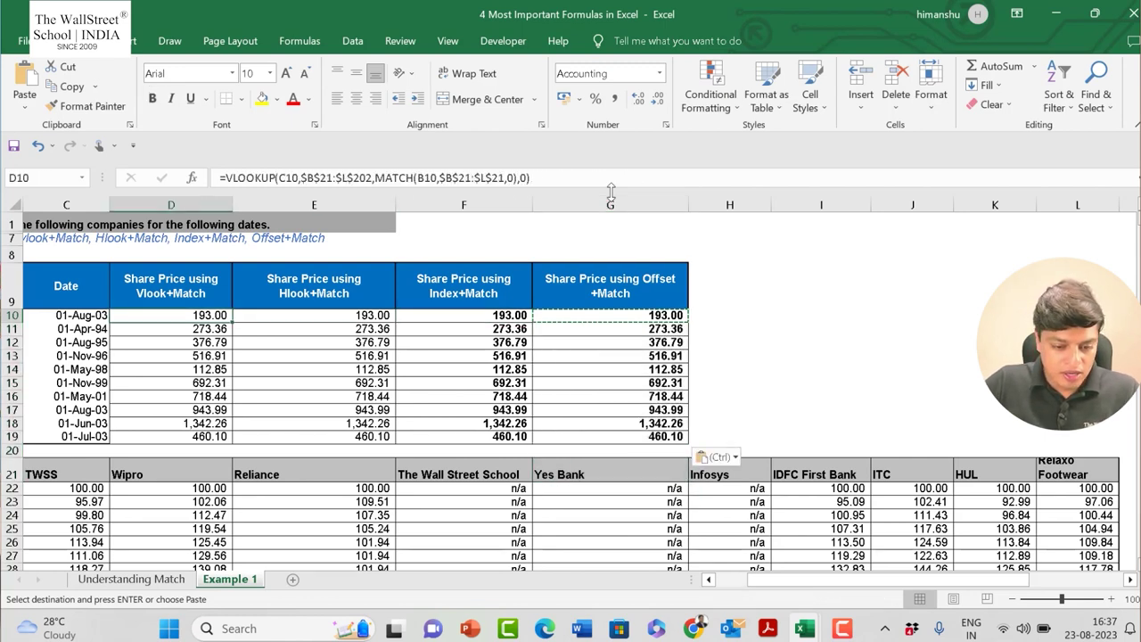
{"action": "key", "text": "Right"}
{"action": "key", "text": "Right"}
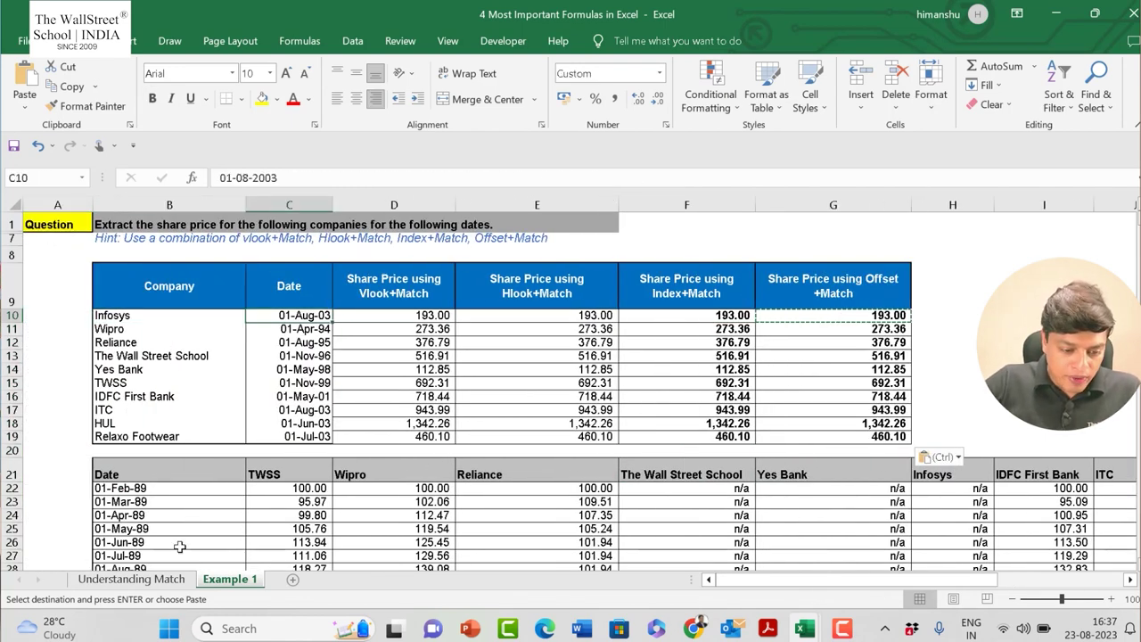
{"action": "left_click", "coordinate": [49, 452]}
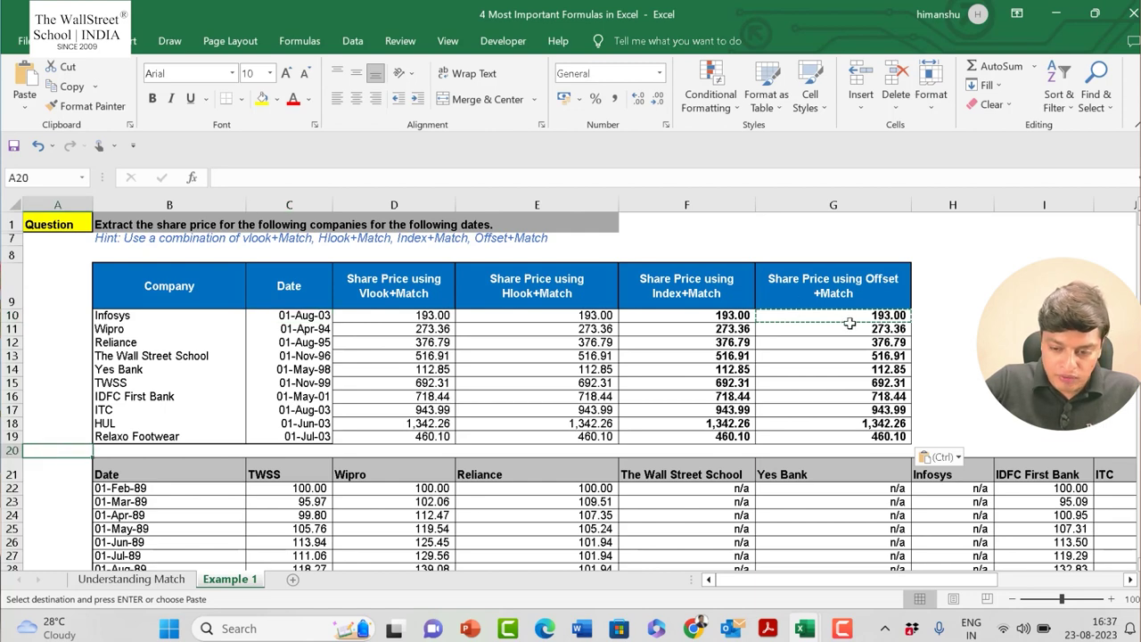
{"action": "left_click", "coordinate": [851, 315]}
{"action": "key", "text": "F2"}
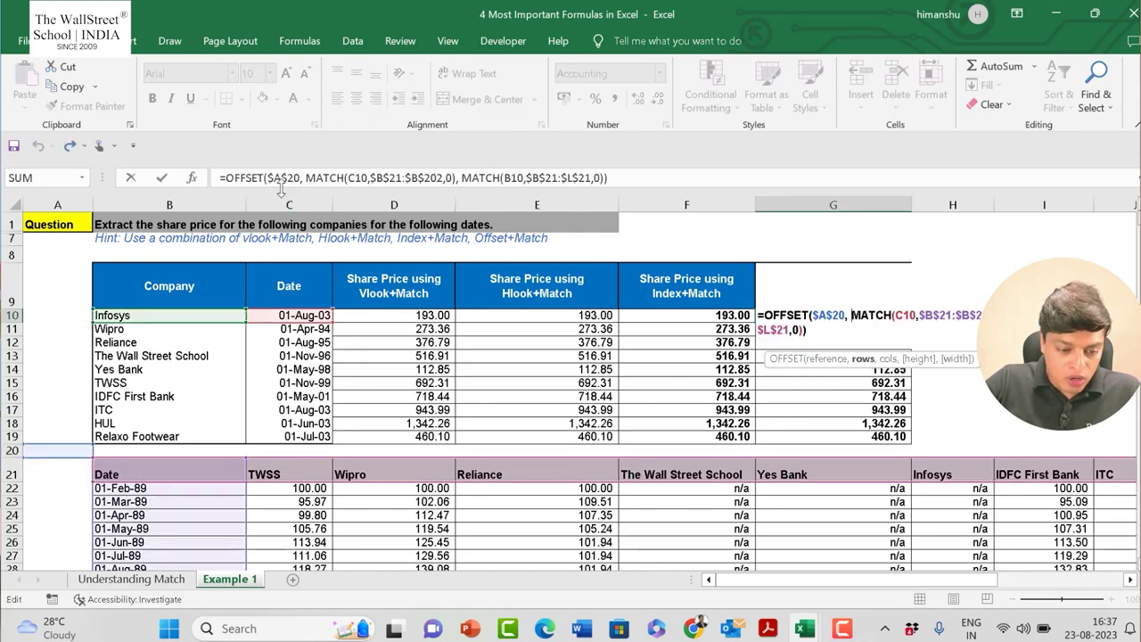
{"action": "left_click", "coordinate": [168, 475]}
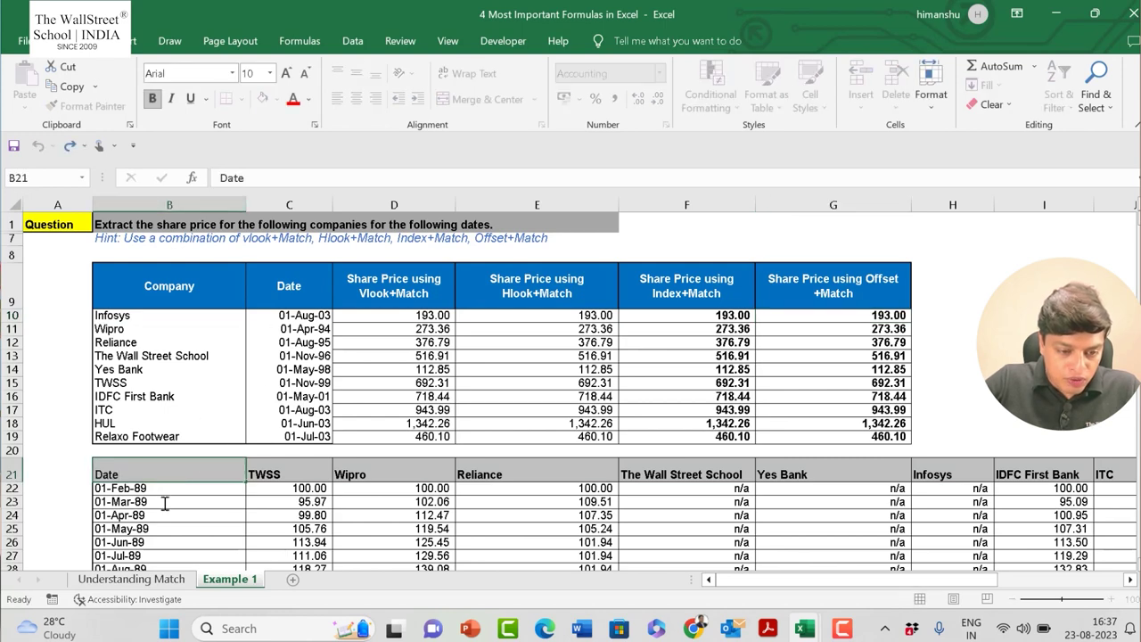
{"action": "left_click", "coordinate": [164, 502]}
{"action": "left_click", "coordinate": [177, 475]}
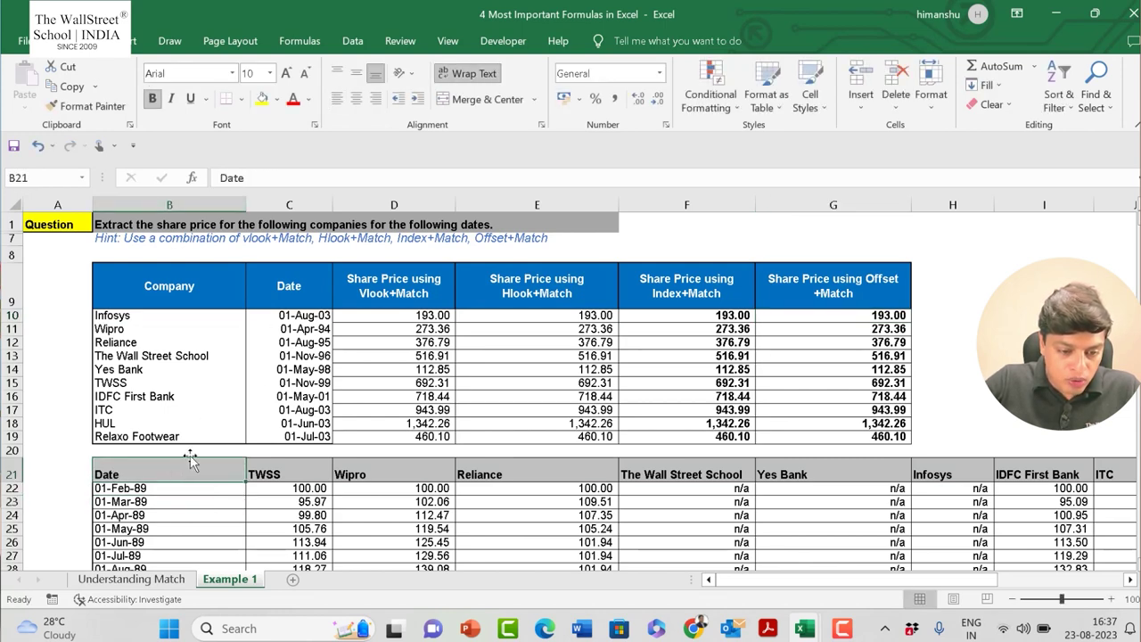
{"action": "left_click_drag", "start_coordinate": [187, 467], "coordinate": [714, 517]}
{"action": "left_click", "coordinate": [769, 355]}
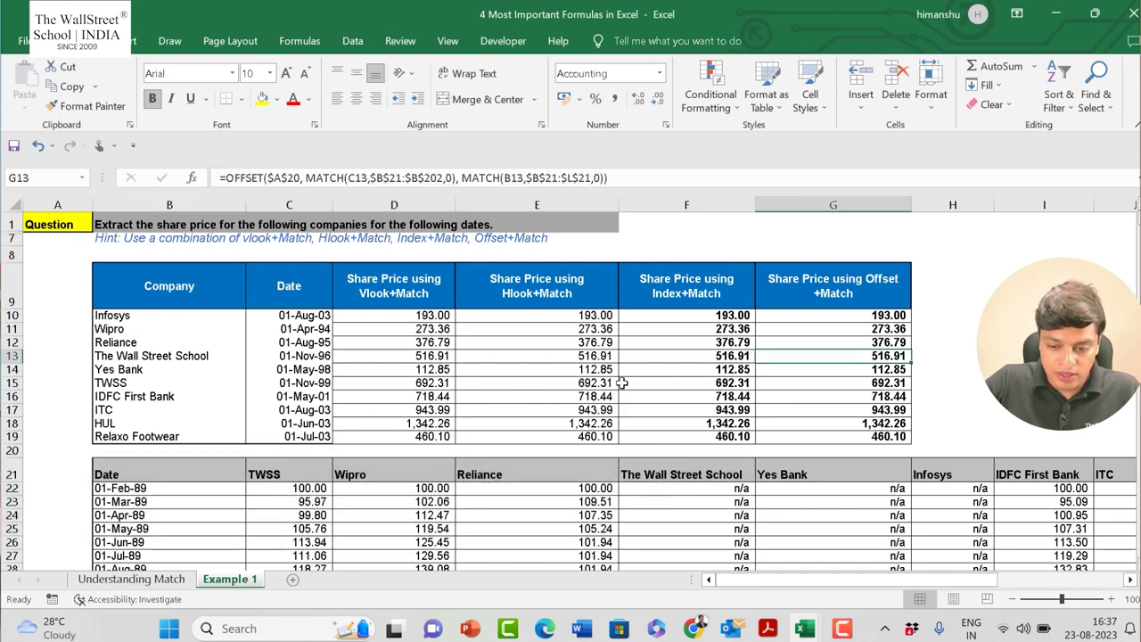
Review the four share price column headings in row 9, from Vlook+Match to Offset+Match
{"action": "left_click", "coordinate": [419, 300]}
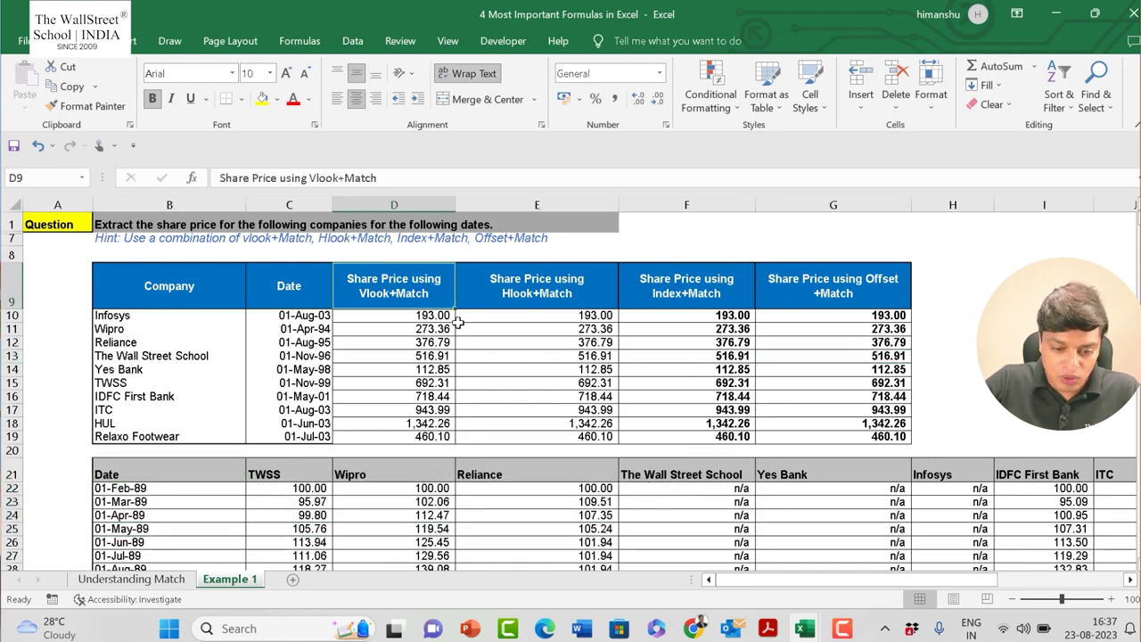
{"action": "left_click", "coordinate": [533, 292]}
{"action": "left_click", "coordinate": [686, 293]}
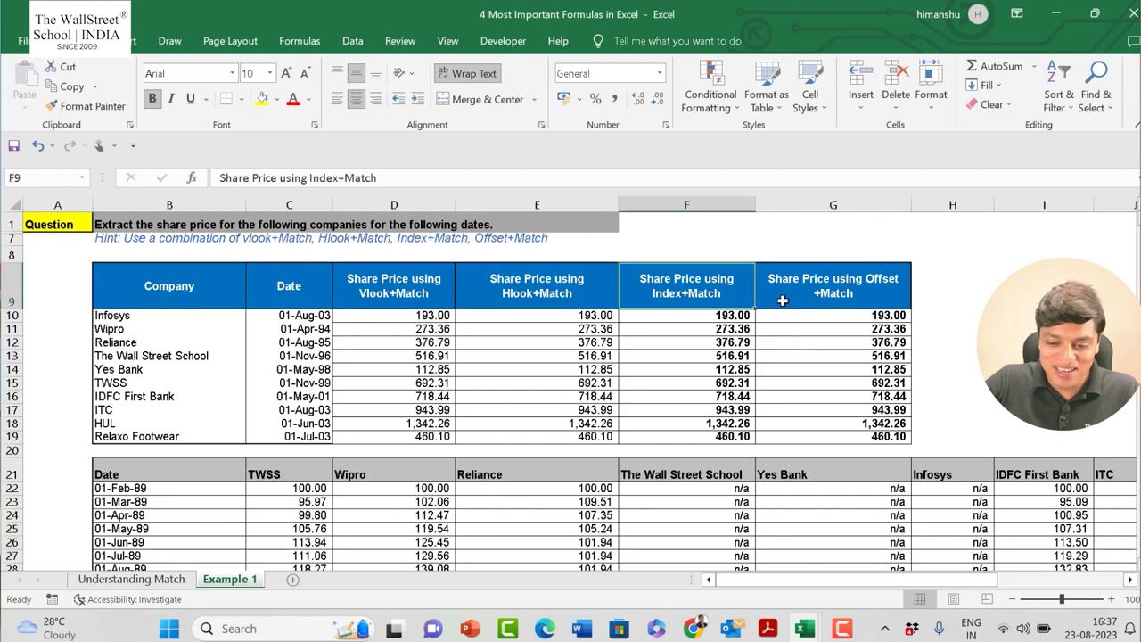
{"action": "left_click", "coordinate": [838, 291]}
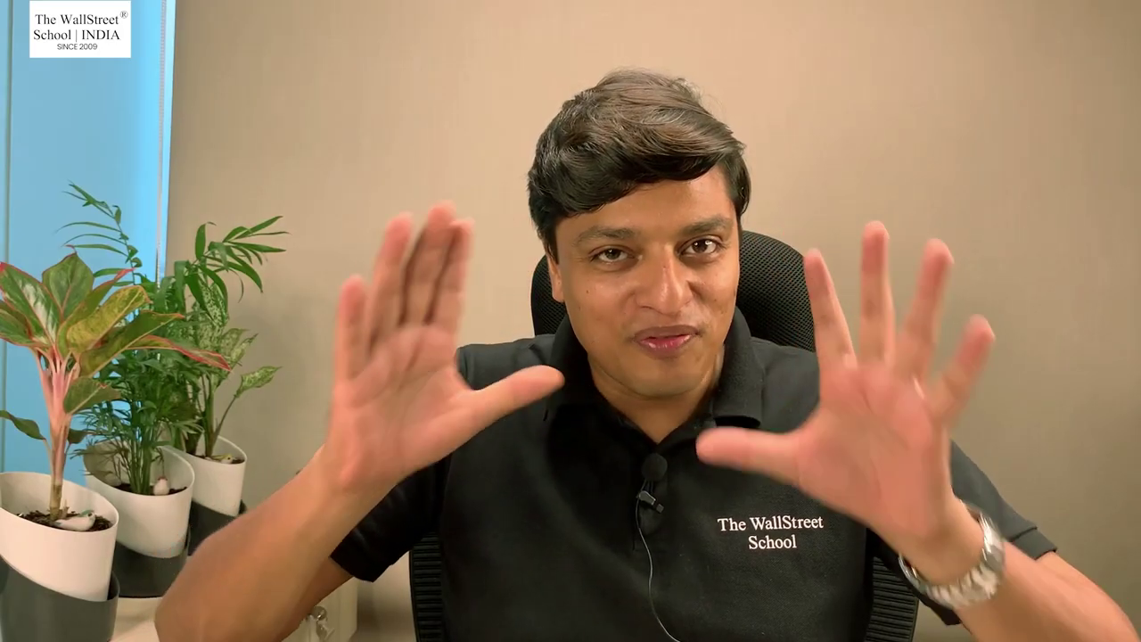